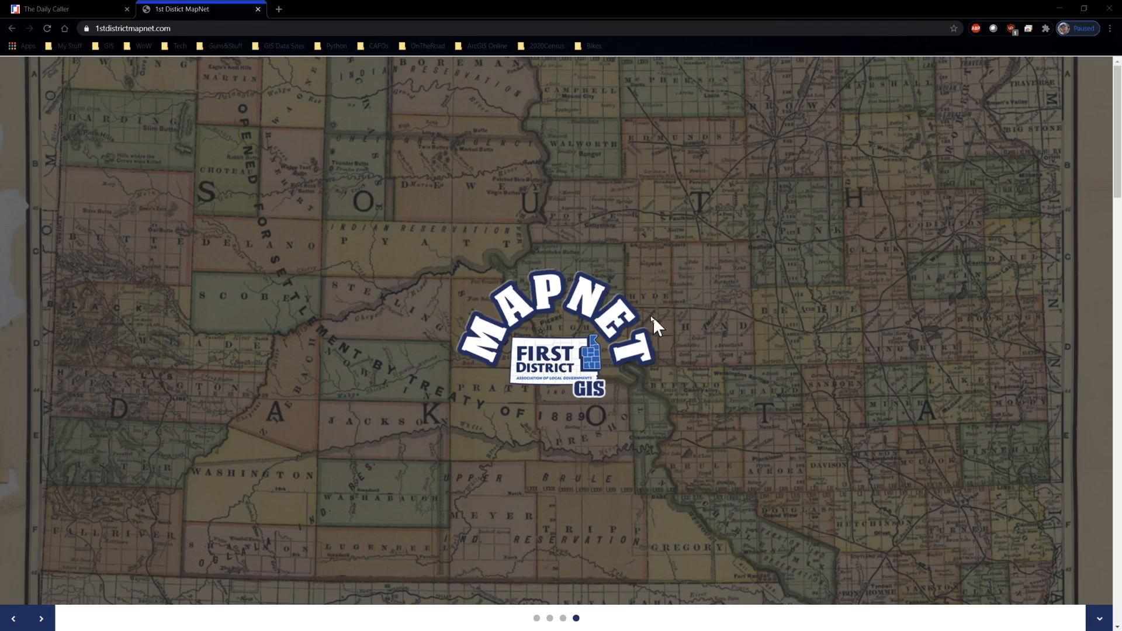
Open the Hamlin County MapNet site from the MapNet Sites list and dismiss its disclaimer.
scroll(608, 342, down, 10)
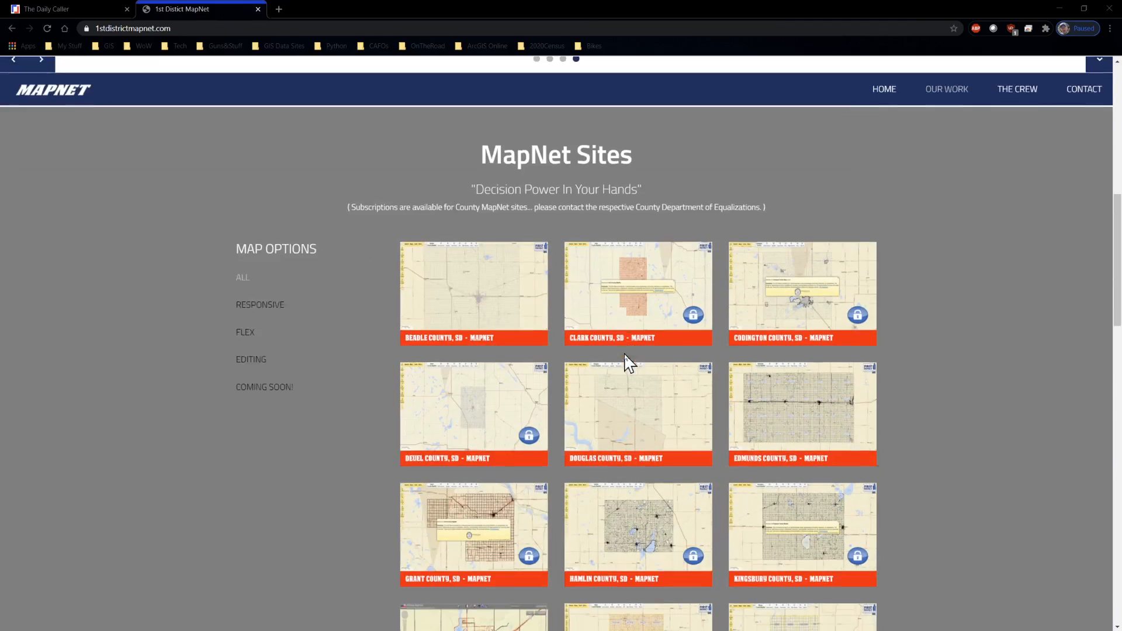
scroll(625, 364, down, 4)
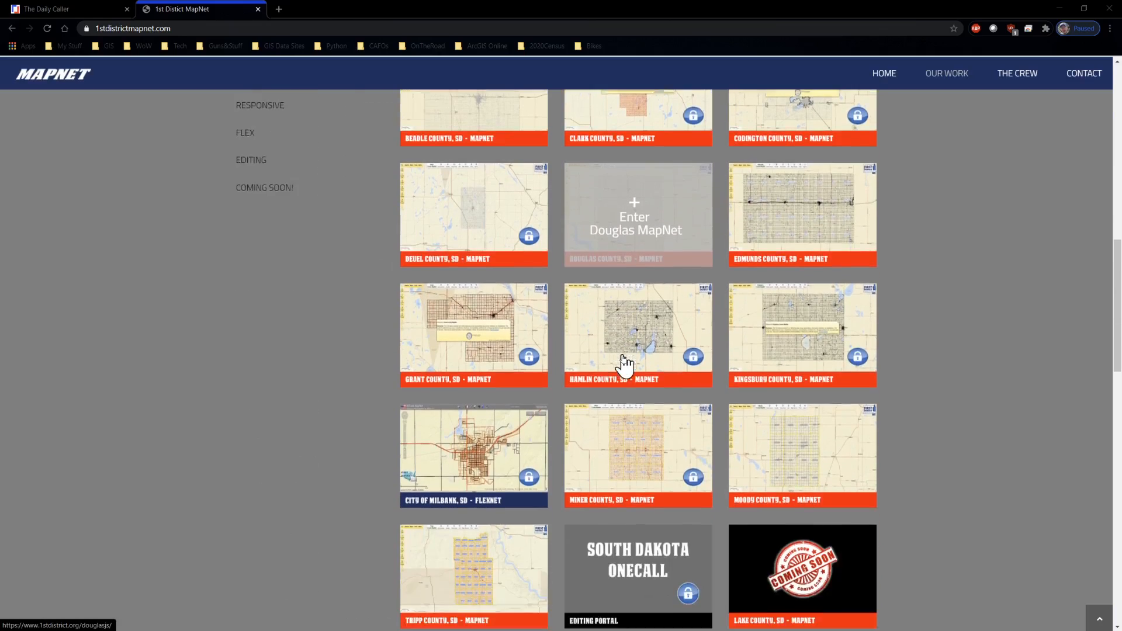
scroll(624, 363, up, 2)
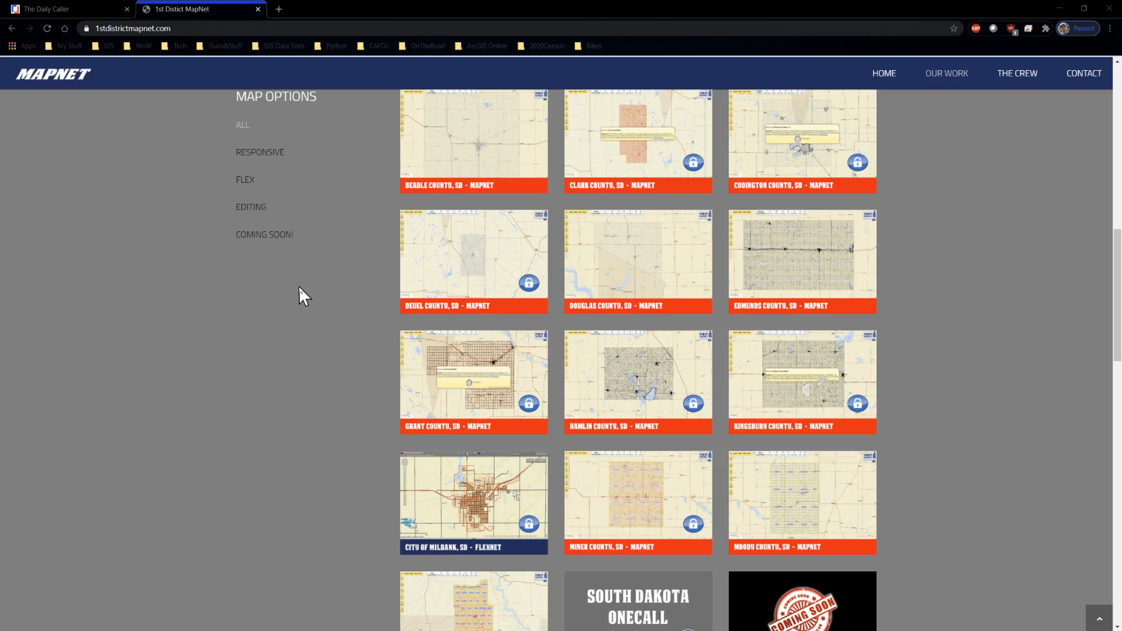
click(641, 389)
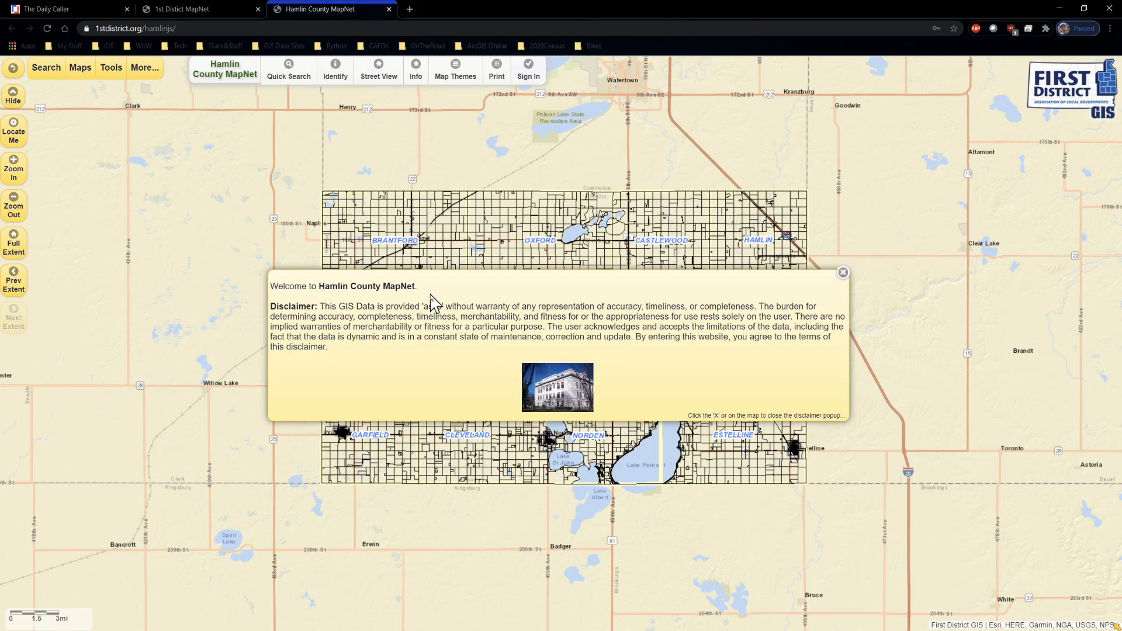
click(843, 273)
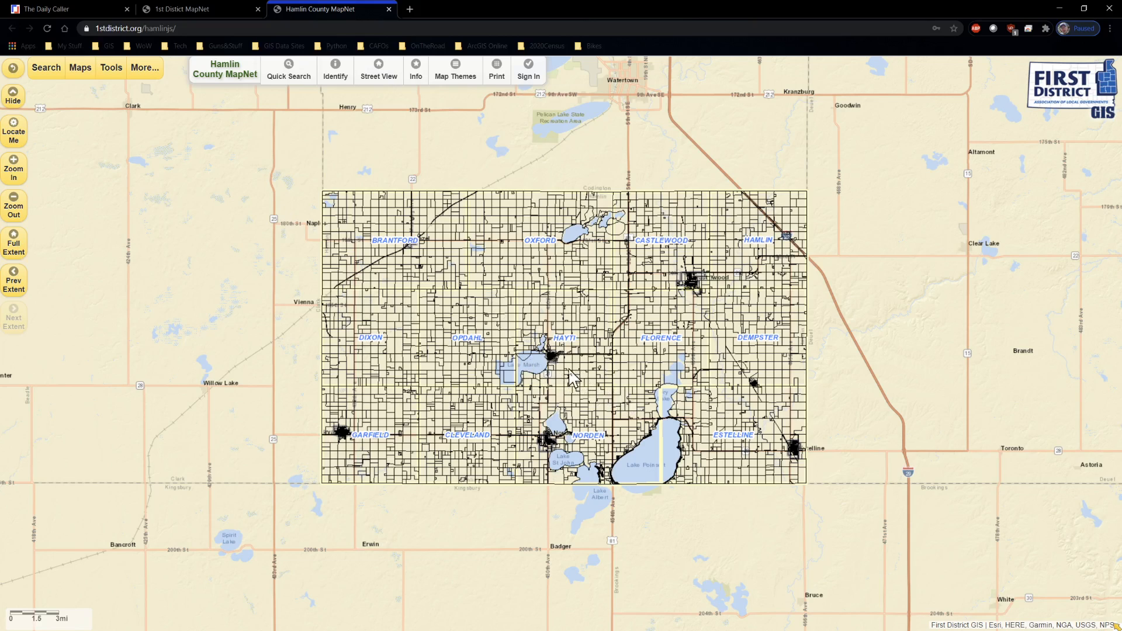
Zoom the county map in on the town of Hayti and look over the surrounding lake and parcels.
scroll(564, 371, up, 4)
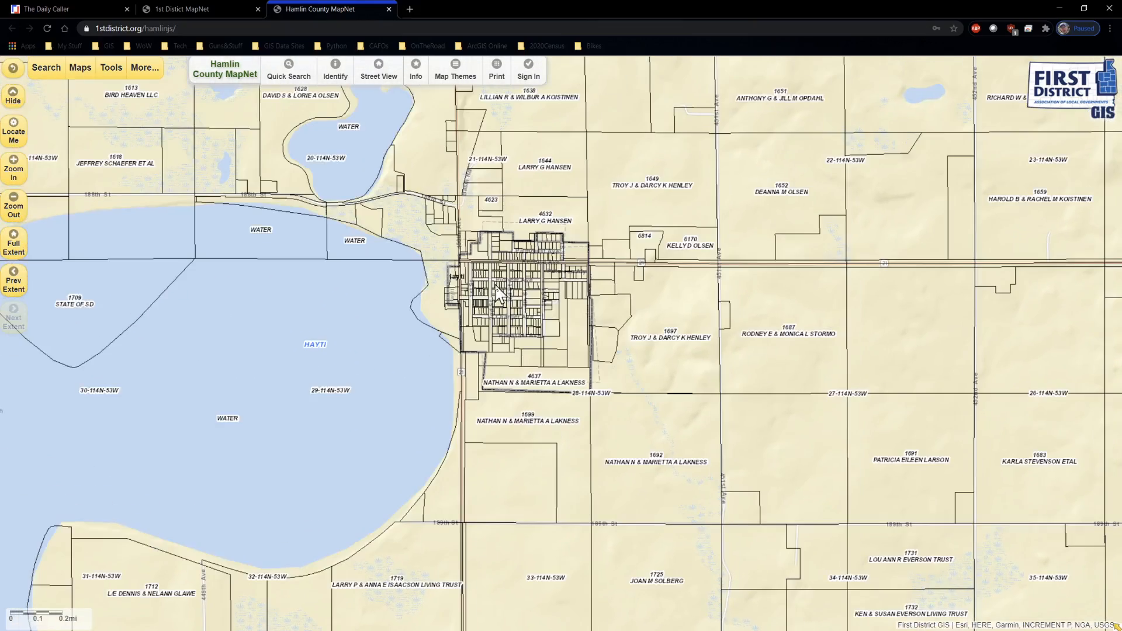
drag(468, 274, 777, 317)
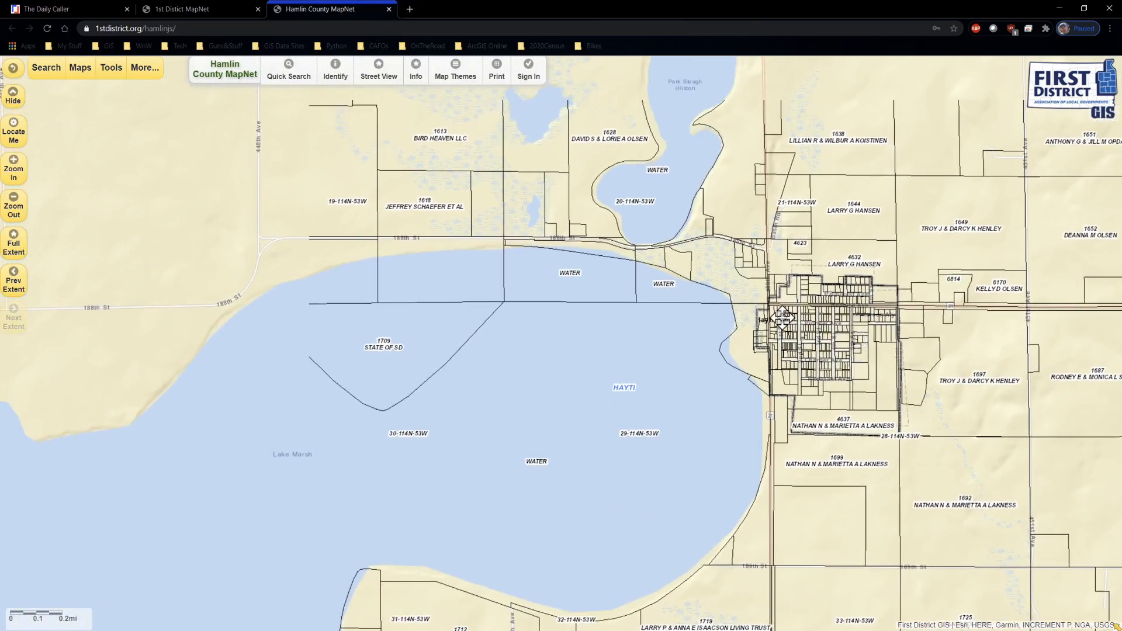
drag(883, 317, 664, 326)
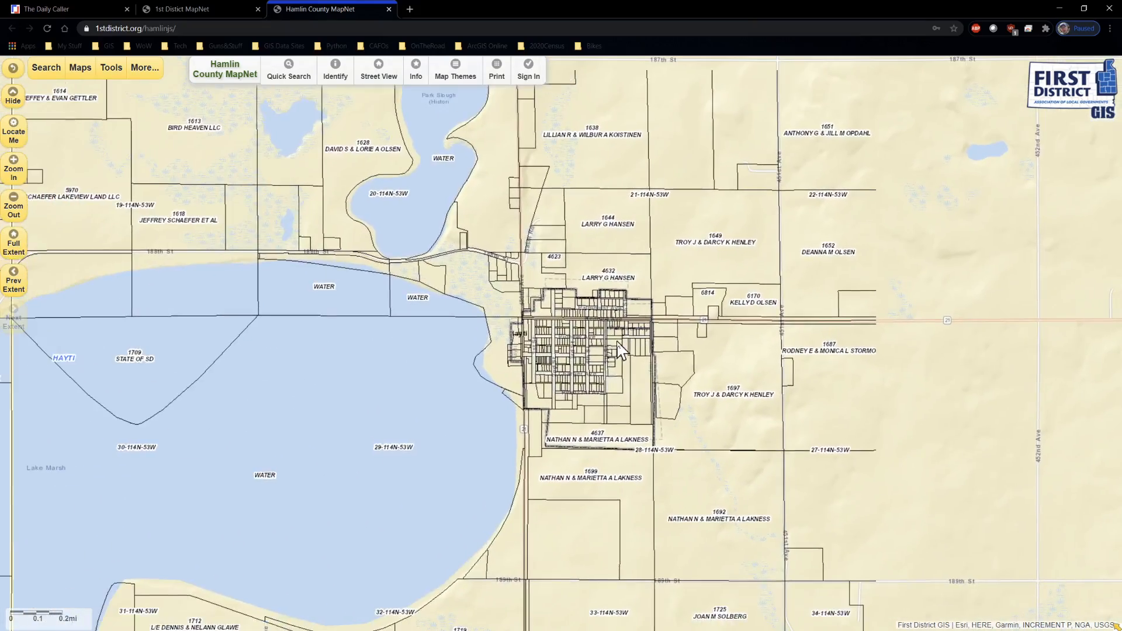
scroll(616, 340, down, 1)
Step back to the previous map extent, try fixed zooming in and out, and return to the full county extent.
click(14, 279)
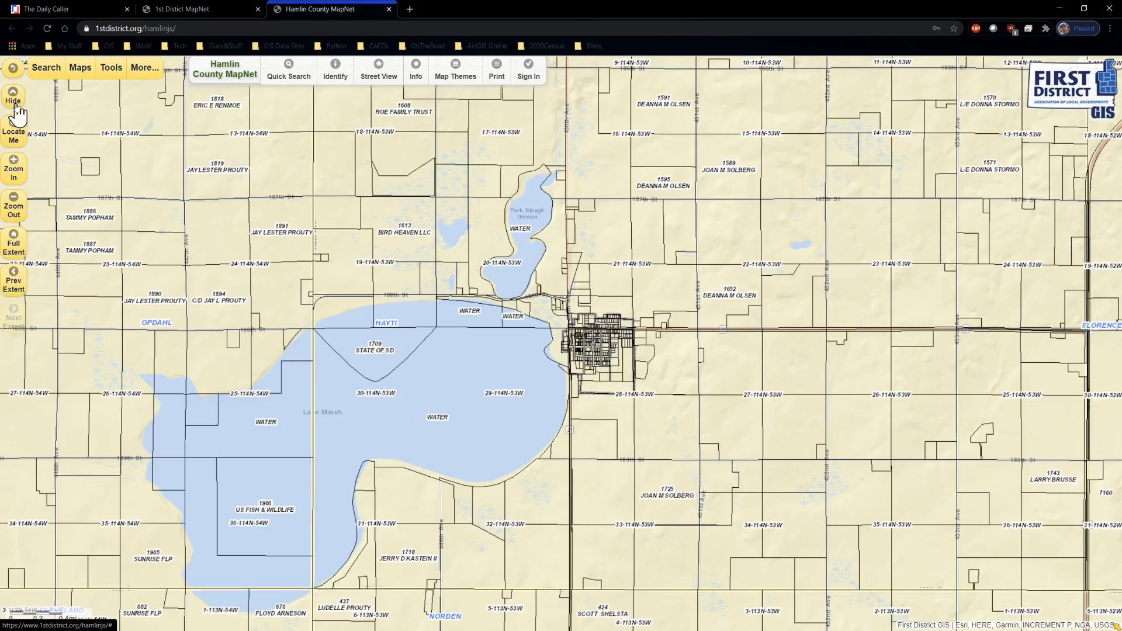
click(14, 281)
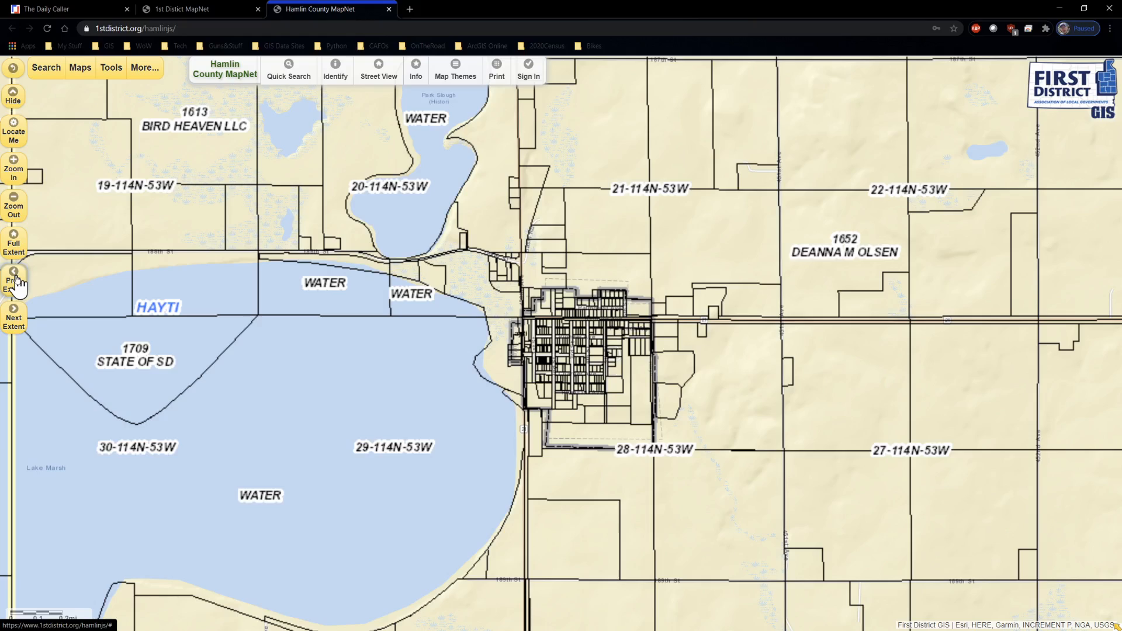
click(14, 171)
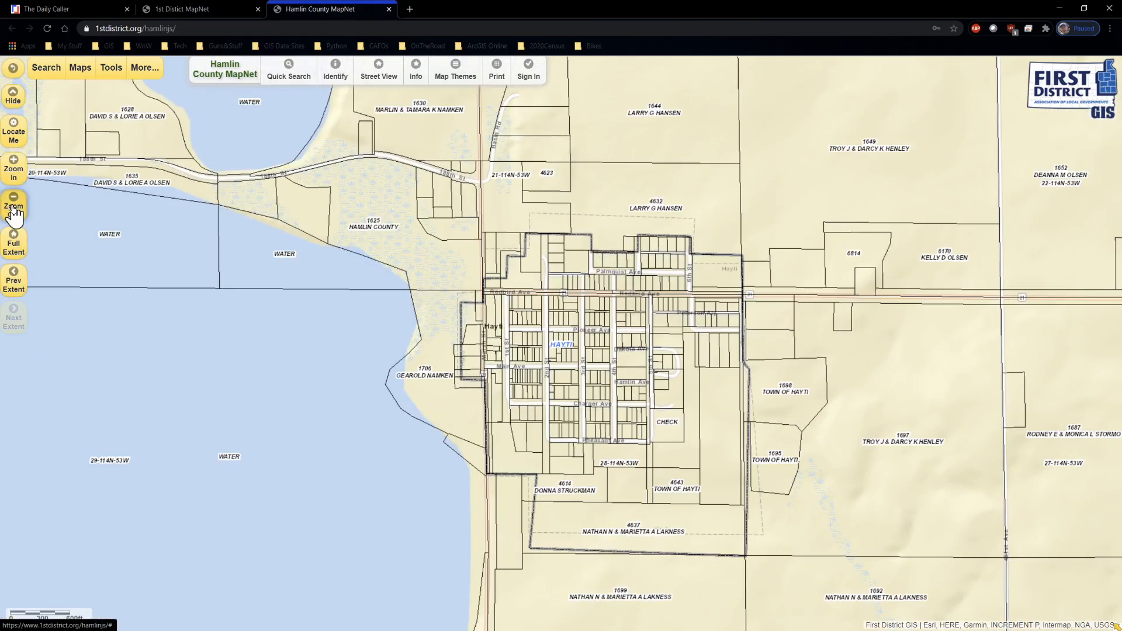
click(13, 208)
click(17, 245)
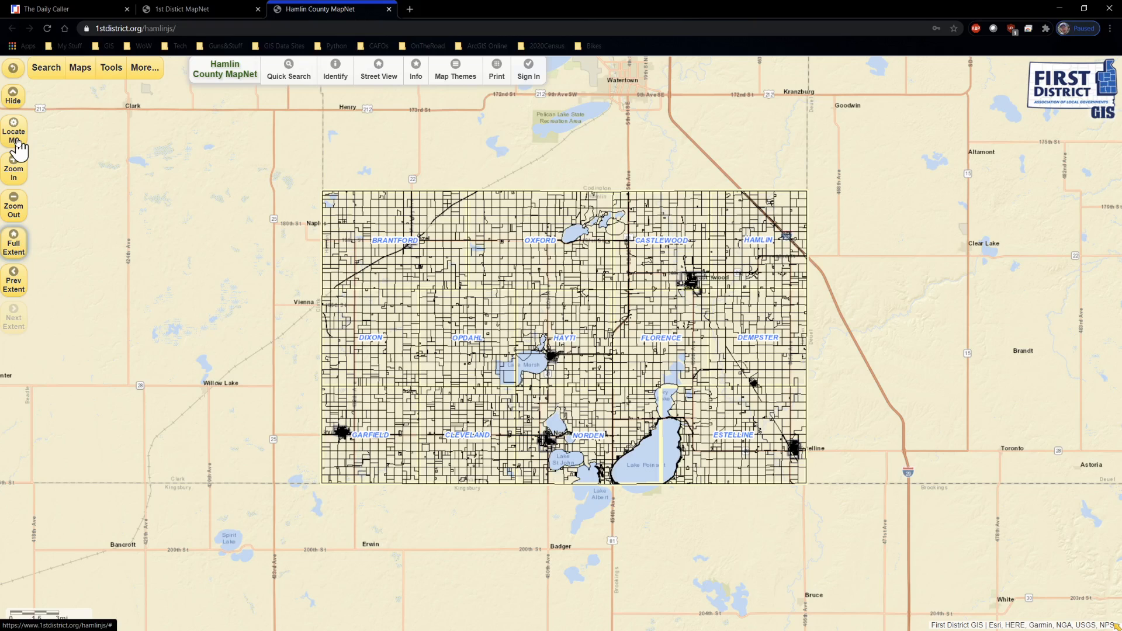
Sign in to Hamlin County MapNet with the account e-mail and password.
click(528, 73)
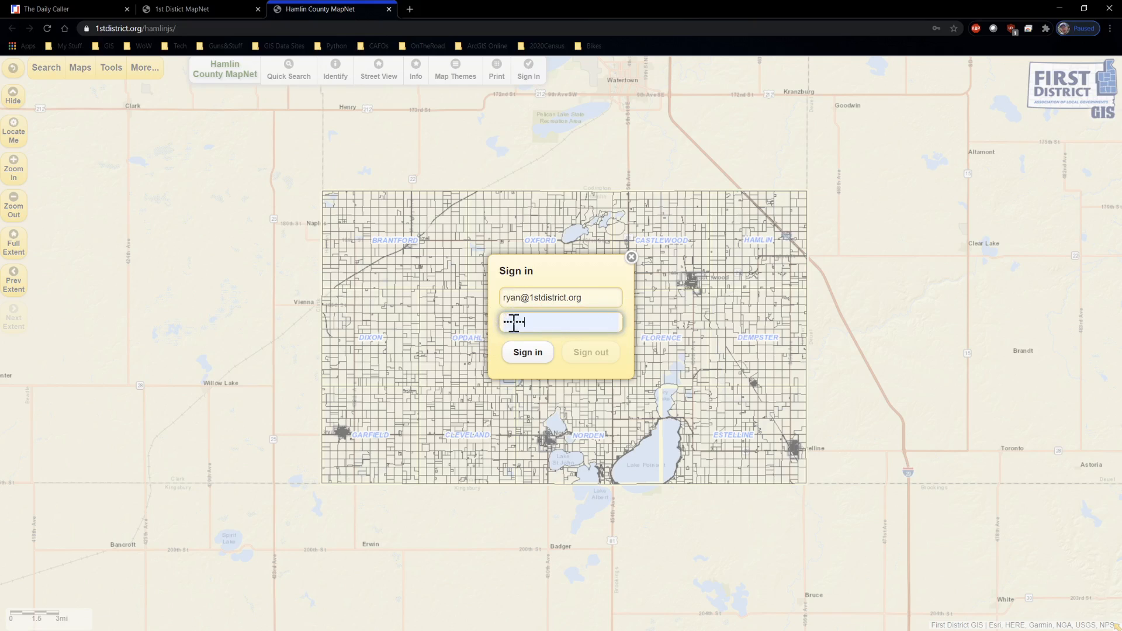
click(533, 356)
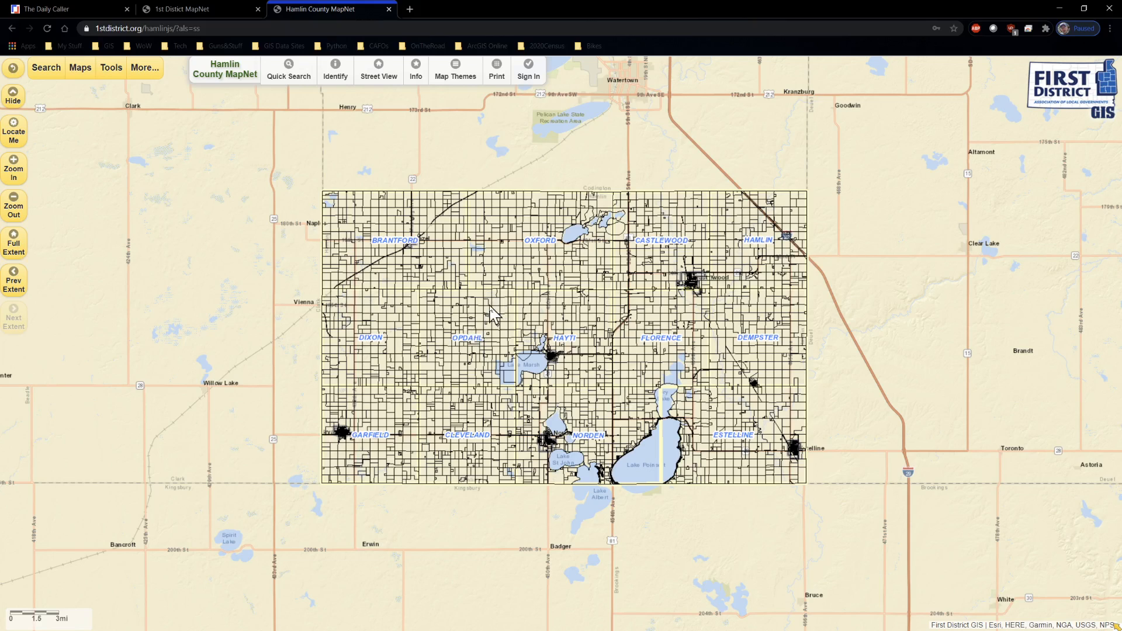
click(82, 72)
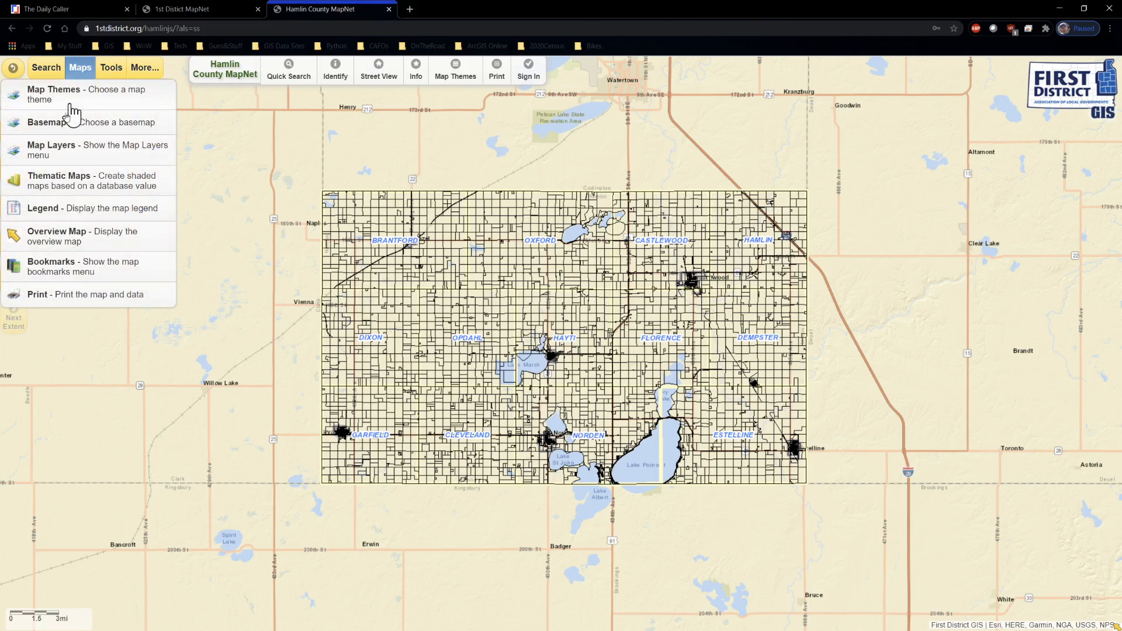
click(59, 154)
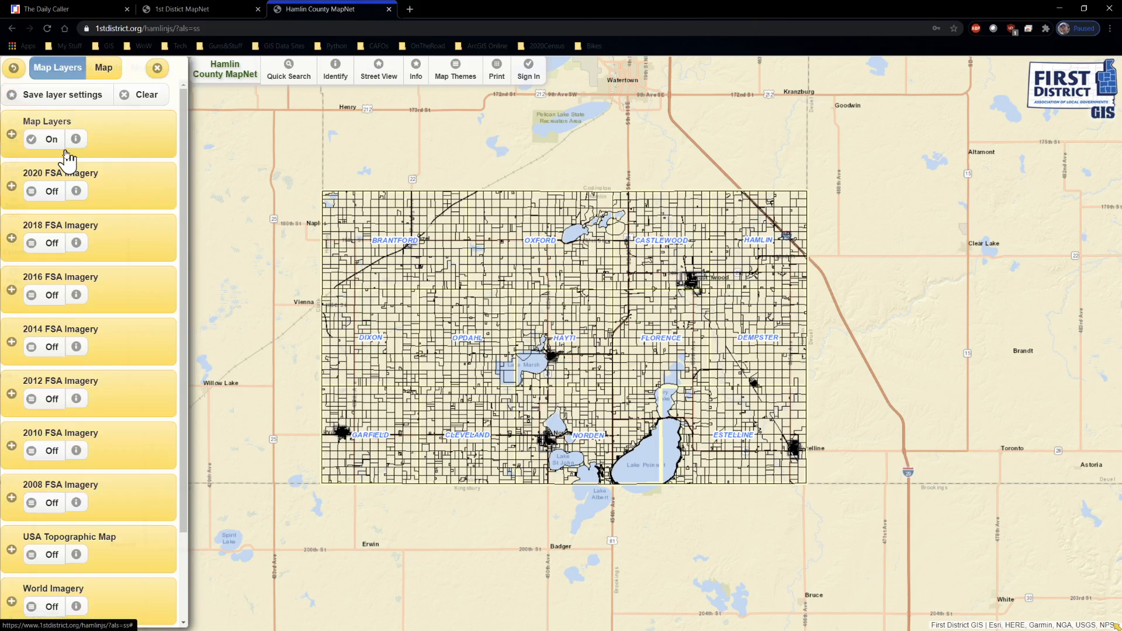
click(161, 69)
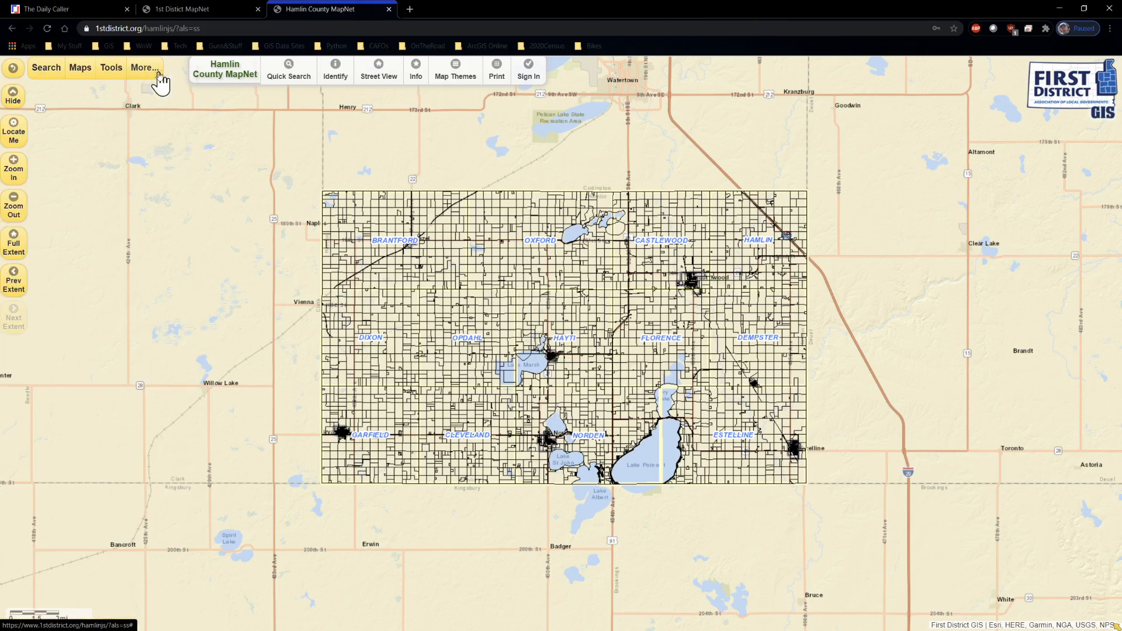
Replace the County Basemap with the 2020 FSA Imagery layer and expand the Map Layers group.
click(80, 70)
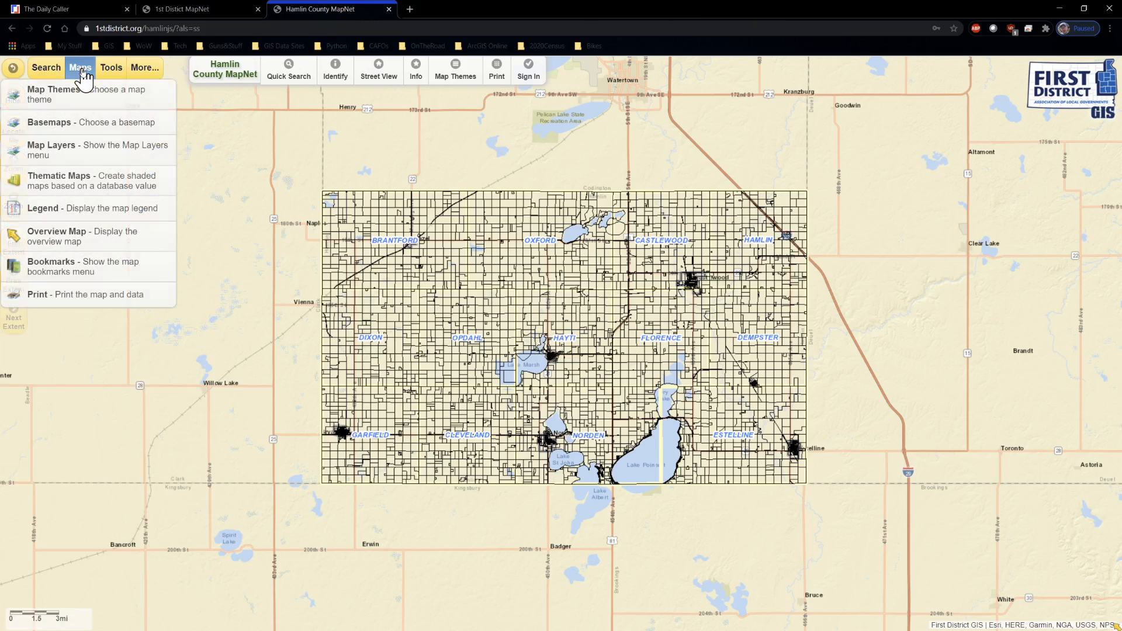
click(53, 154)
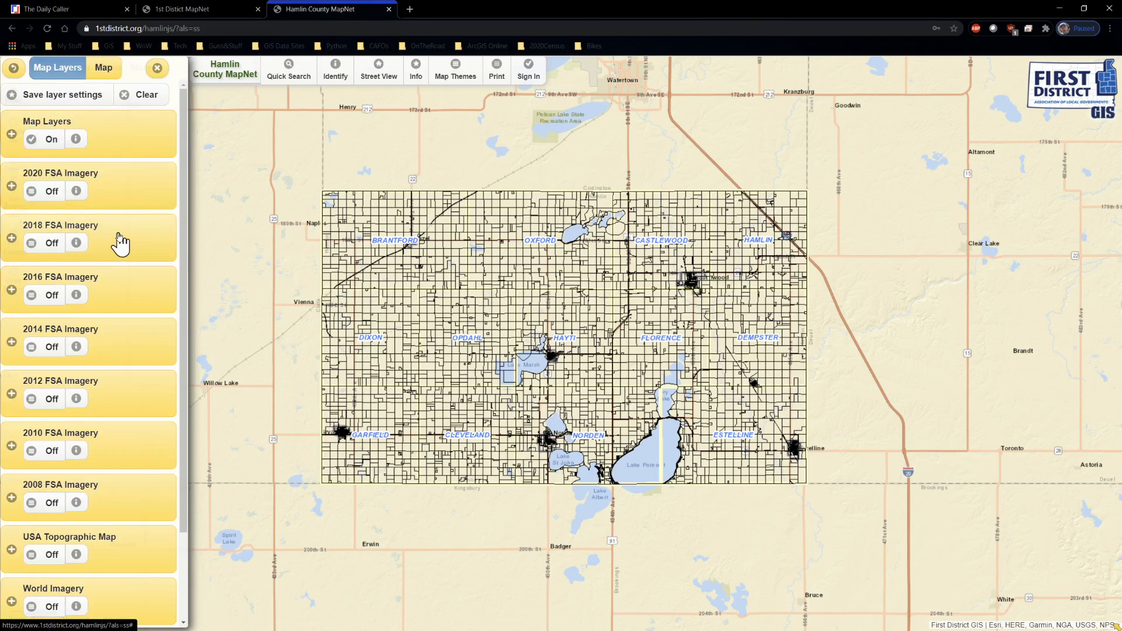
scroll(119, 244, down, 2)
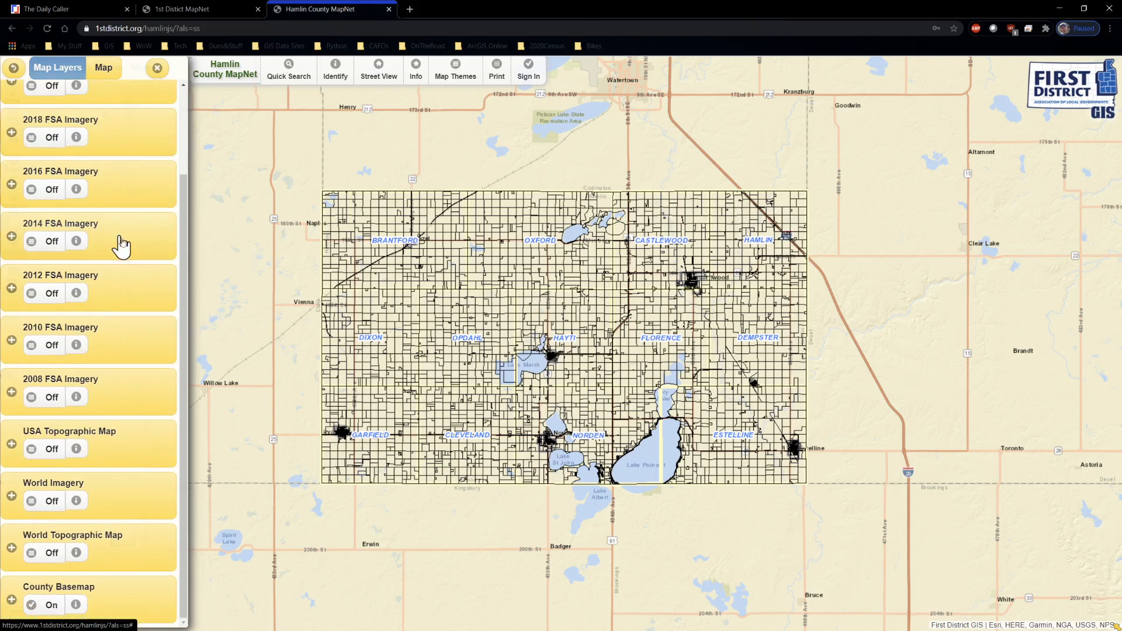
click(47, 607)
scroll(75, 573, up, 2)
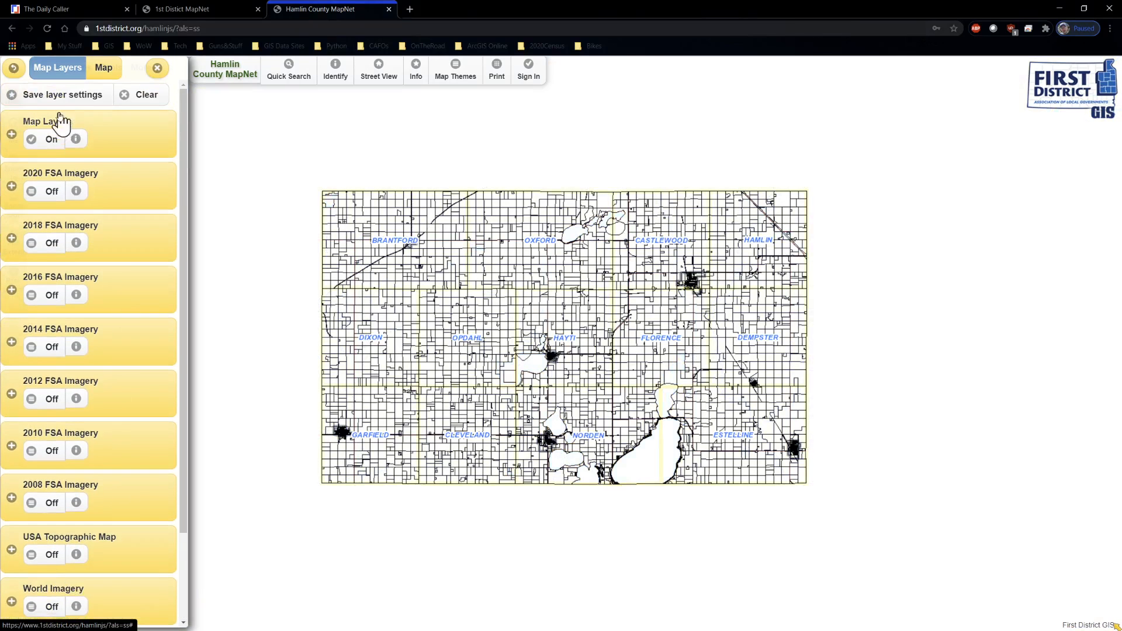
click(51, 192)
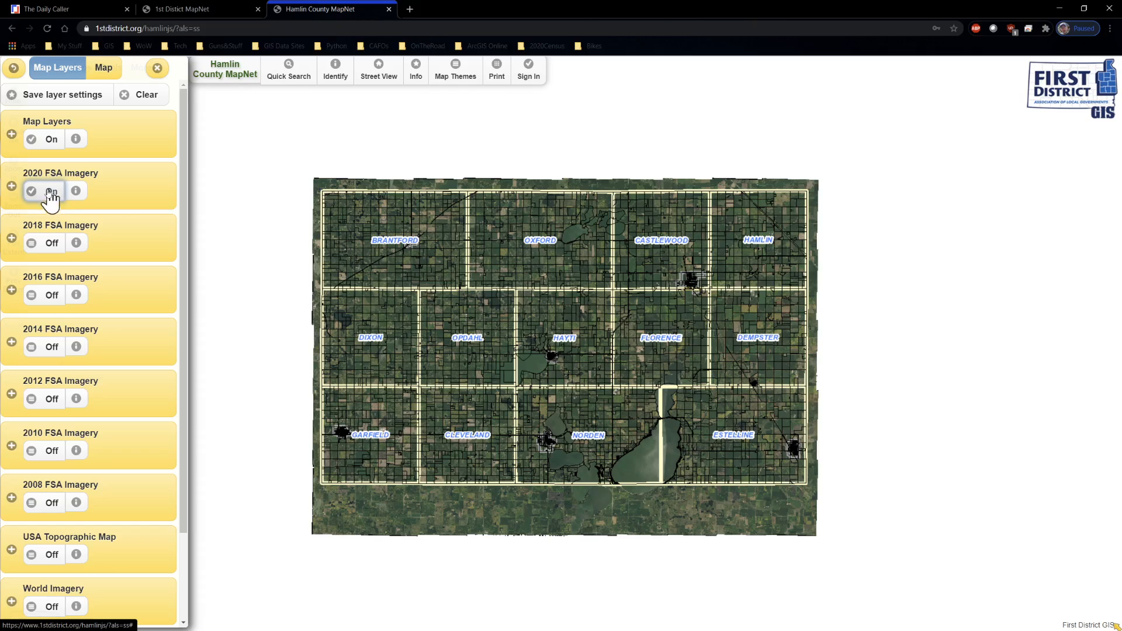
click(12, 134)
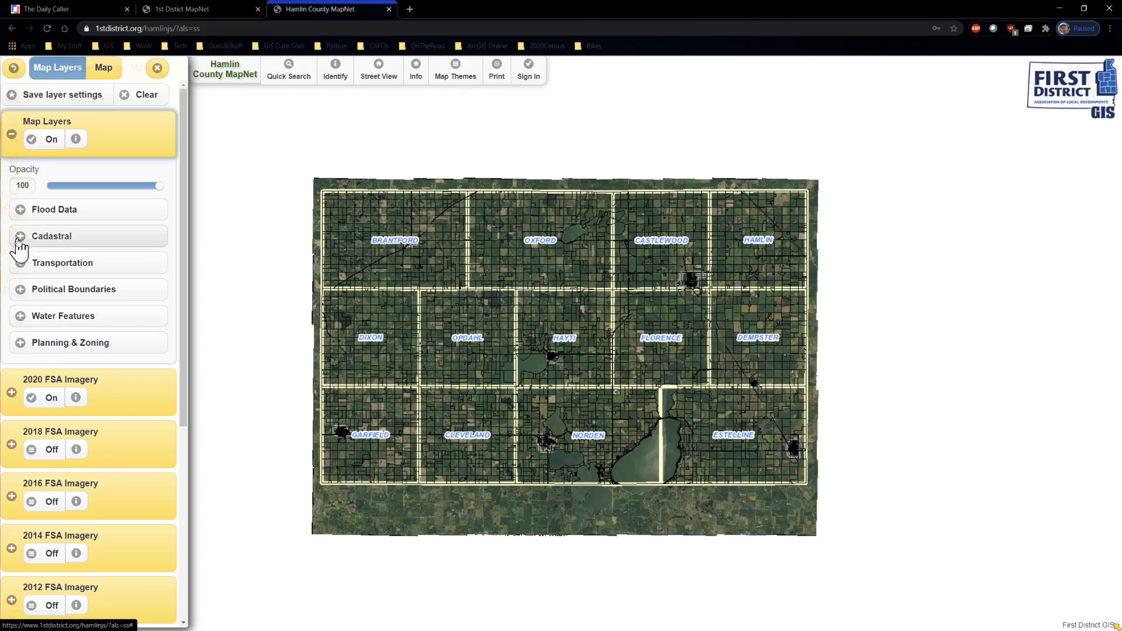
Display the 2007 FEMA Flood Zones and Proposed 100 Yr Flood Zone layers under Flood Data, and turn both off again.
click(20, 210)
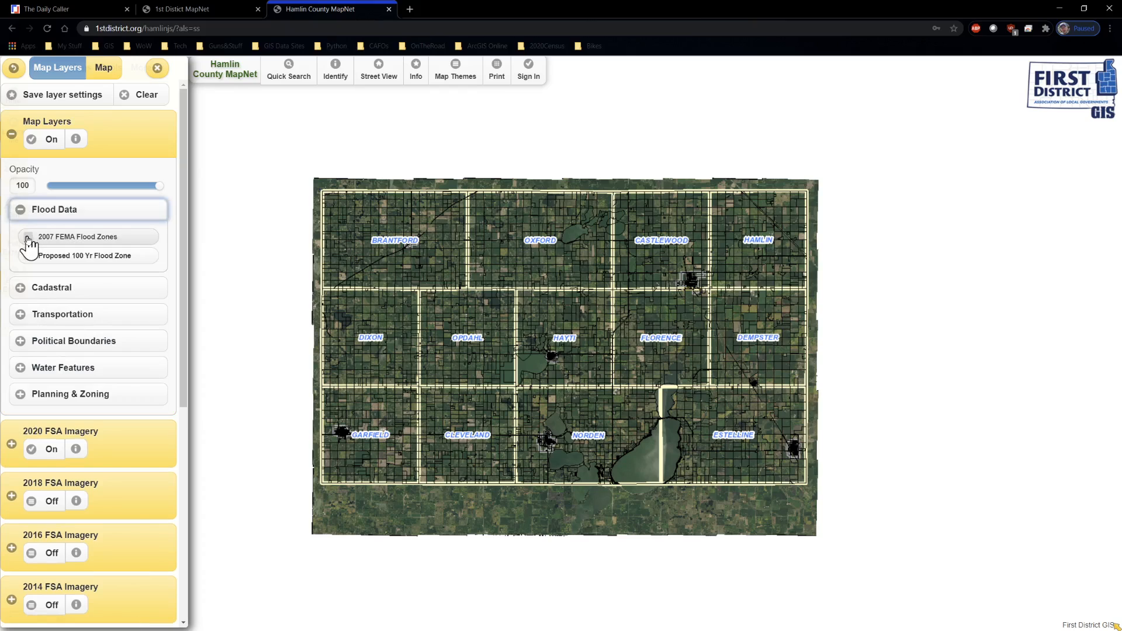
click(28, 239)
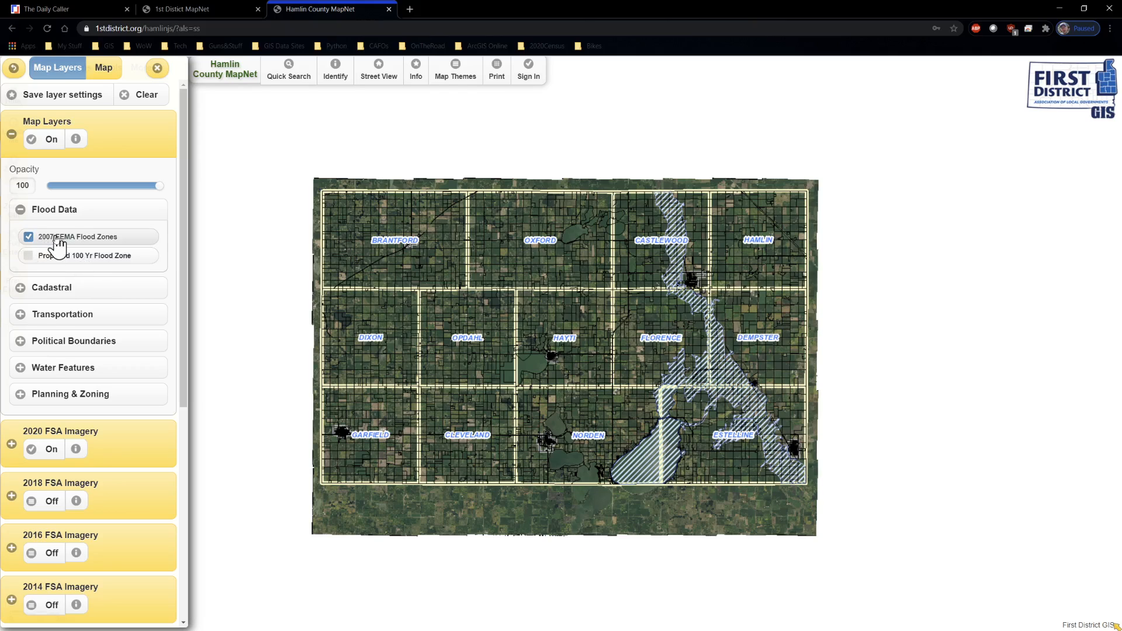
click(29, 257)
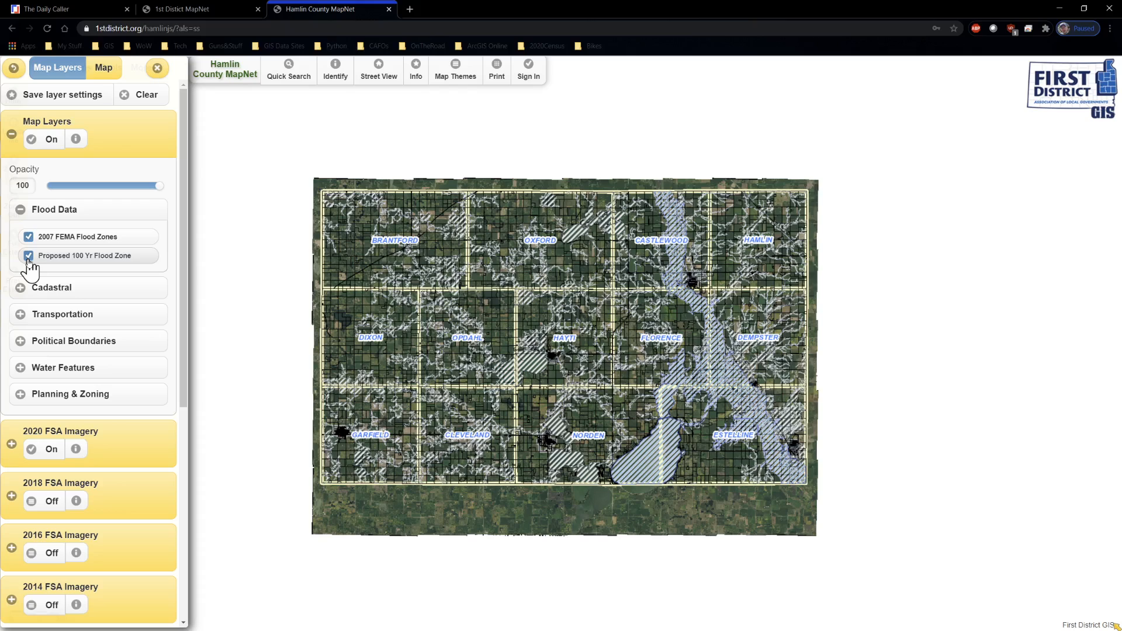
click(28, 257)
click(28, 237)
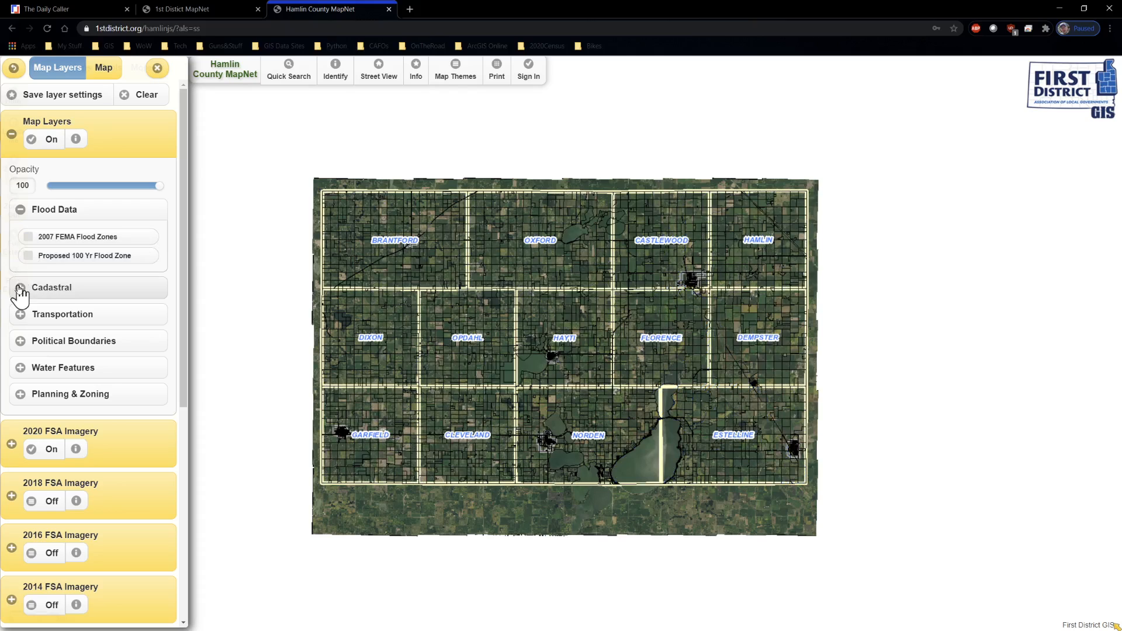
click(20, 209)
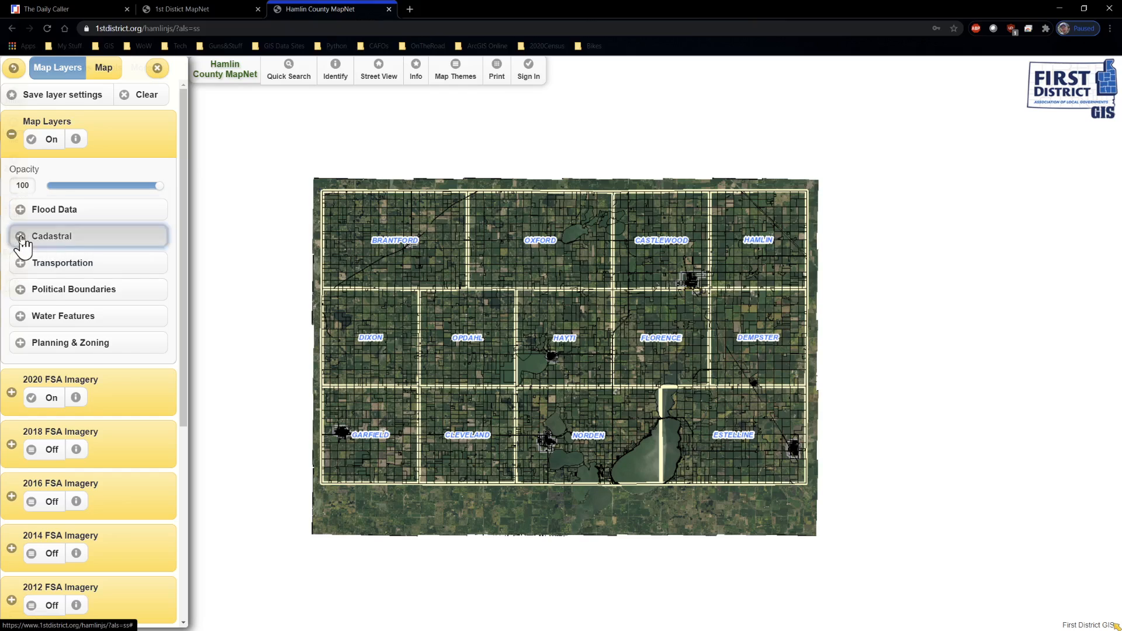
Turn on the Hamlin Plats layer under Cadastral and examine the plat lines up close in Hayti.
click(21, 238)
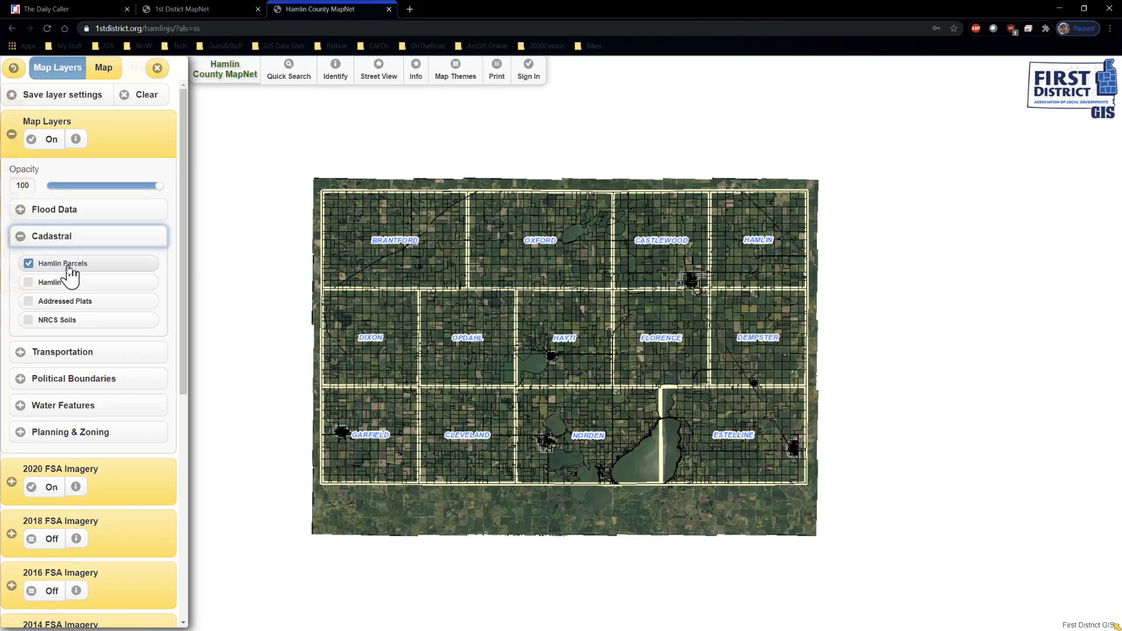
click(28, 282)
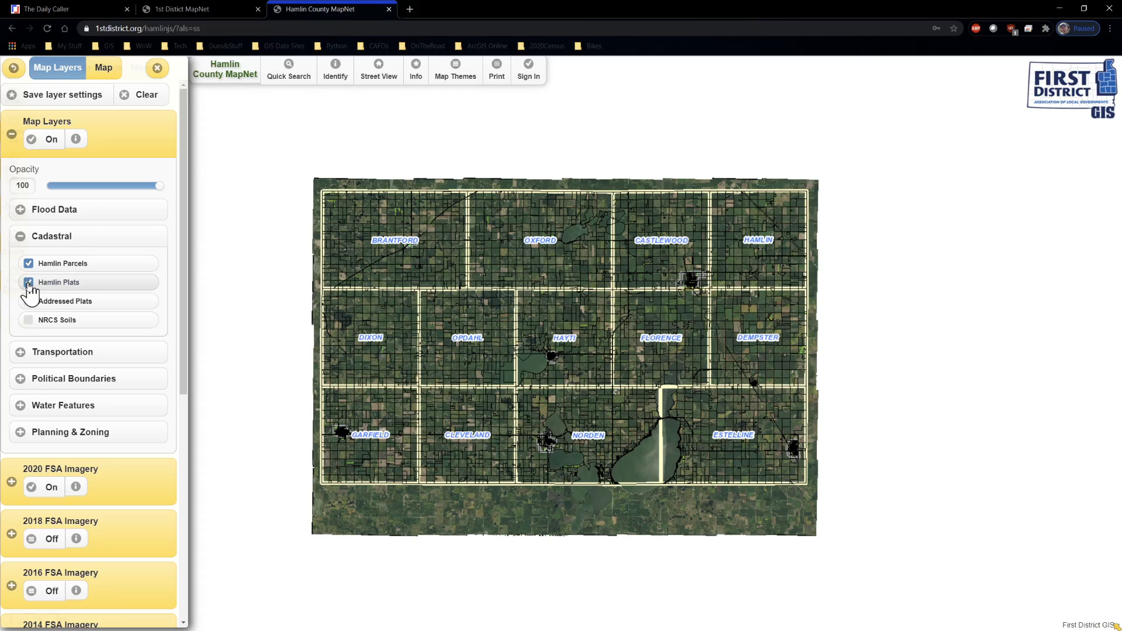
scroll(571, 358, up, 2)
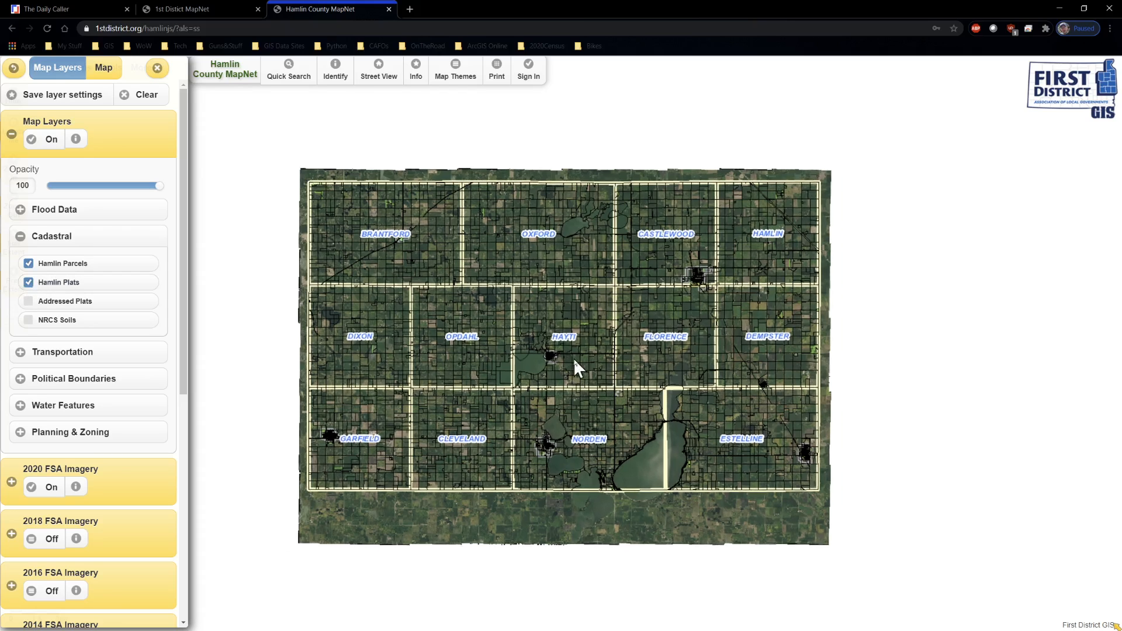
scroll(521, 367, up, 2)
scroll(422, 346, up, 3)
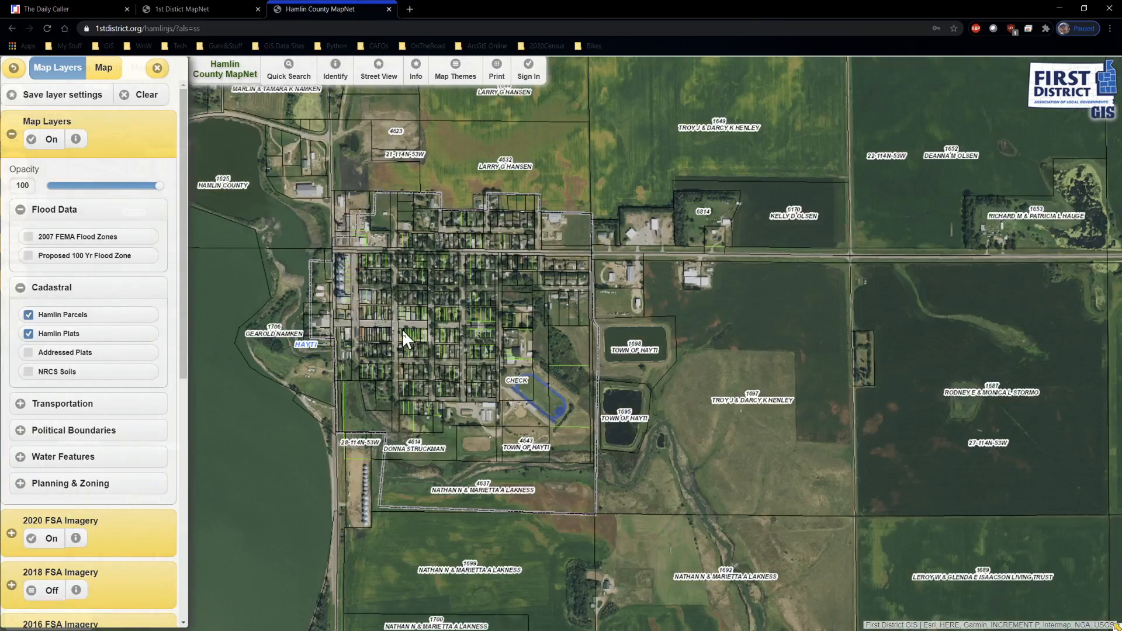
scroll(402, 328, up, 3)
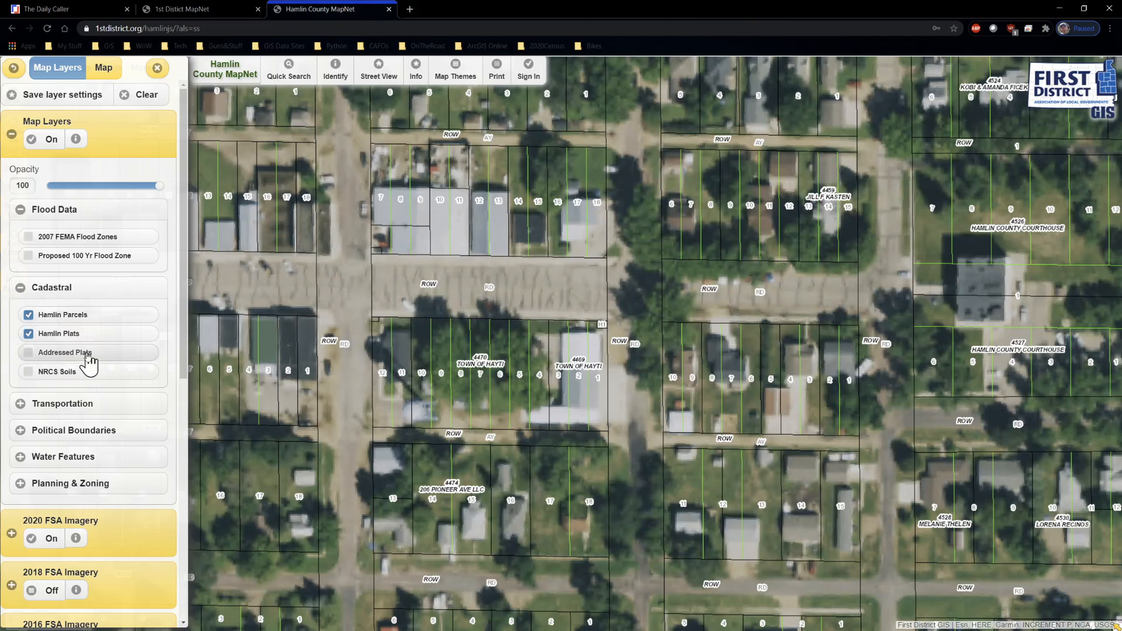
scroll(88, 360, down, 2)
scroll(348, 384, down, 1)
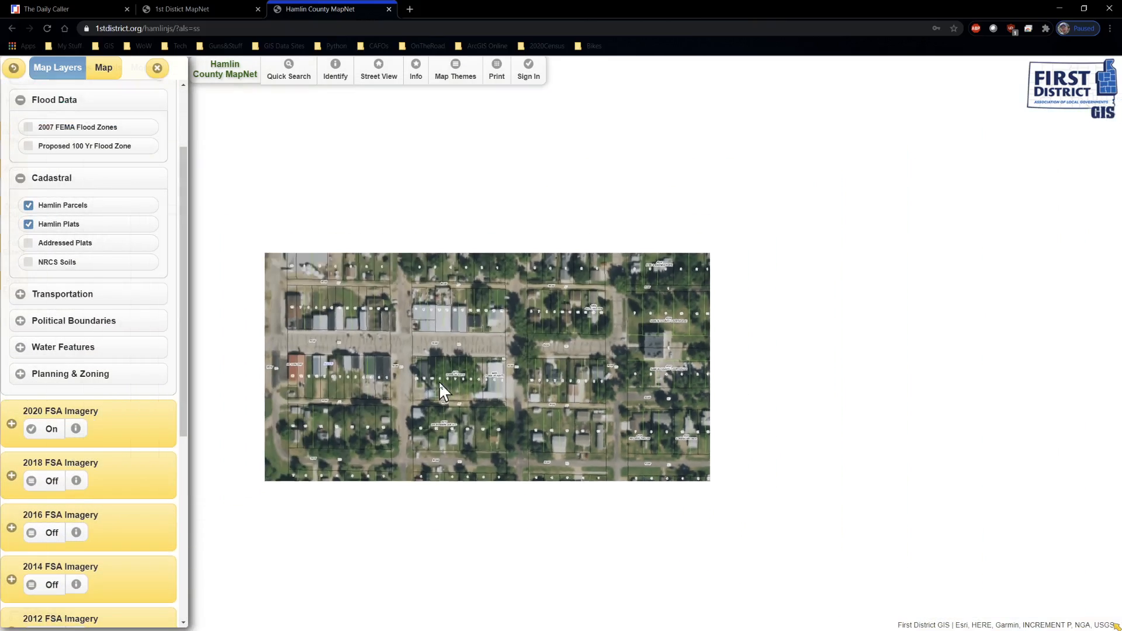
scroll(435, 389, down, 3)
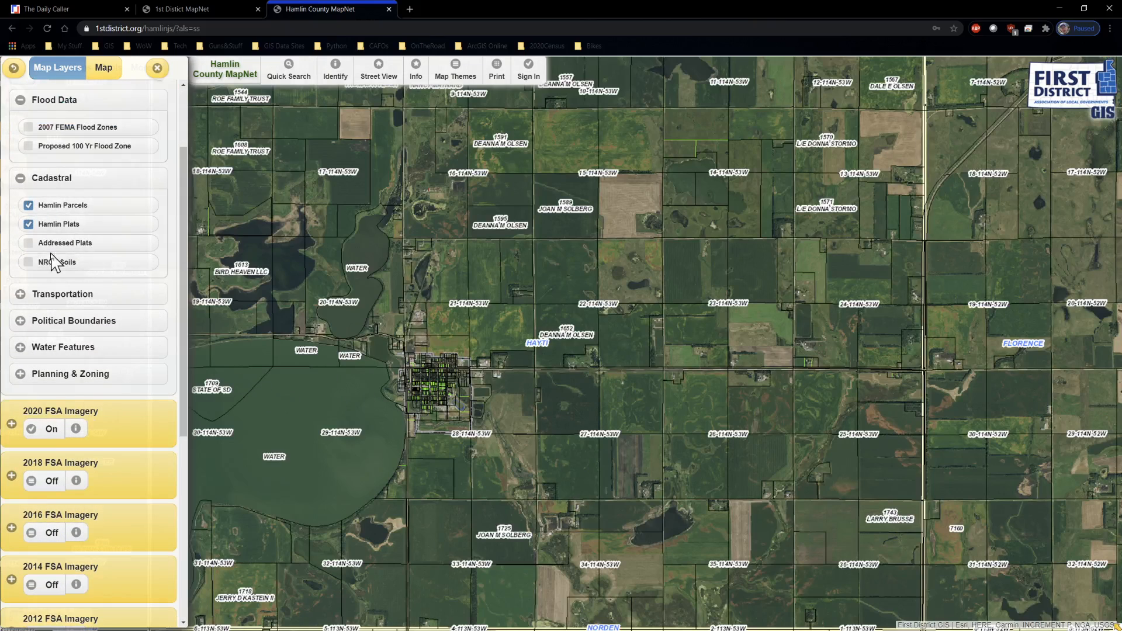
Turn off Hamlin Plats, display the NRCS Soils layer under Cadastral to examine the soil codes up close, and turn it off again.
click(29, 224)
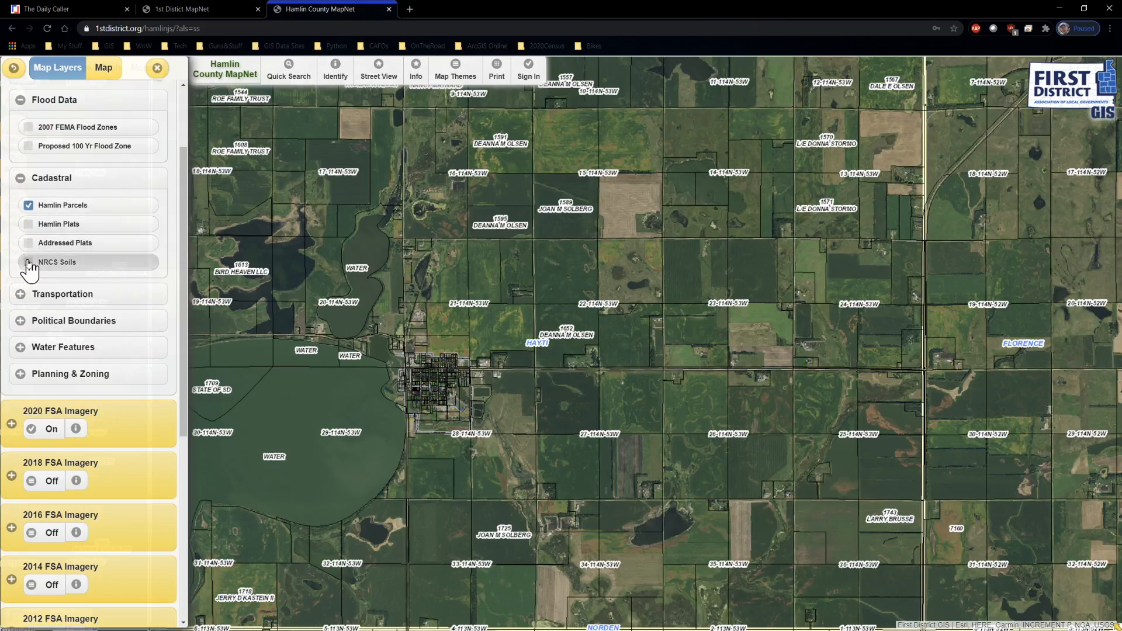
click(28, 262)
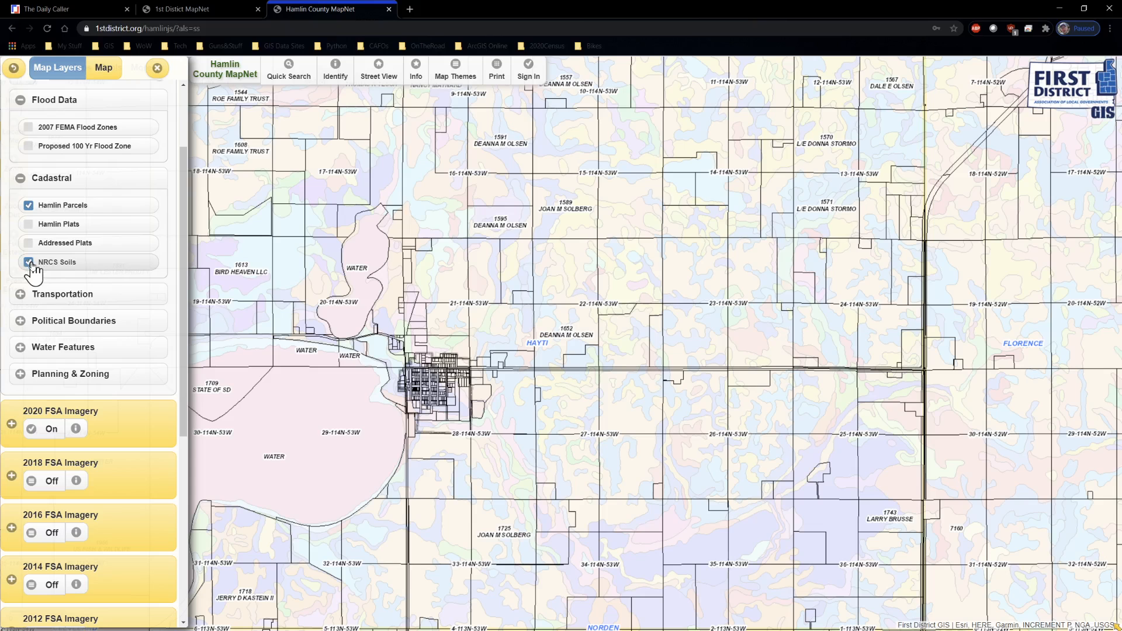
scroll(672, 319, up, 2)
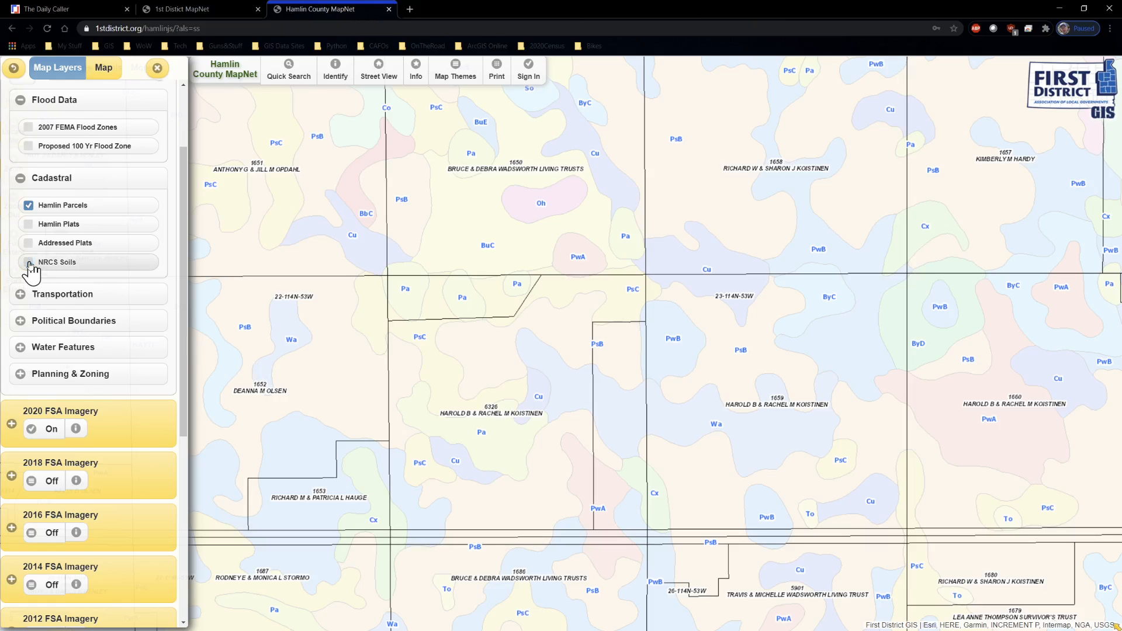
click(29, 263)
Turn on the Railroads, Interstate, State-Fed Highways and Roads layers in the Transportation group.
click(21, 295)
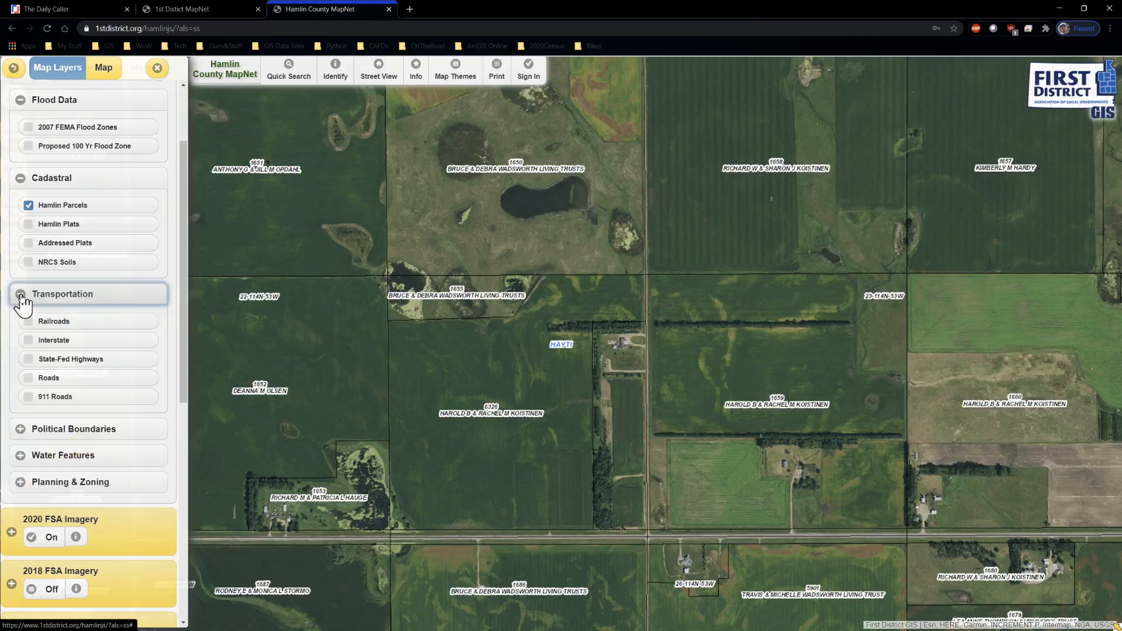
click(28, 321)
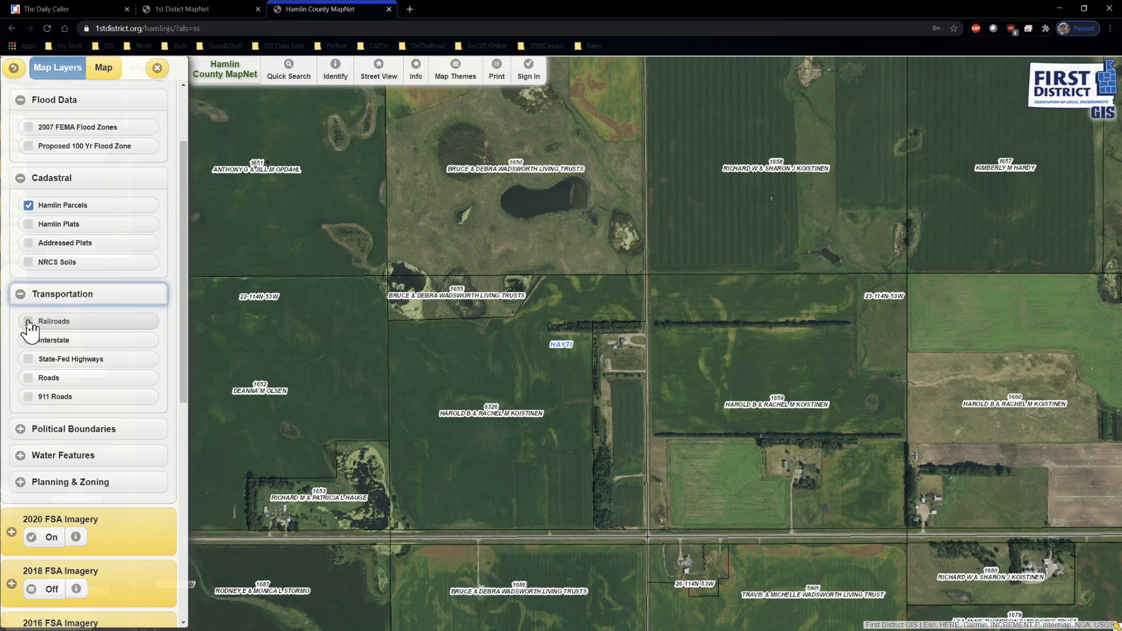
click(28, 342)
click(28, 359)
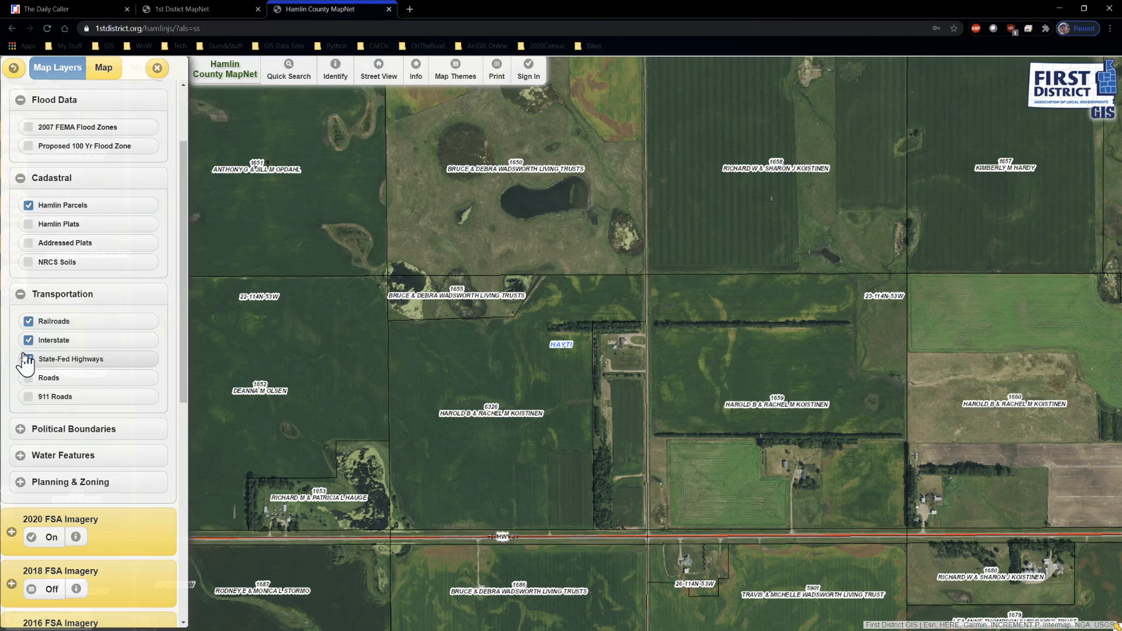
click(29, 378)
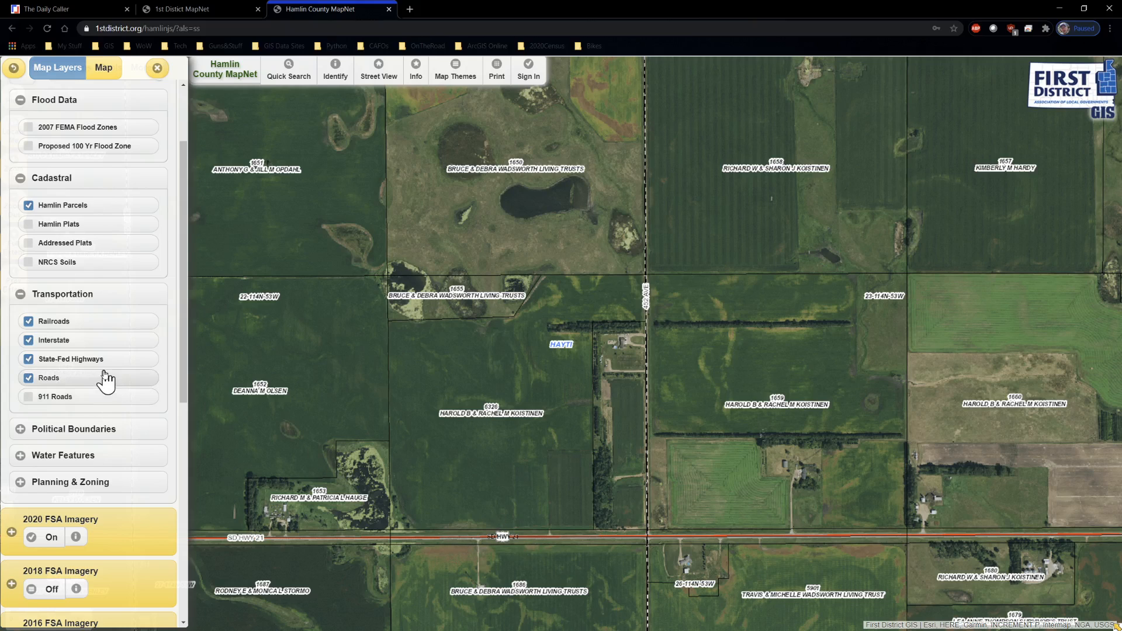
Expand Political Boundaries, display the School Districts layer across the whole county, and turn it off again.
scroll(64, 351, down, 1)
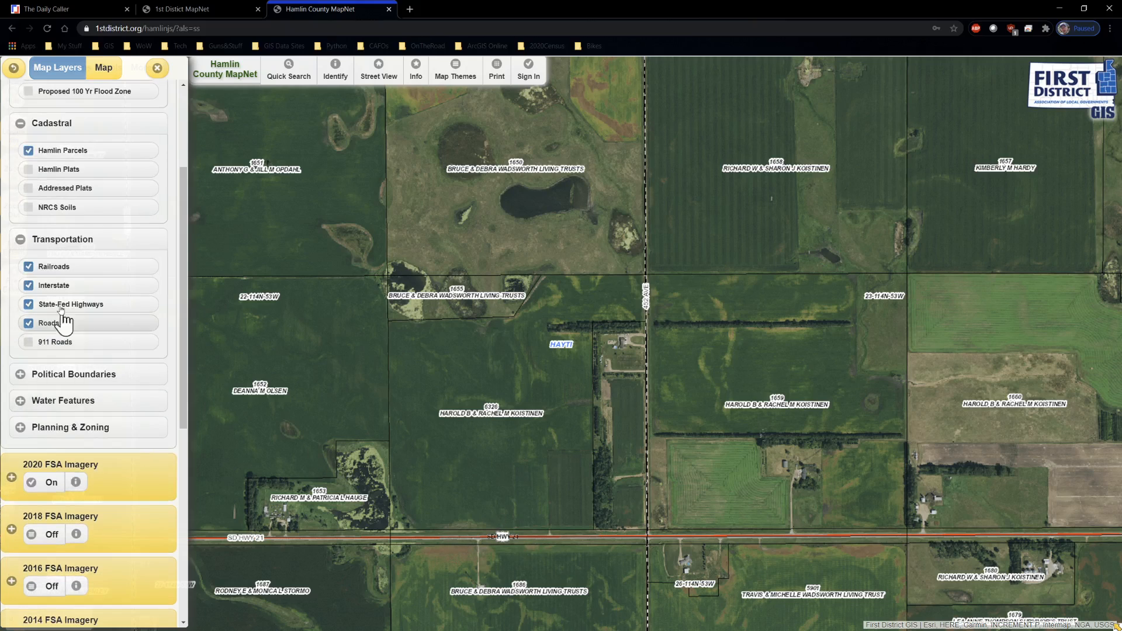
click(20, 376)
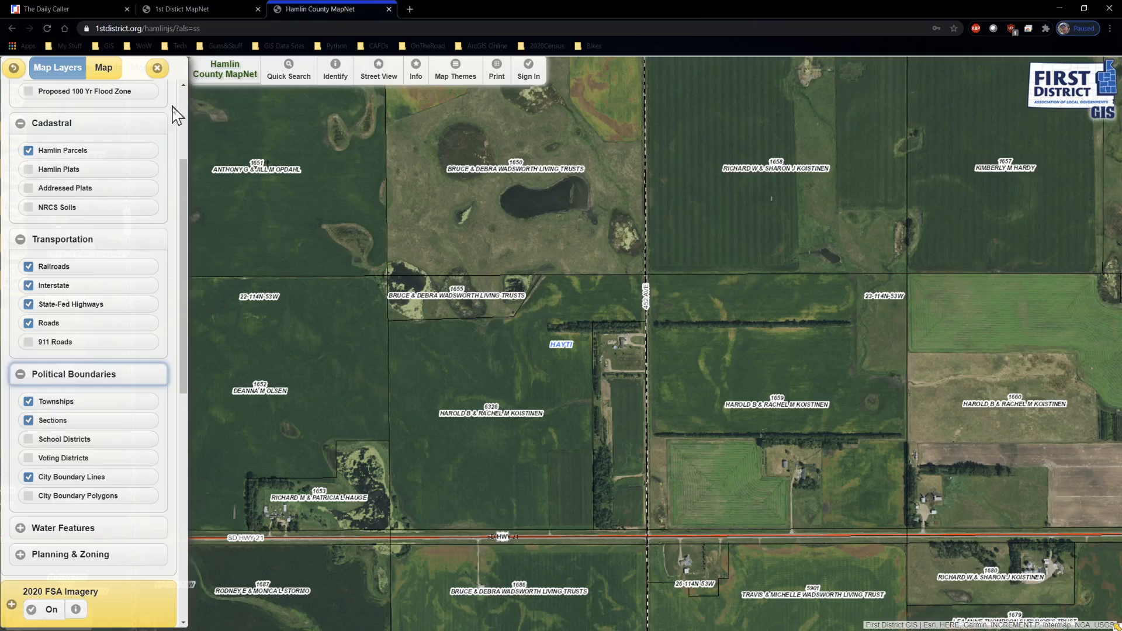
scroll(376, 380, down, 3)
drag(443, 339, 598, 360)
scroll(599, 360, down, 1)
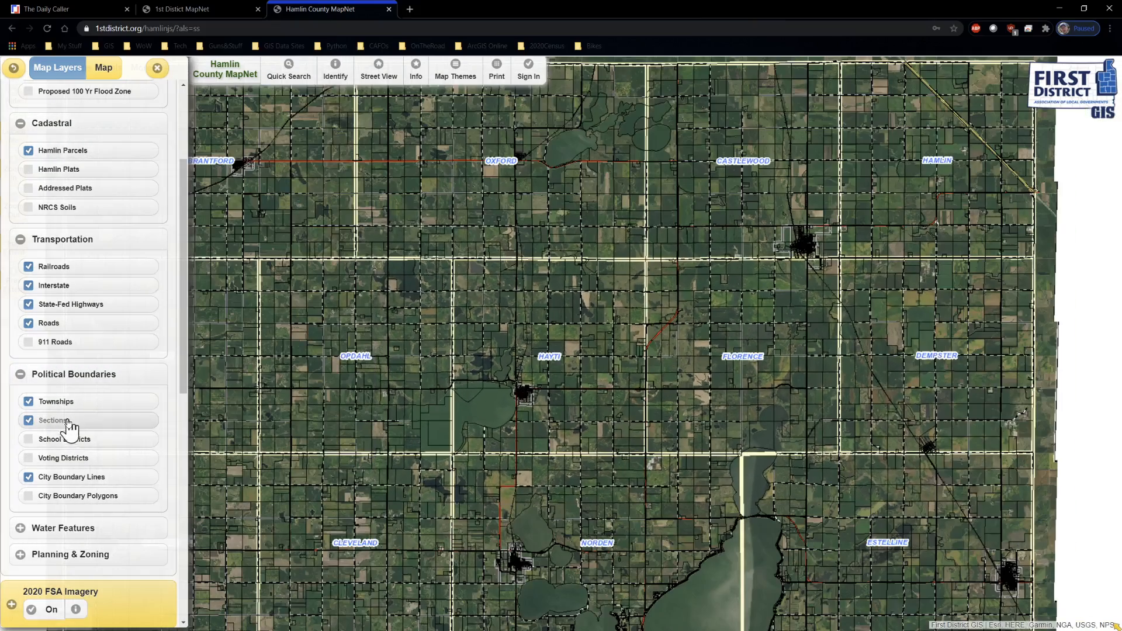
click(28, 439)
scroll(506, 403, down, 1)
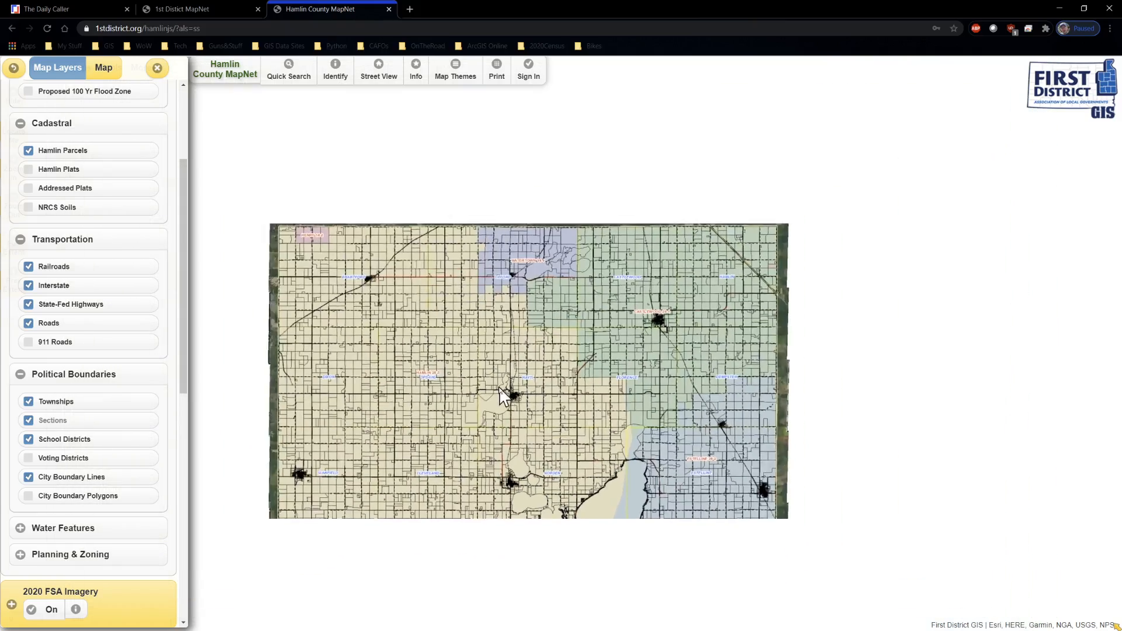
drag(512, 380, 558, 364)
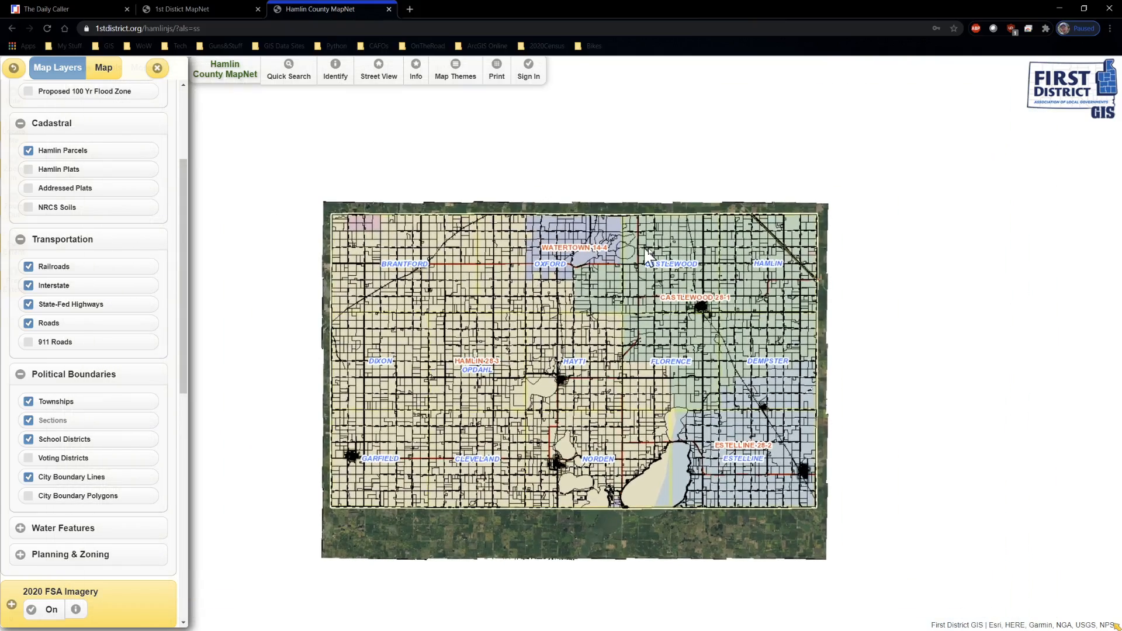
click(28, 439)
Display the Voting Districts and City Boundary Polygons layers one after the other, turning each off again.
click(29, 459)
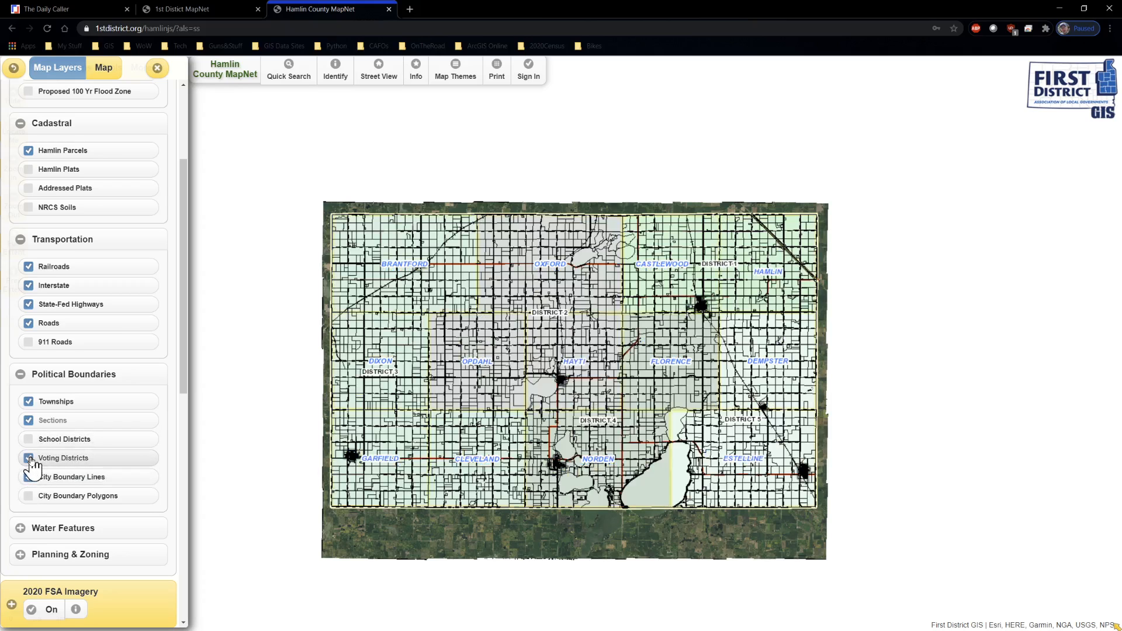
click(29, 459)
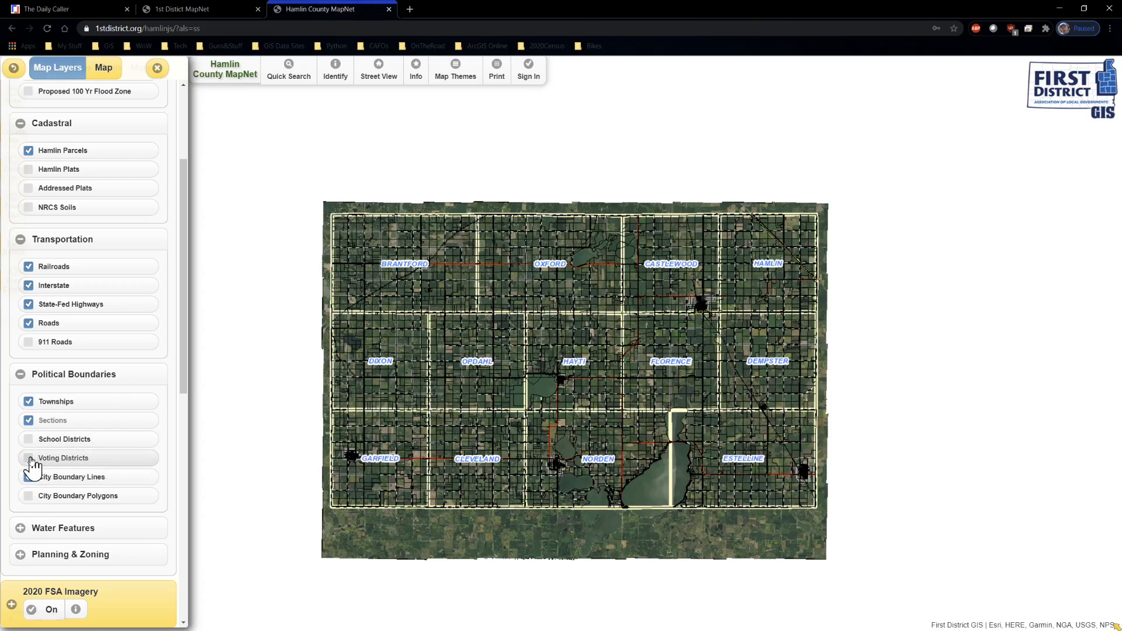
click(28, 496)
click(29, 496)
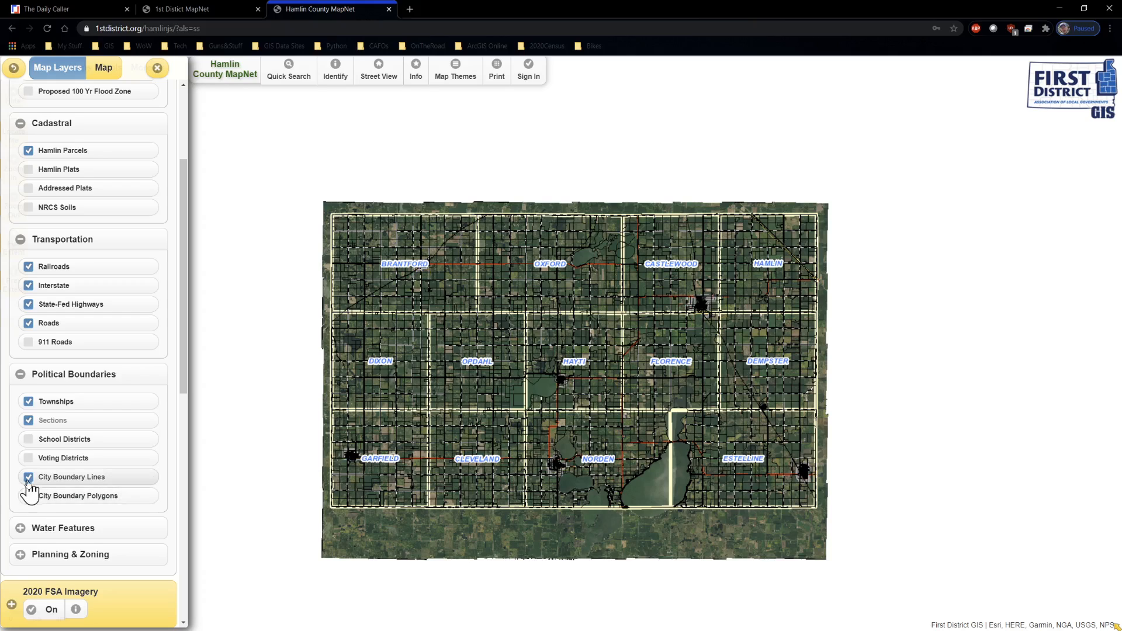
Expand Water Features, display the Lakes, Rivers & Creeks and Aquifer Materials layers, and turn them all off again.
click(17, 529)
scroll(42, 520, down, 3)
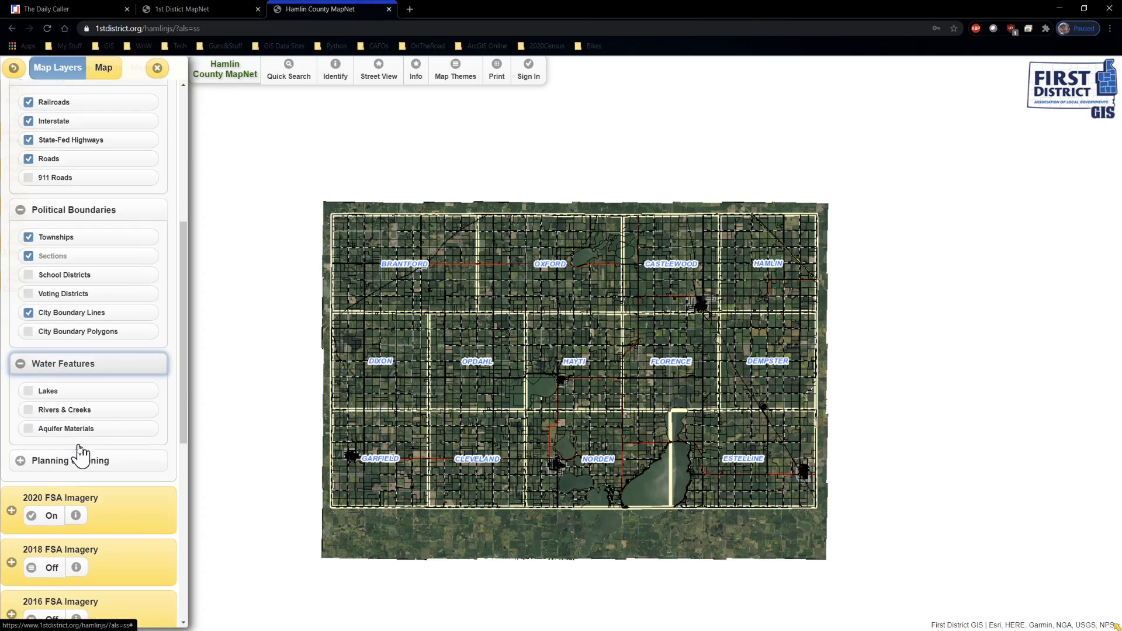
click(28, 391)
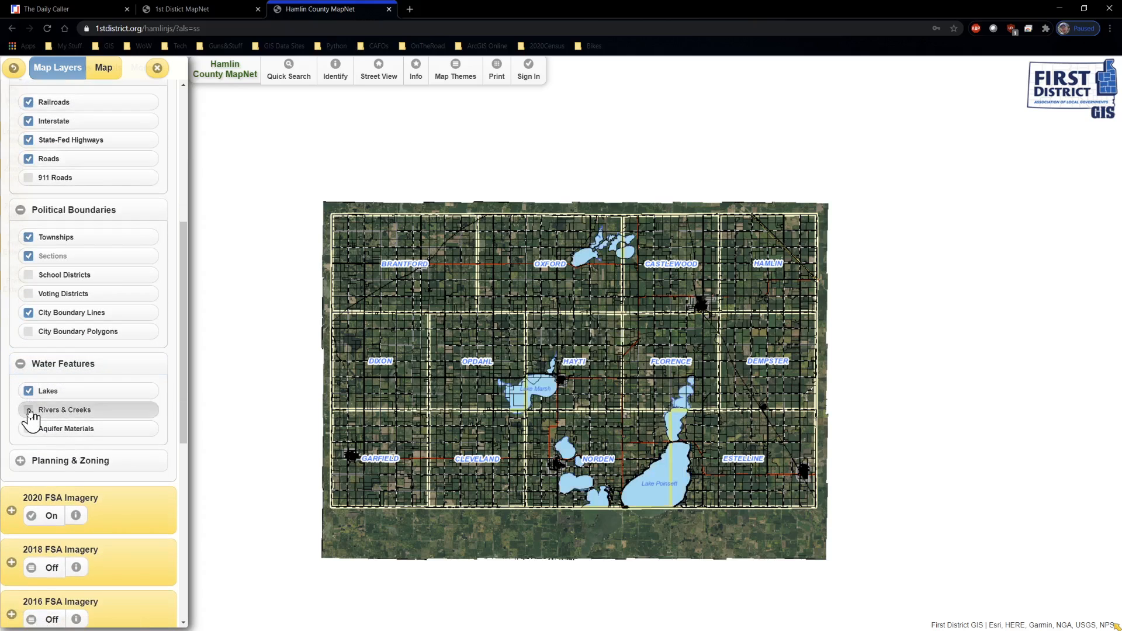
click(28, 410)
click(28, 410)
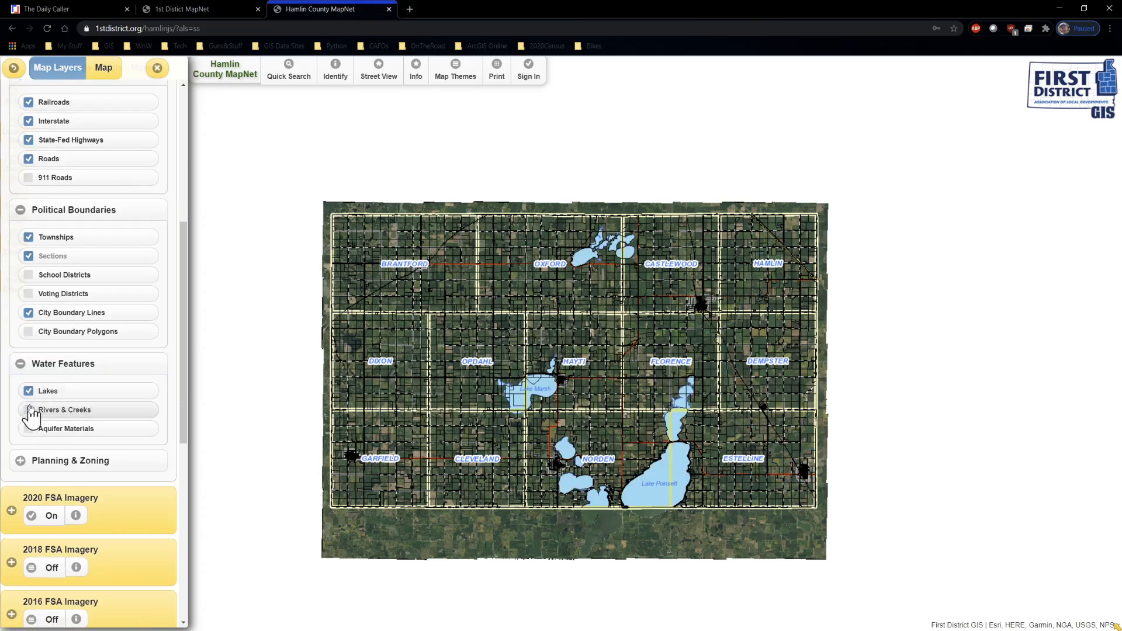
click(29, 391)
click(29, 429)
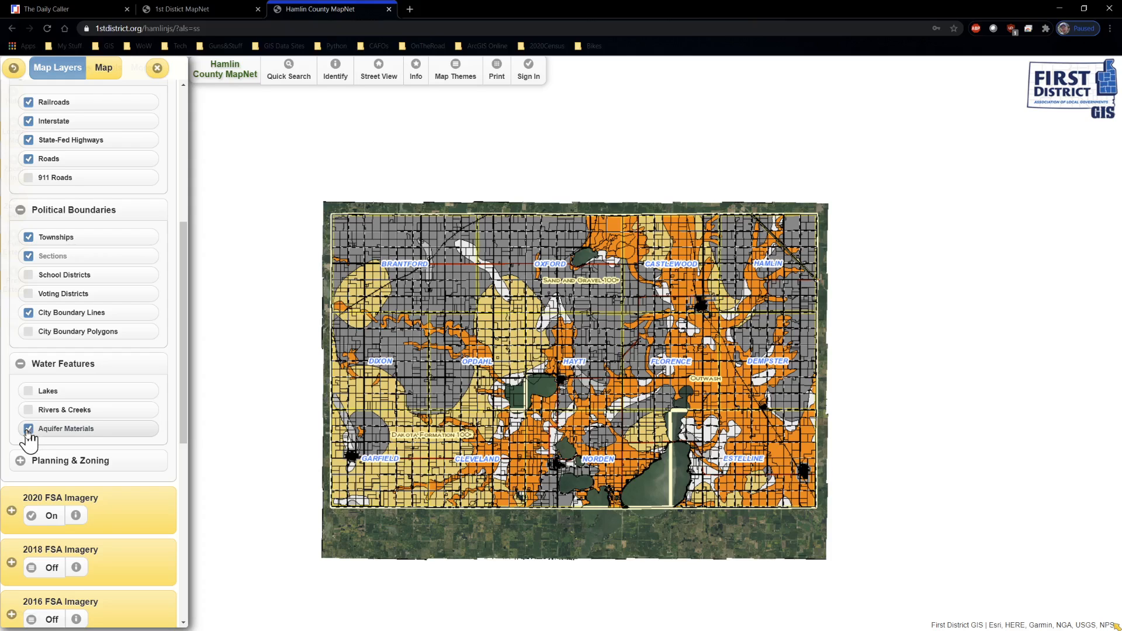
click(28, 430)
Expand Planning & Zoning, display the CI - Commercial/Industrial and CN - Conservation District layers, and turn both off again.
click(20, 462)
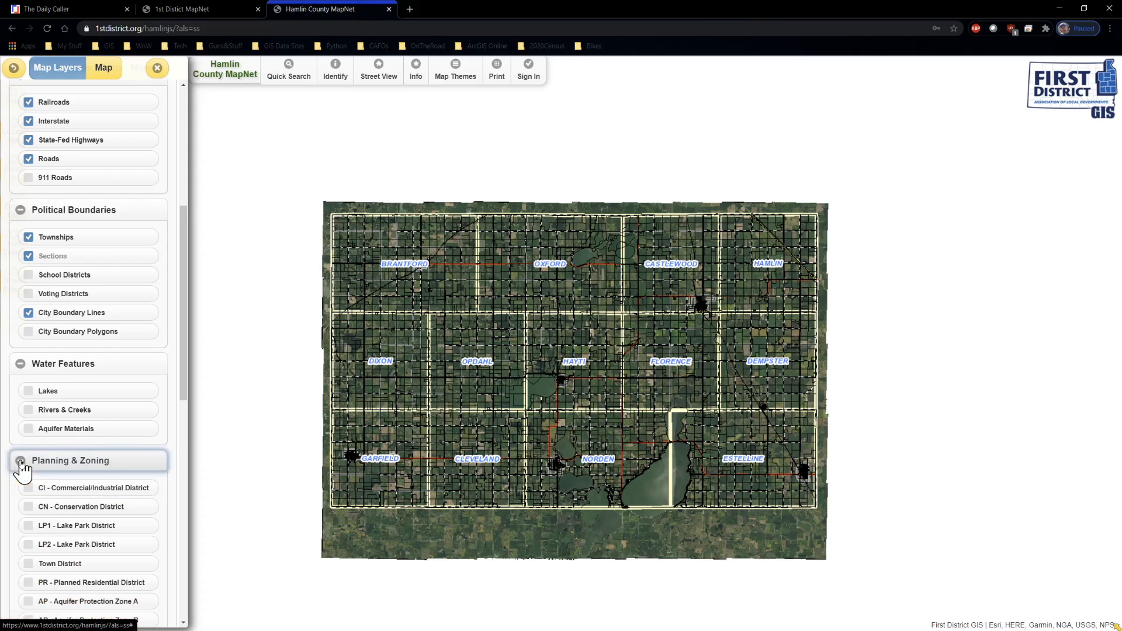
scroll(88, 414, down, 3)
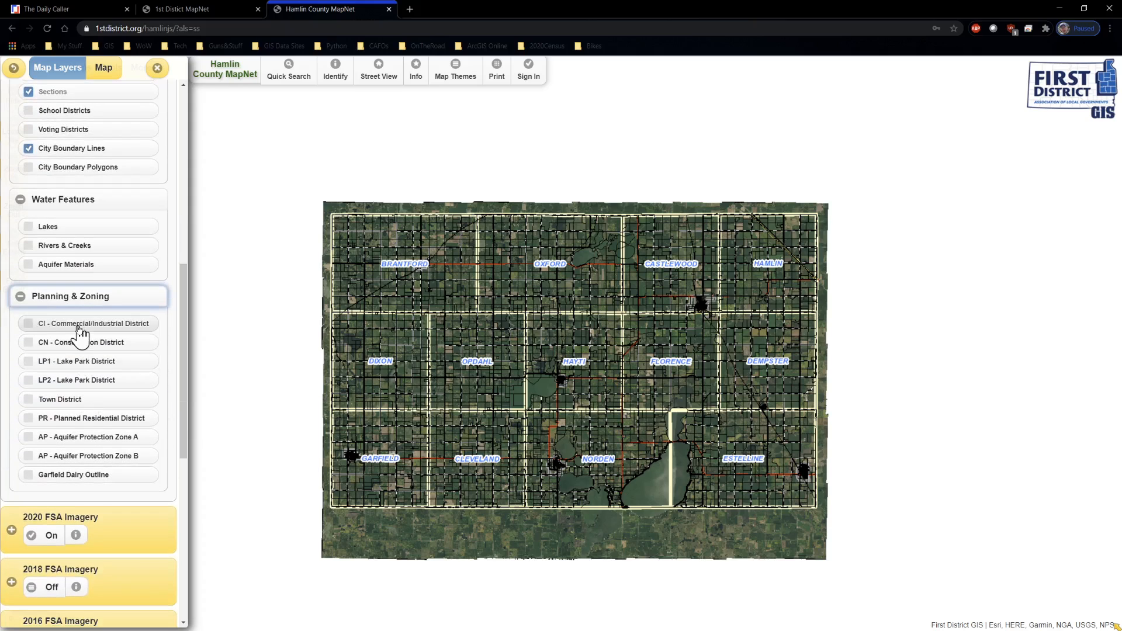
click(28, 324)
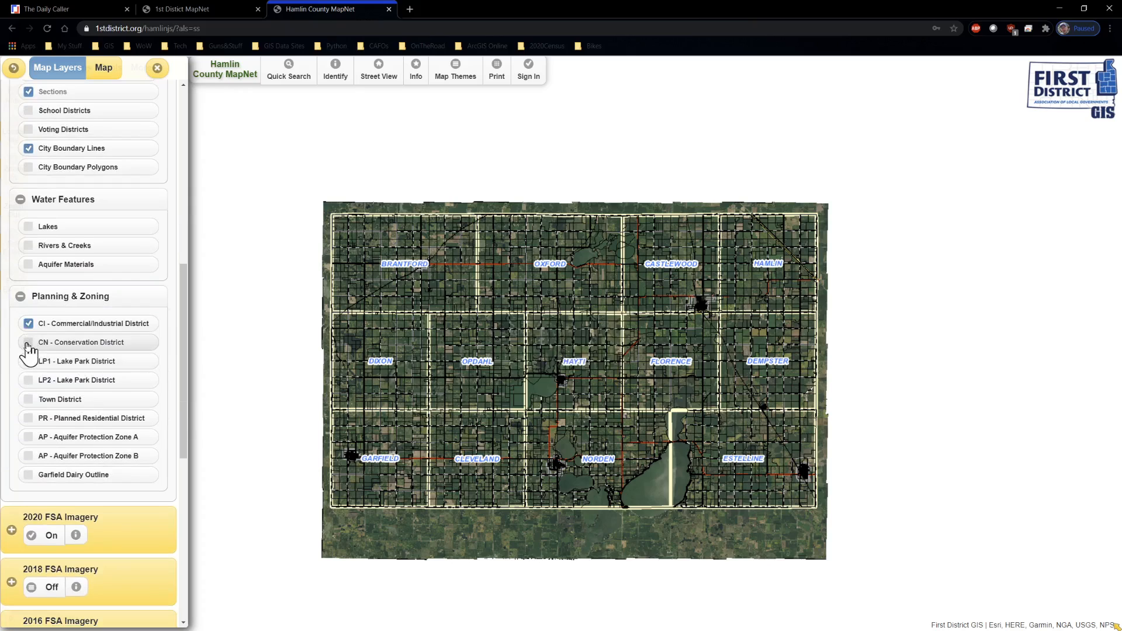
click(27, 345)
click(28, 342)
click(28, 324)
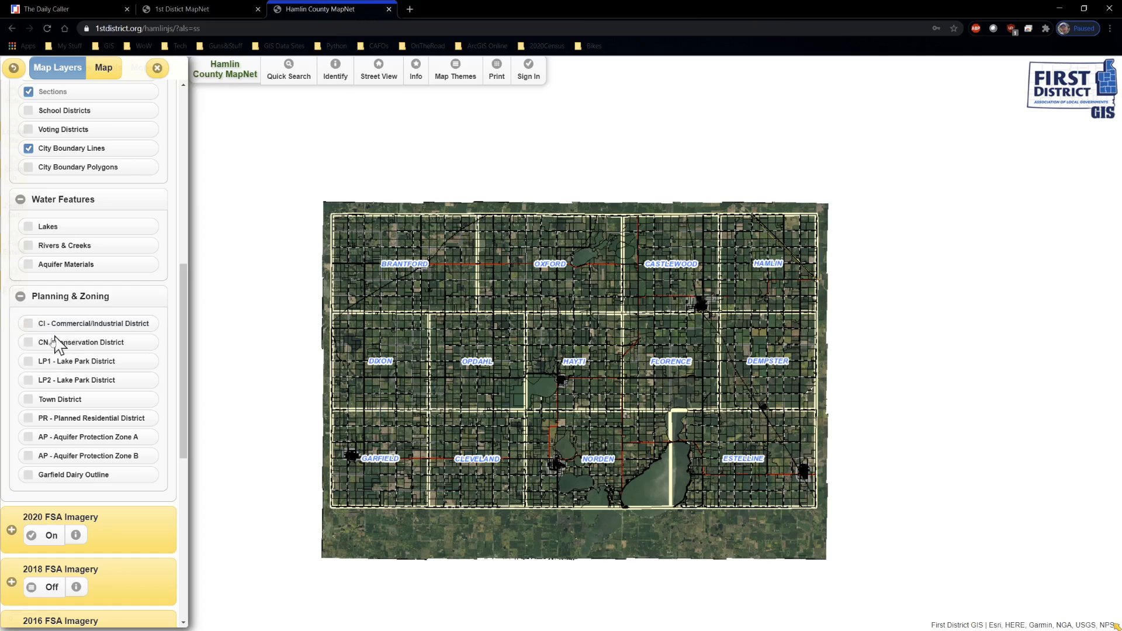
Display the Garfield Dairy Outline layer, examine the dairy site up close in Garfield, turn the layer off and return to the whole county.
click(28, 475)
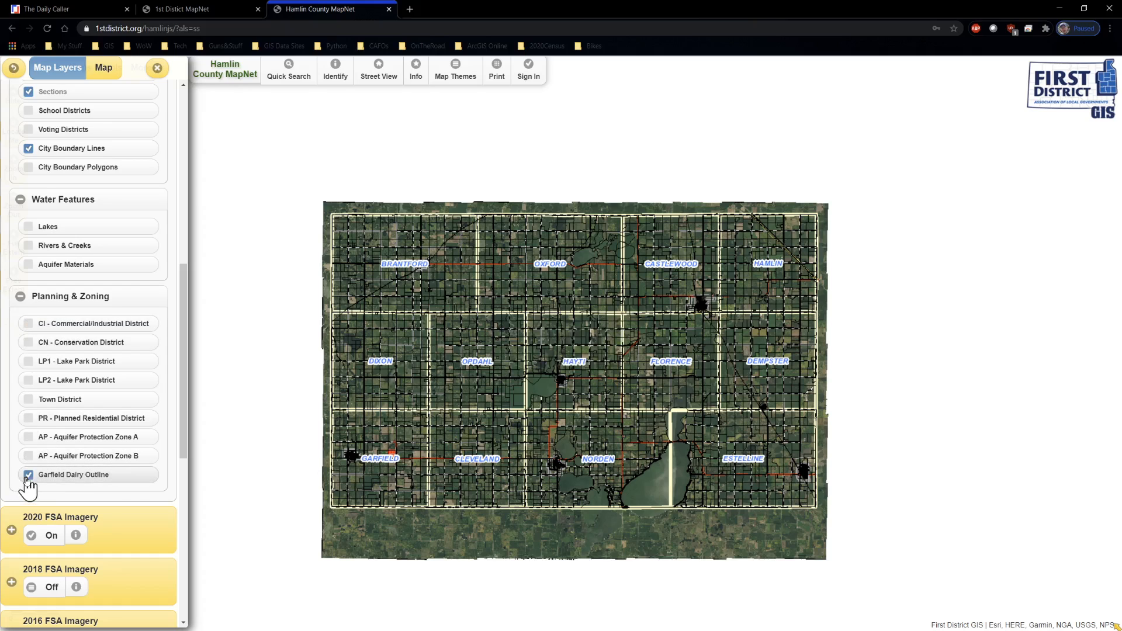
scroll(369, 465, up, 2)
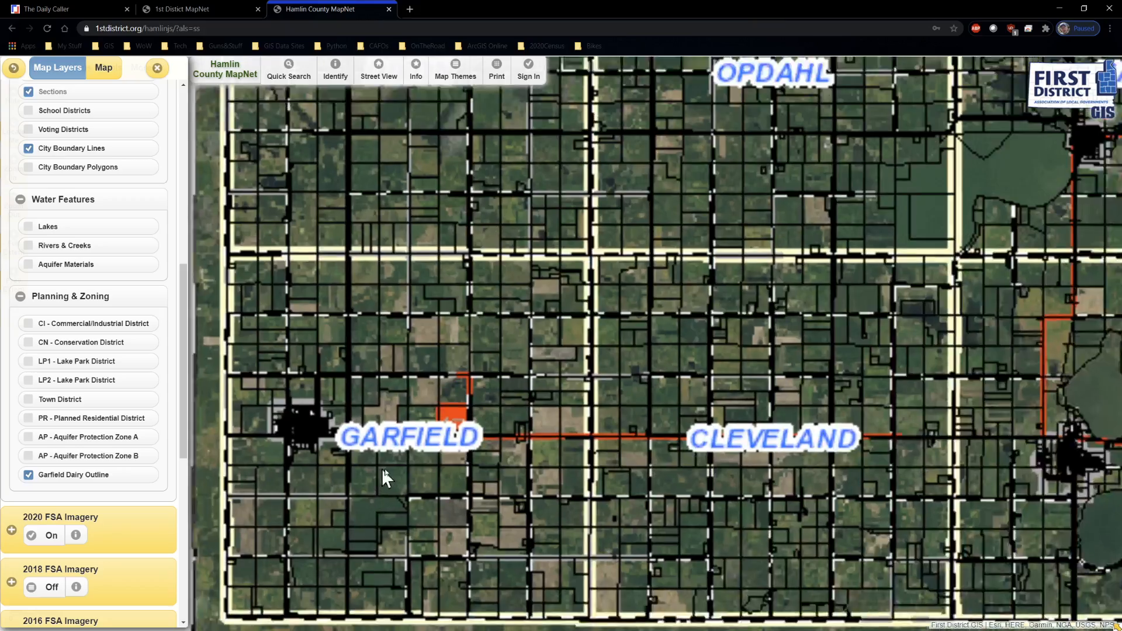
scroll(436, 451, up, 2)
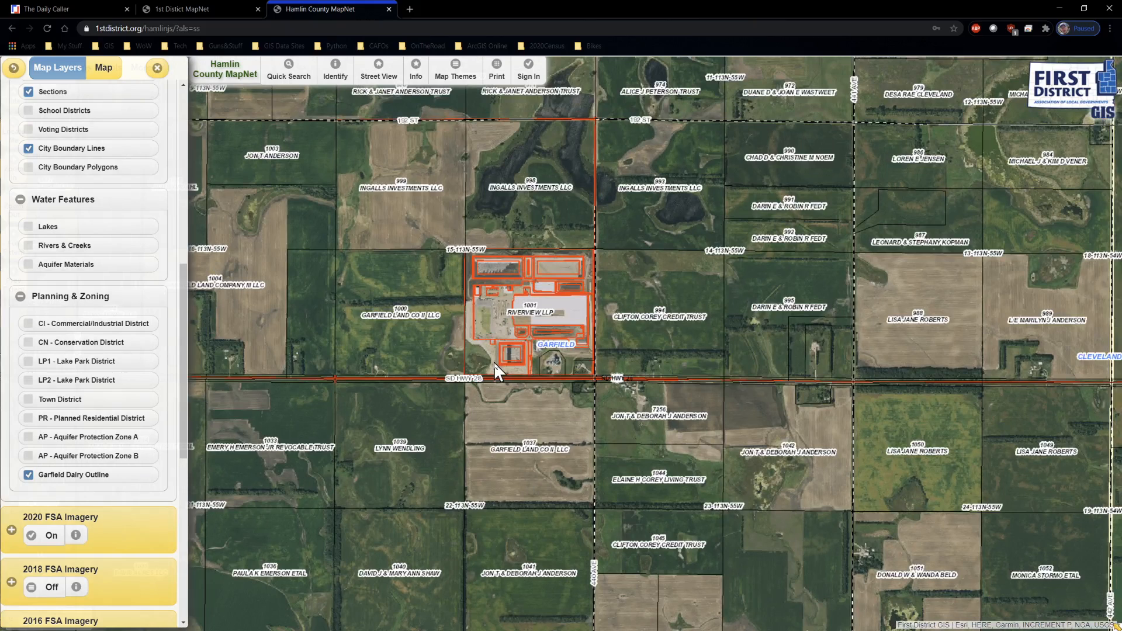
click(28, 475)
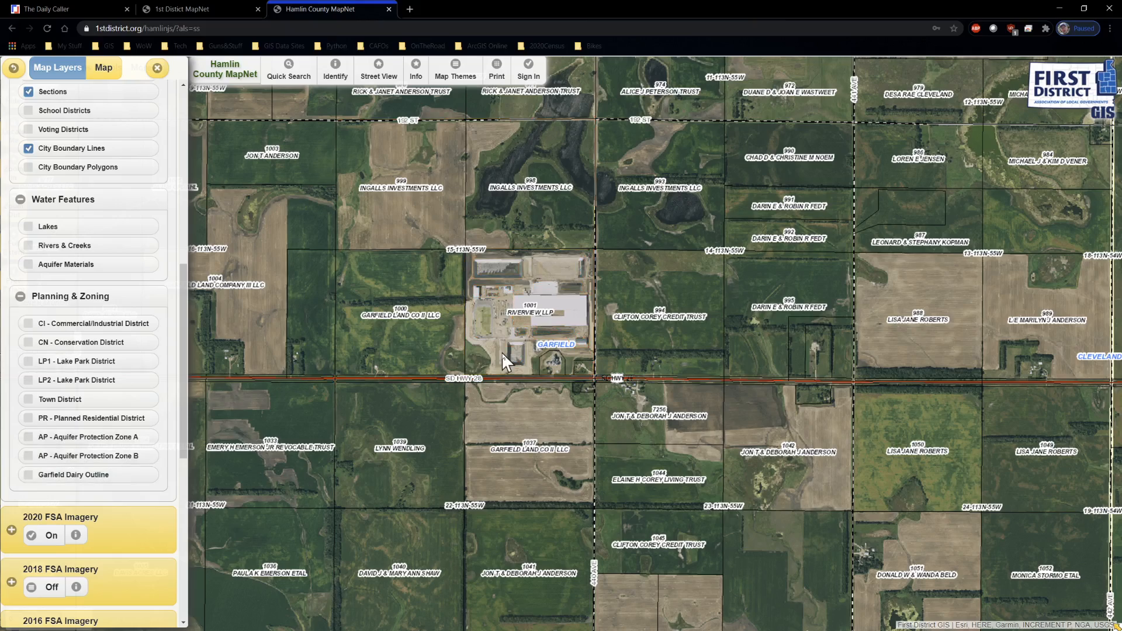
scroll(503, 351, down, 3)
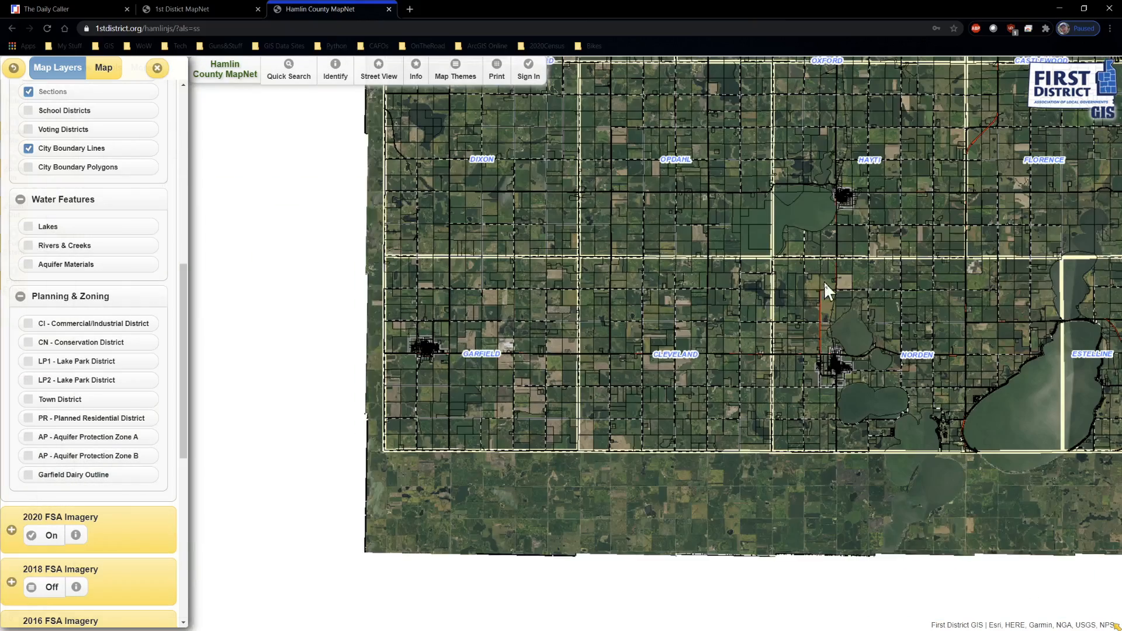
drag(823, 280, 667, 404)
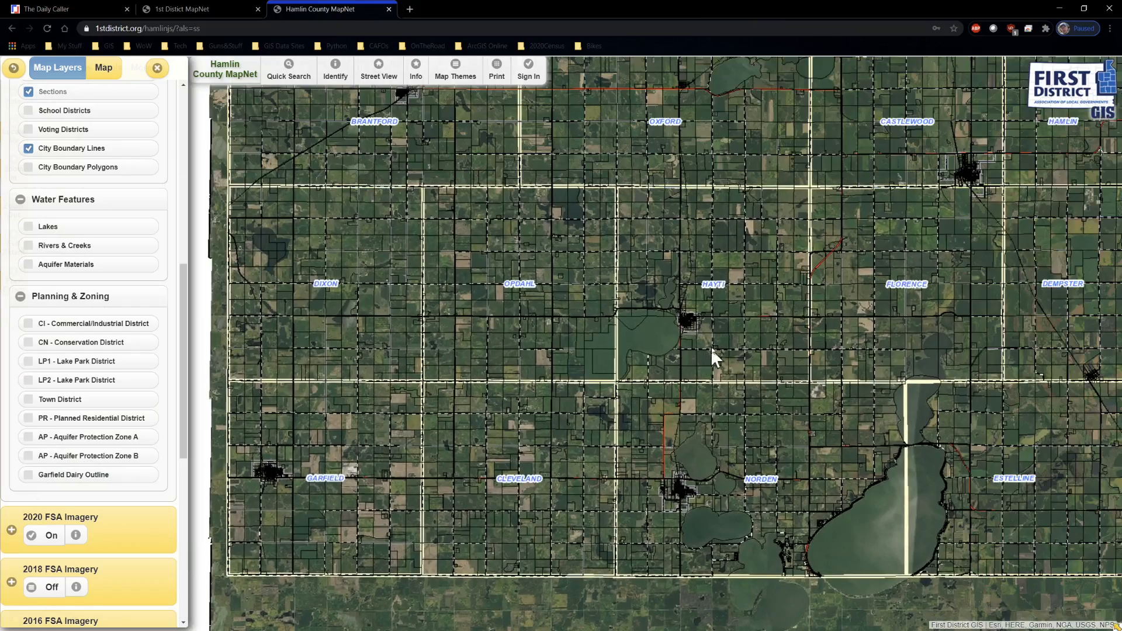
scroll(711, 348, down, 1)
drag(762, 300, 706, 320)
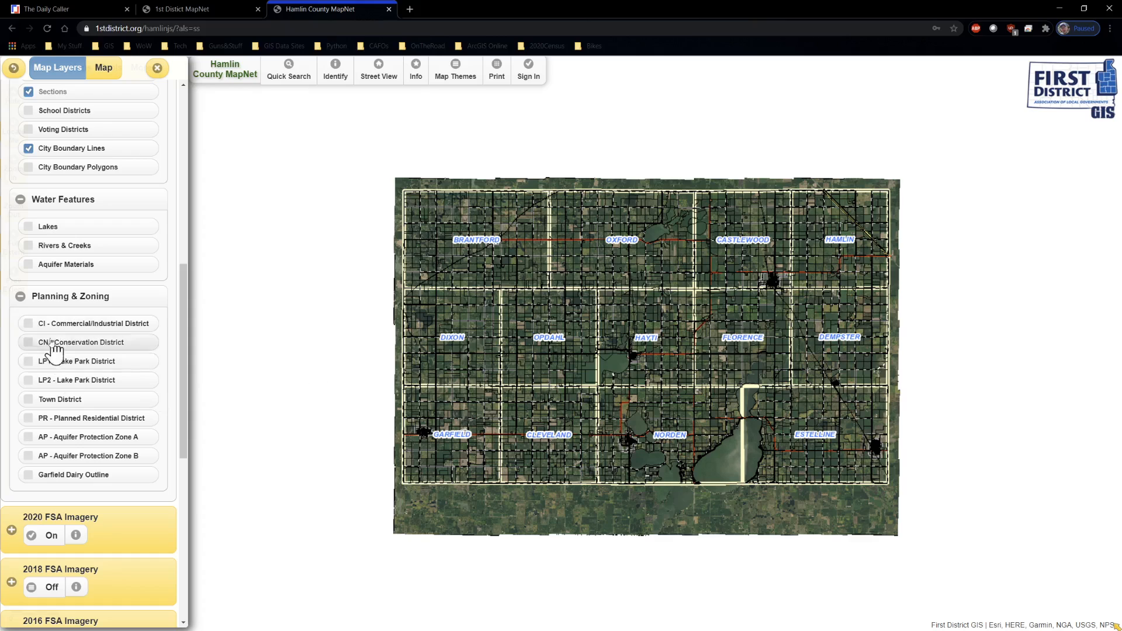
Collapse the Planning & Zoning and Water Features groups and save the current layer settings.
scroll(88, 348, up, 4)
scroll(64, 374, down, 4)
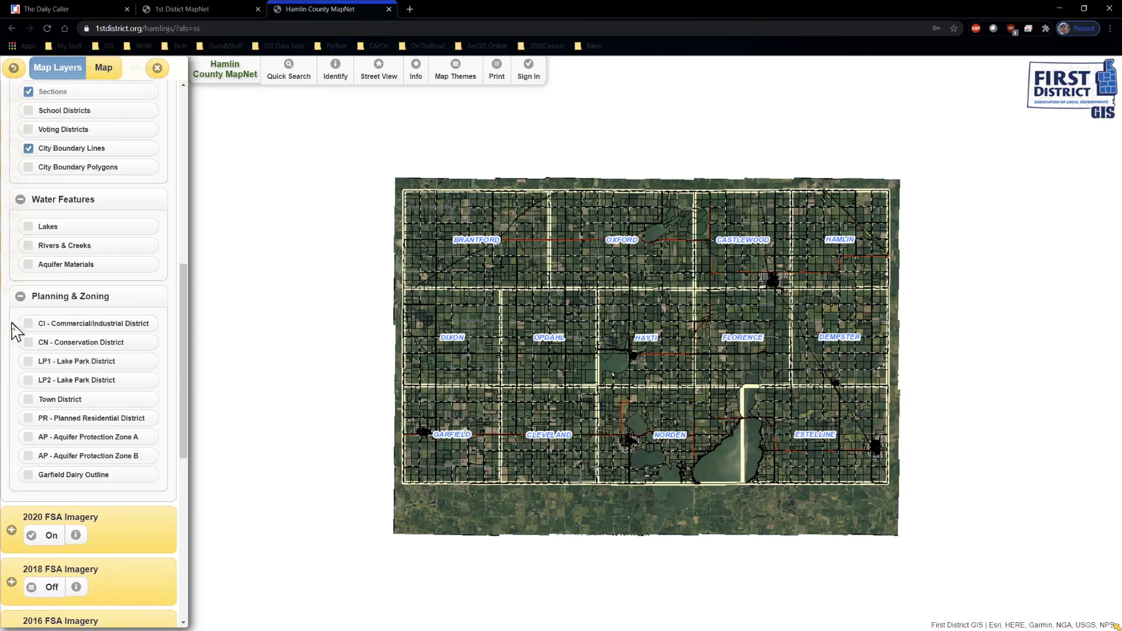
click(23, 298)
scroll(25, 386, up, 5)
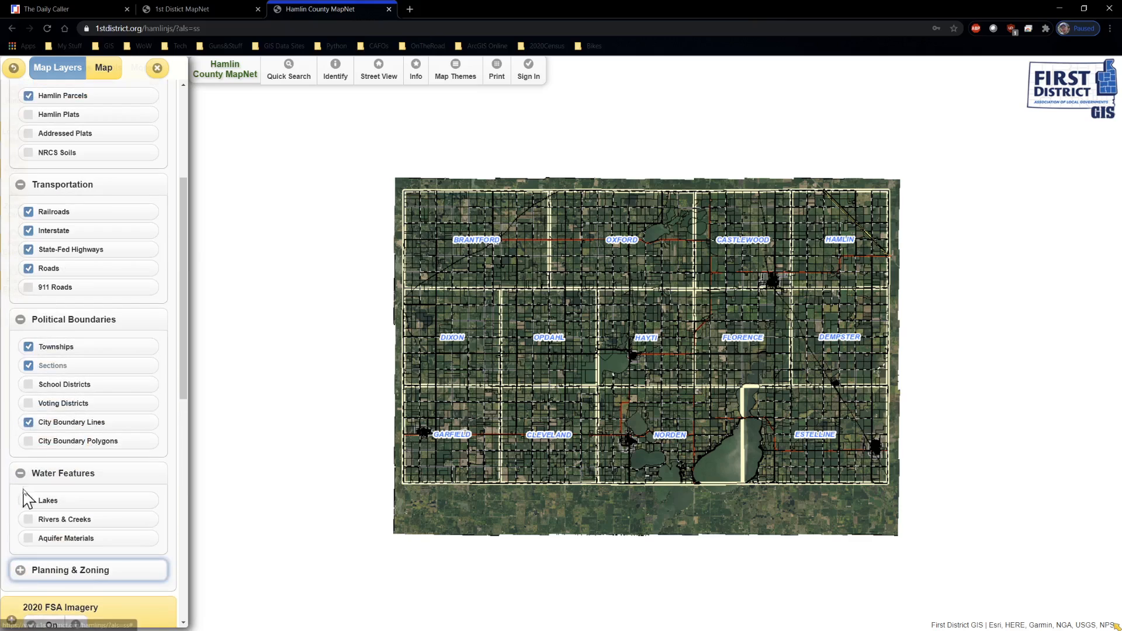
click(25, 476)
scroll(71, 303, up, 4)
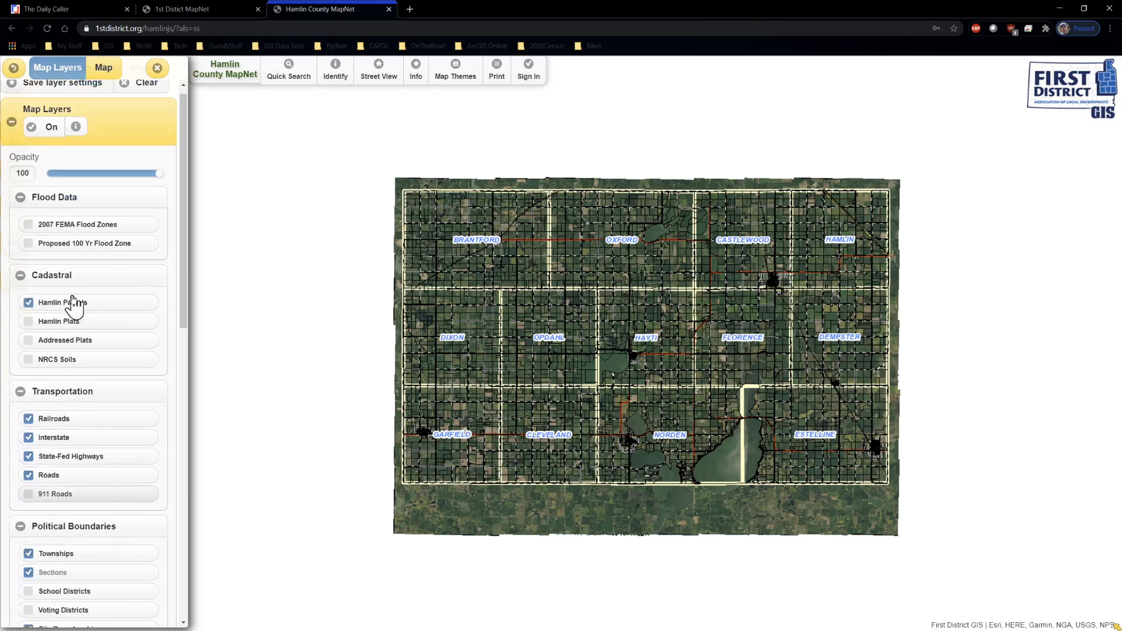
scroll(73, 304, up, 1)
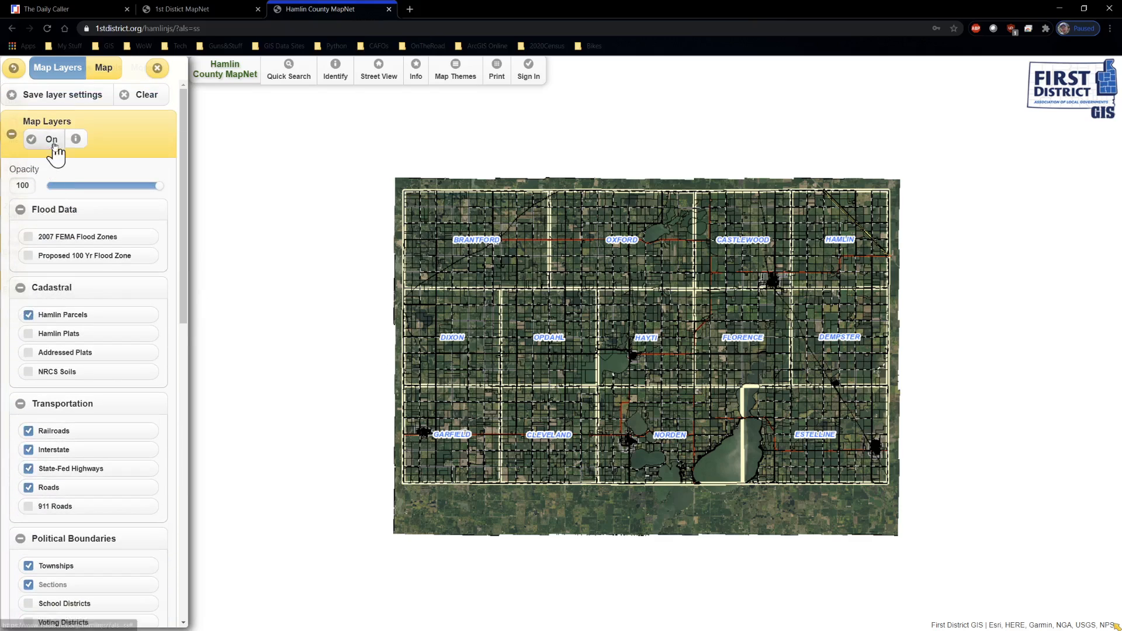
click(66, 99)
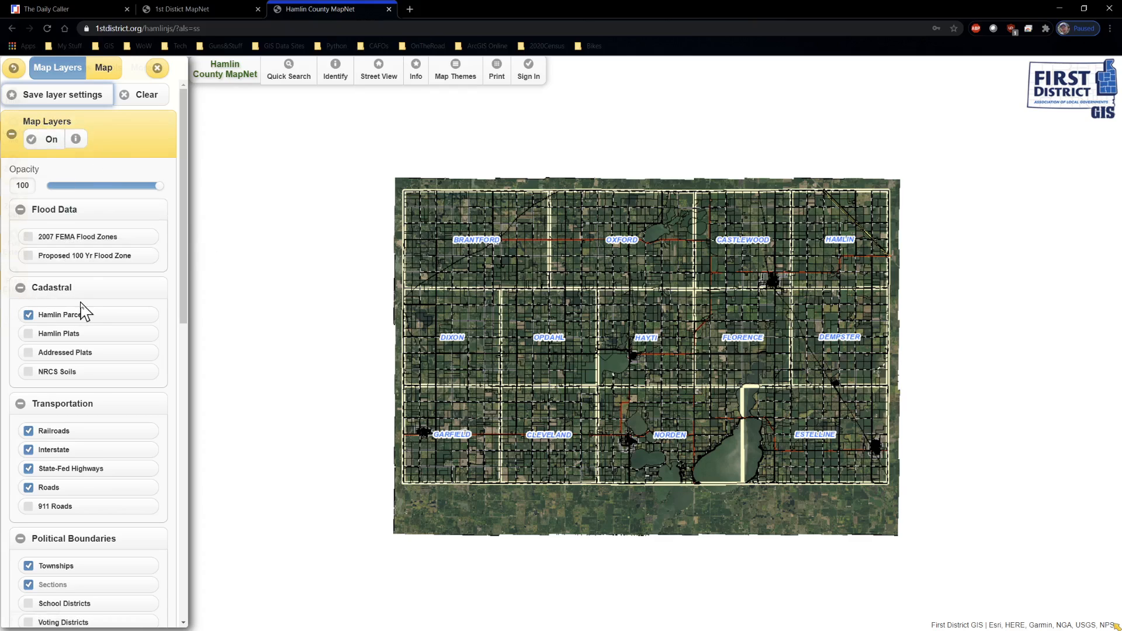
Close the layer list, search all fields for a parcel owner by surname and pick the third suggested owner.
drag(653, 384, 639, 398)
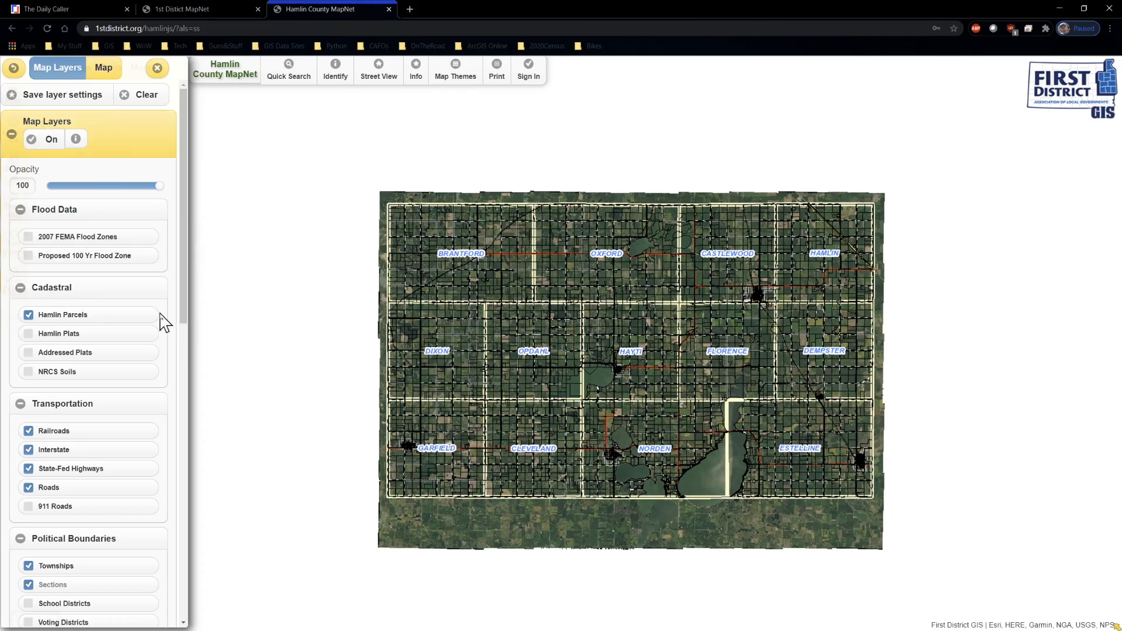
click(157, 66)
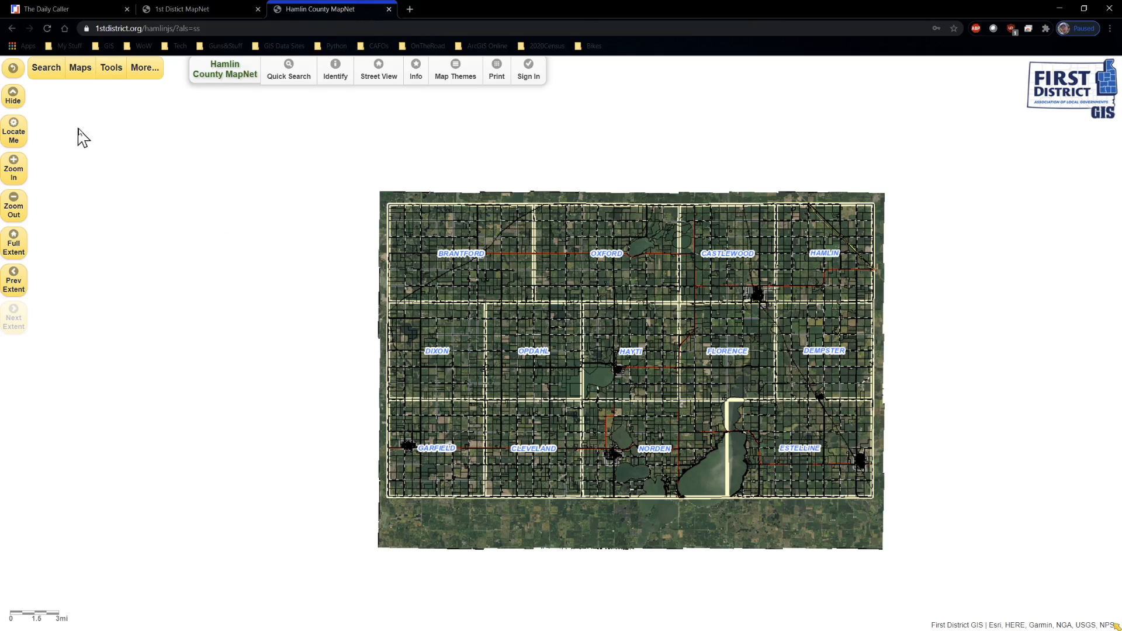
click(46, 71)
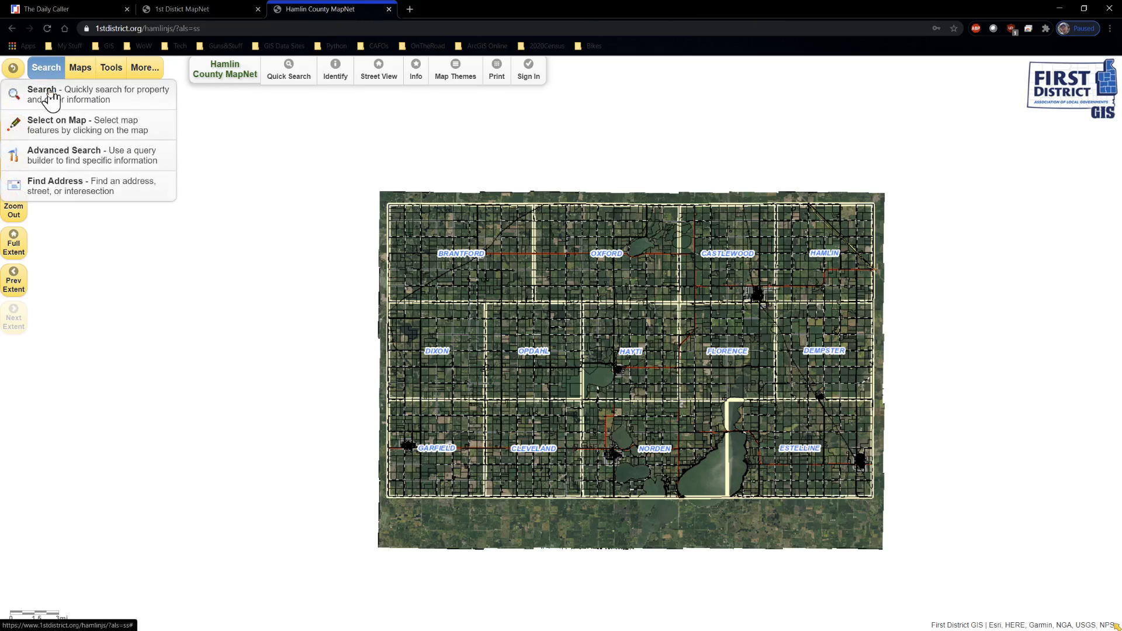
click(51, 96)
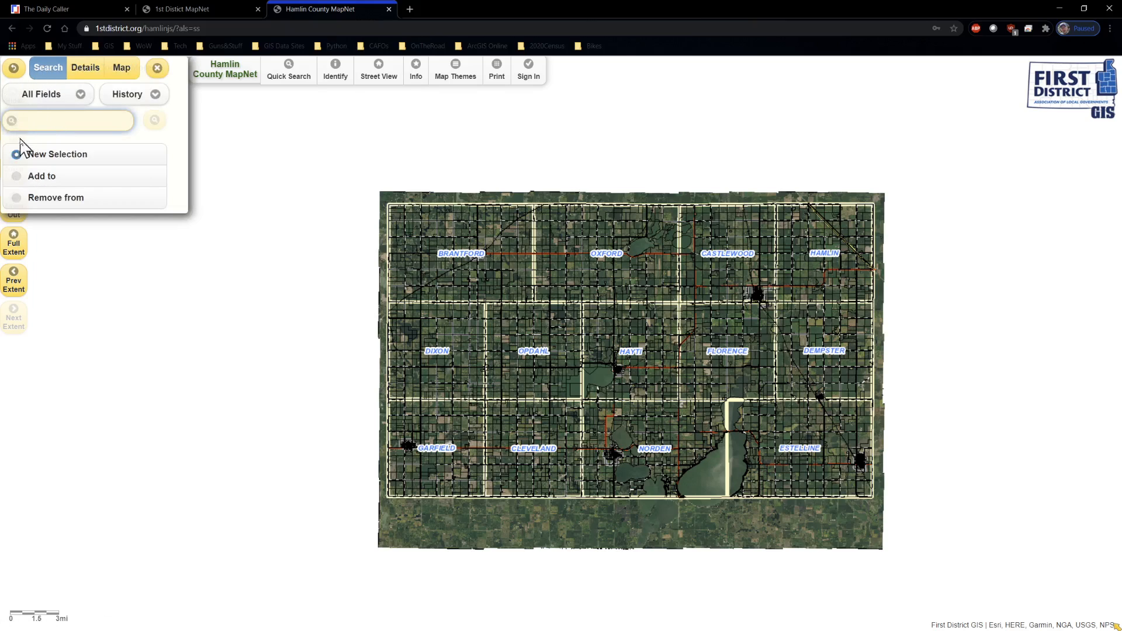
text(JONE)
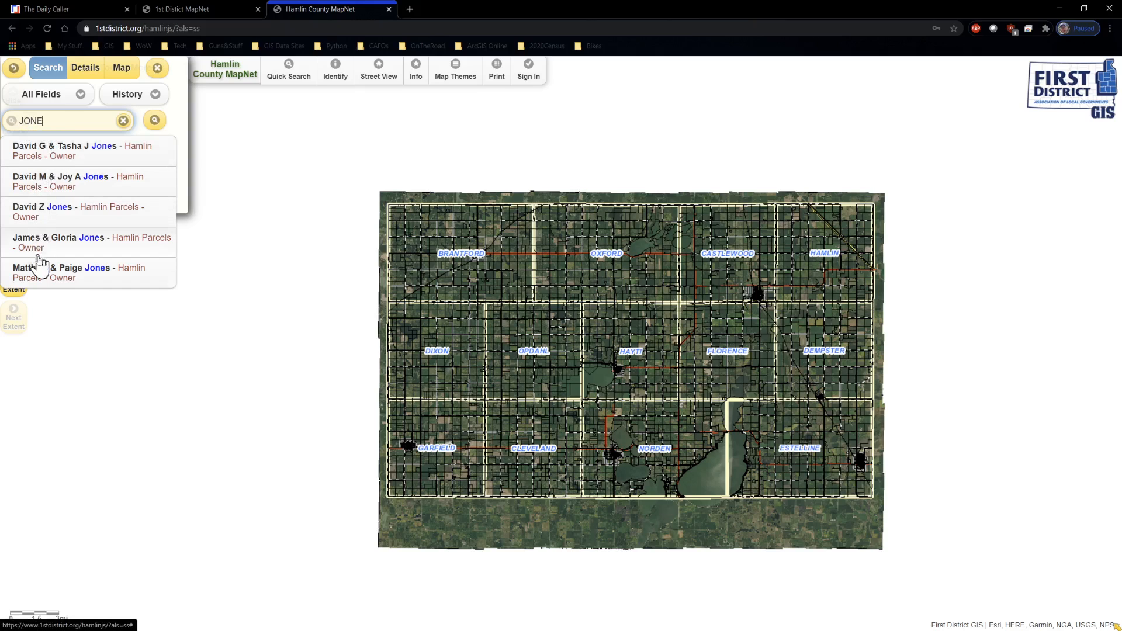
click(58, 212)
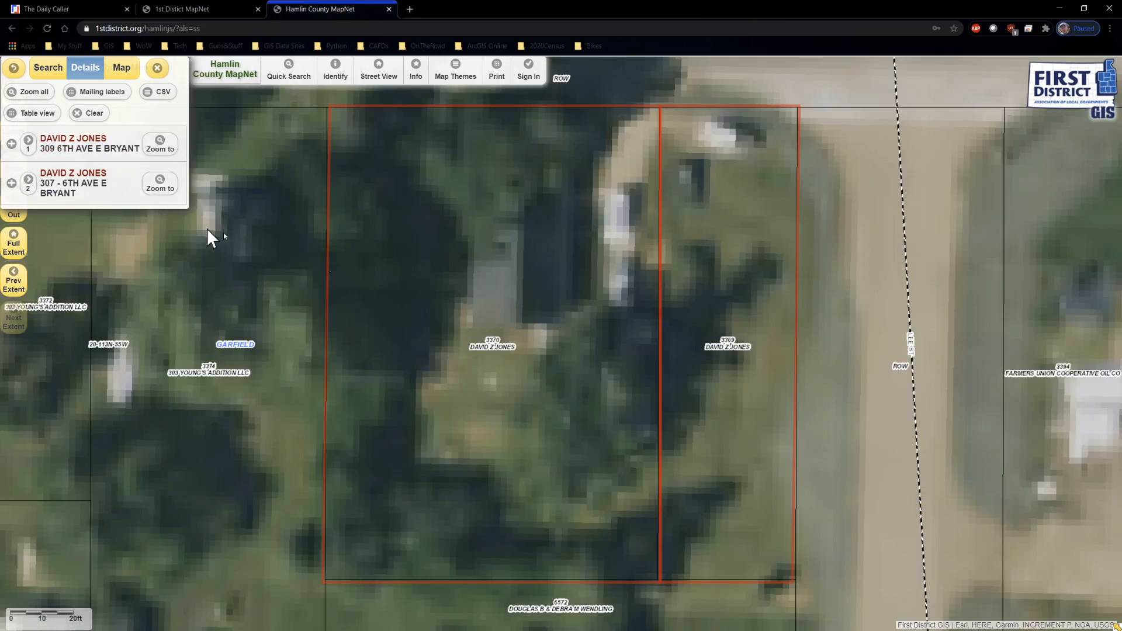
Open the first found parcel's details and read through its full attribute list with the surrounding lots in view.
scroll(559, 295, down, 1)
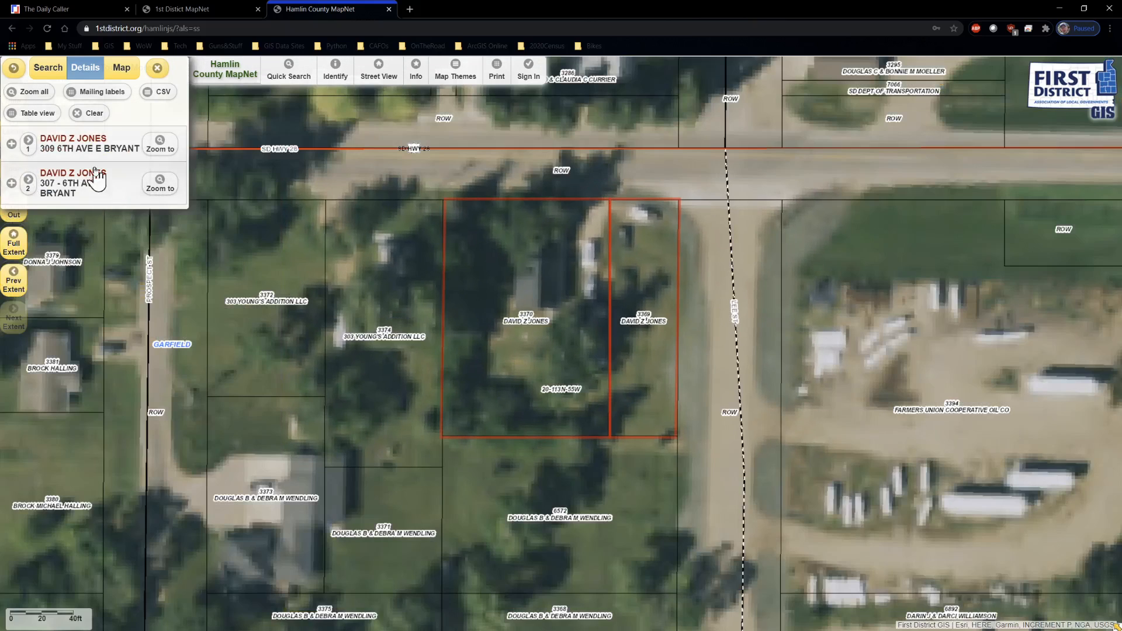
click(46, 152)
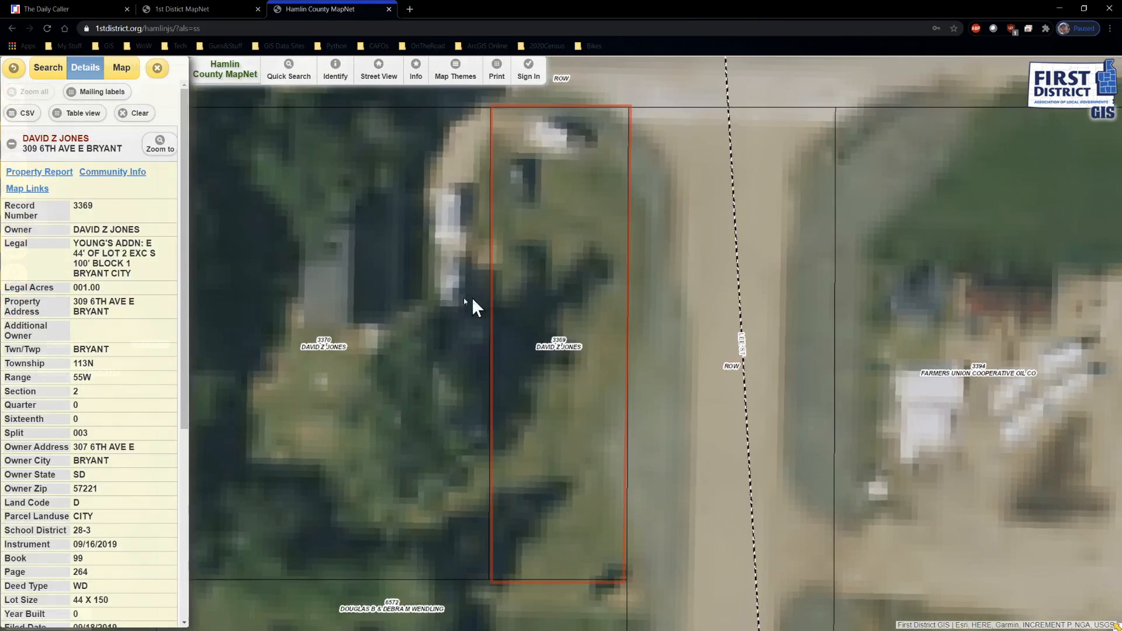
scroll(418, 327, down, 1)
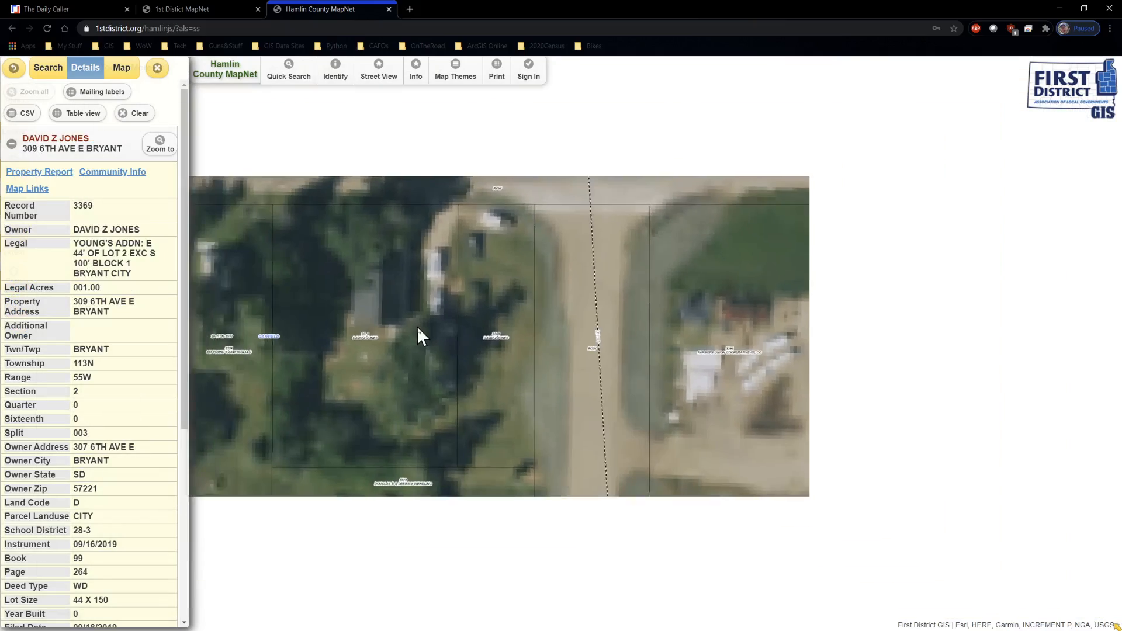
drag(407, 352, 517, 350)
scroll(140, 292, down, 3)
scroll(141, 303, down, 3)
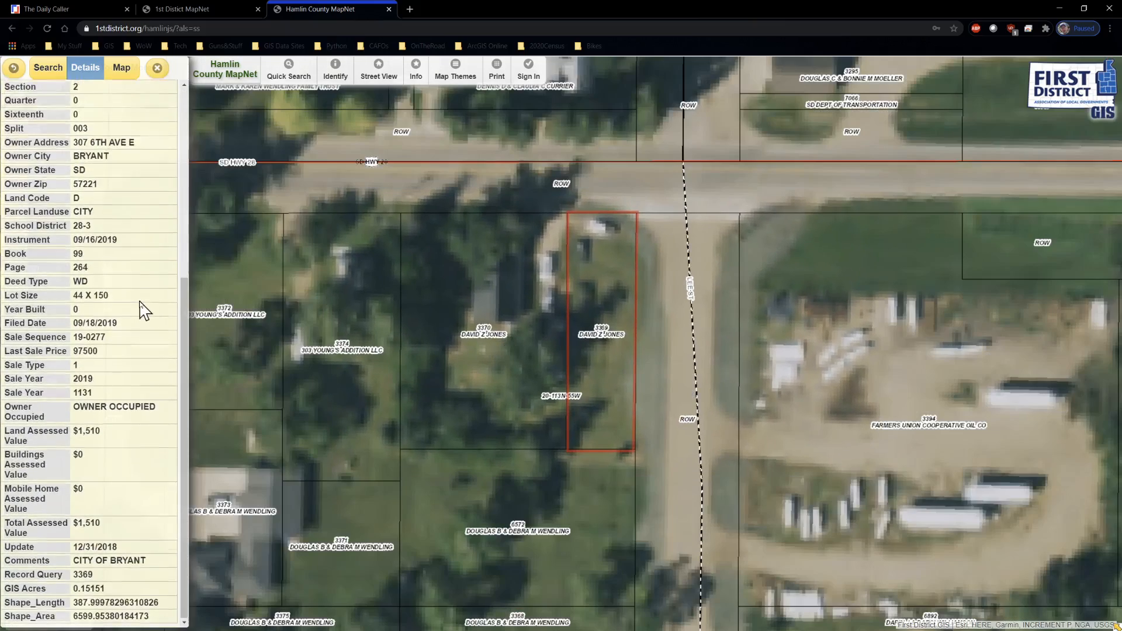
scroll(141, 306, up, 6)
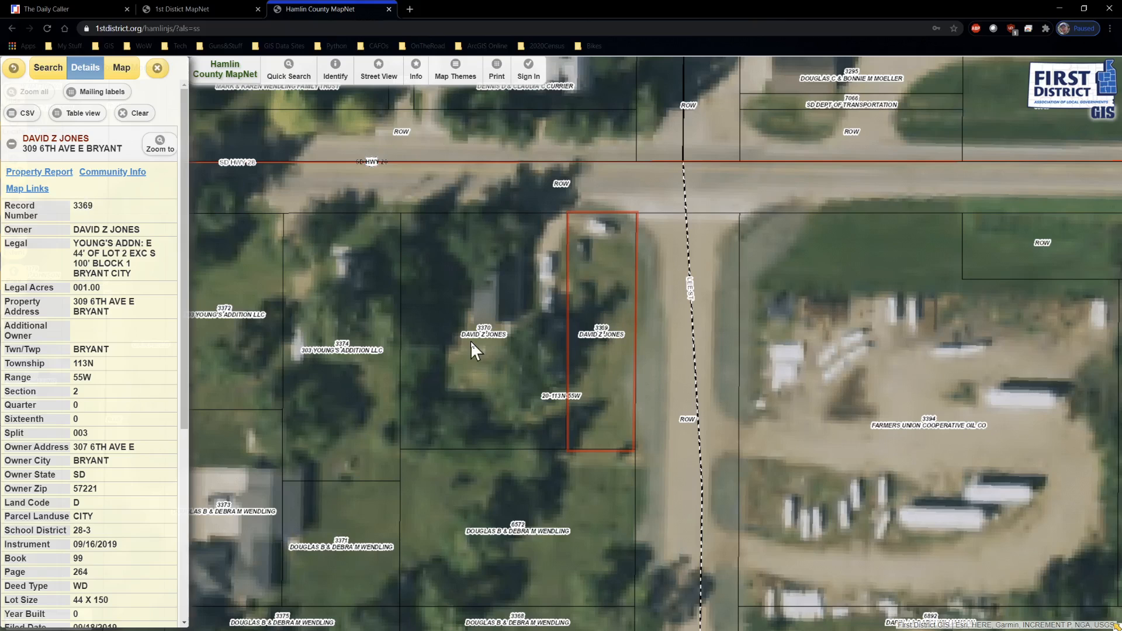
Identify the adjoining parcel just west of the highlighted one and center the map on it.
click(335, 70)
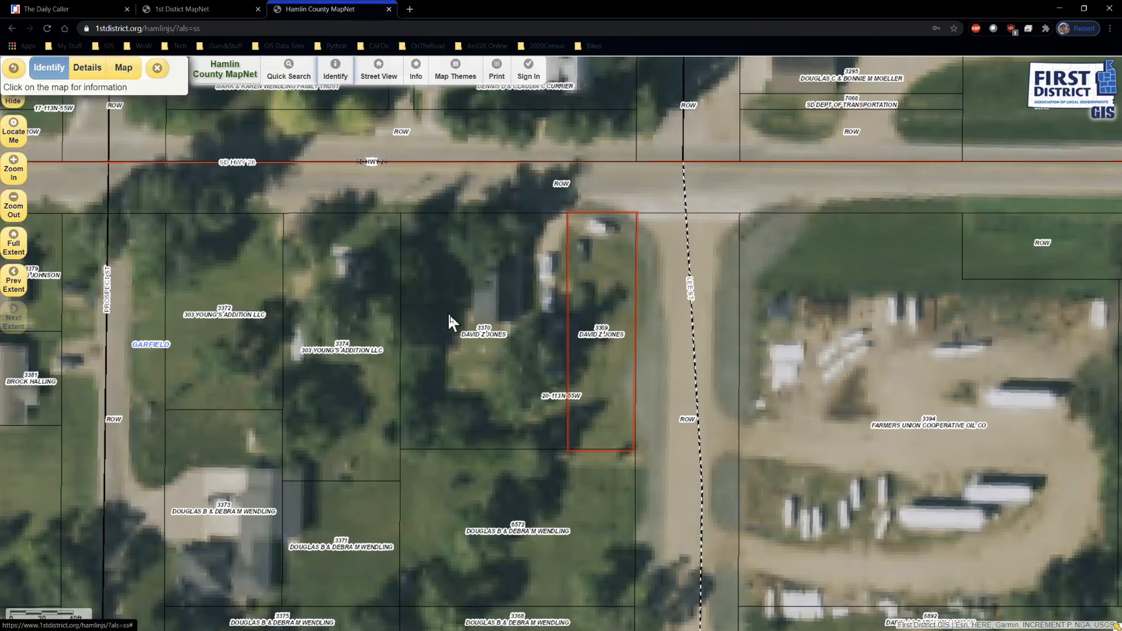
click(451, 317)
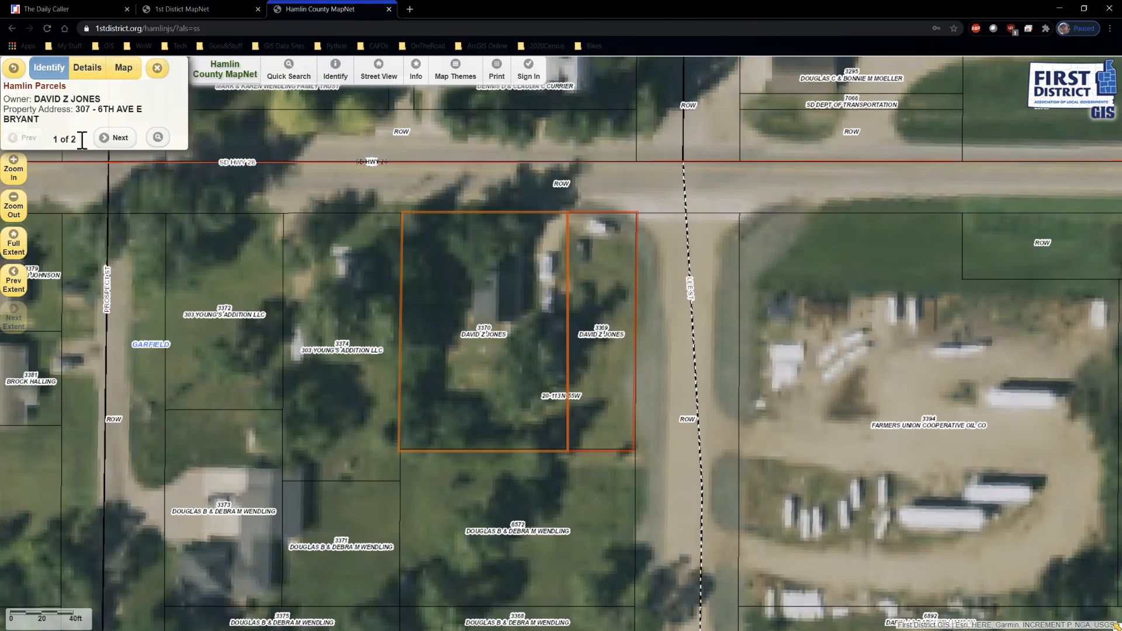
click(158, 137)
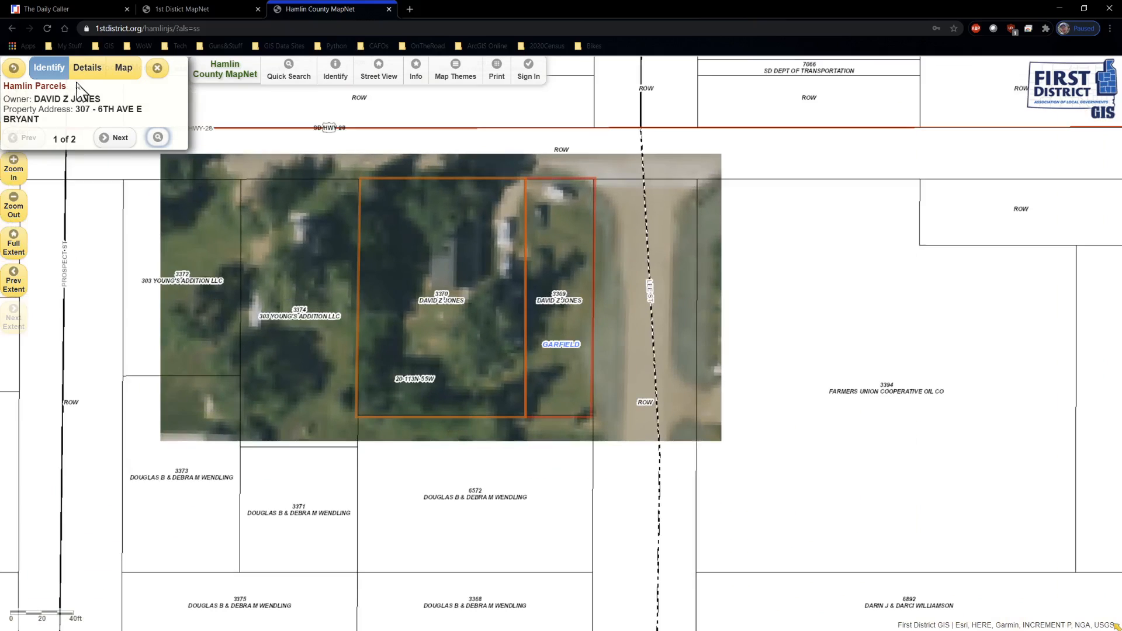
Review the identified parcel's full details and open its Property Report.
click(87, 69)
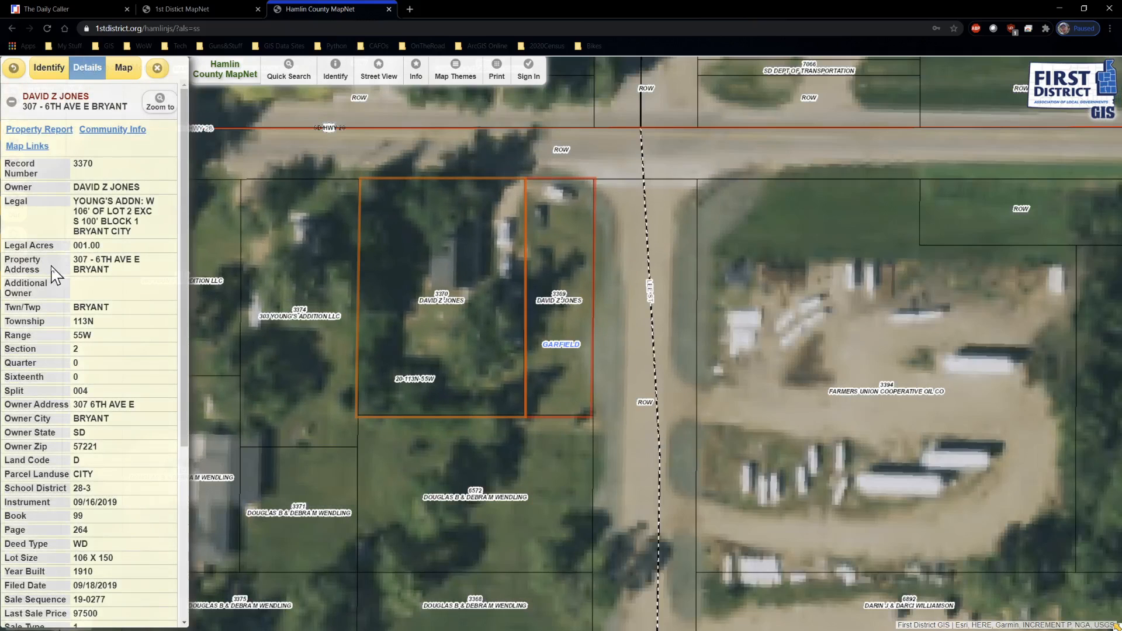
scroll(121, 322, down, 5)
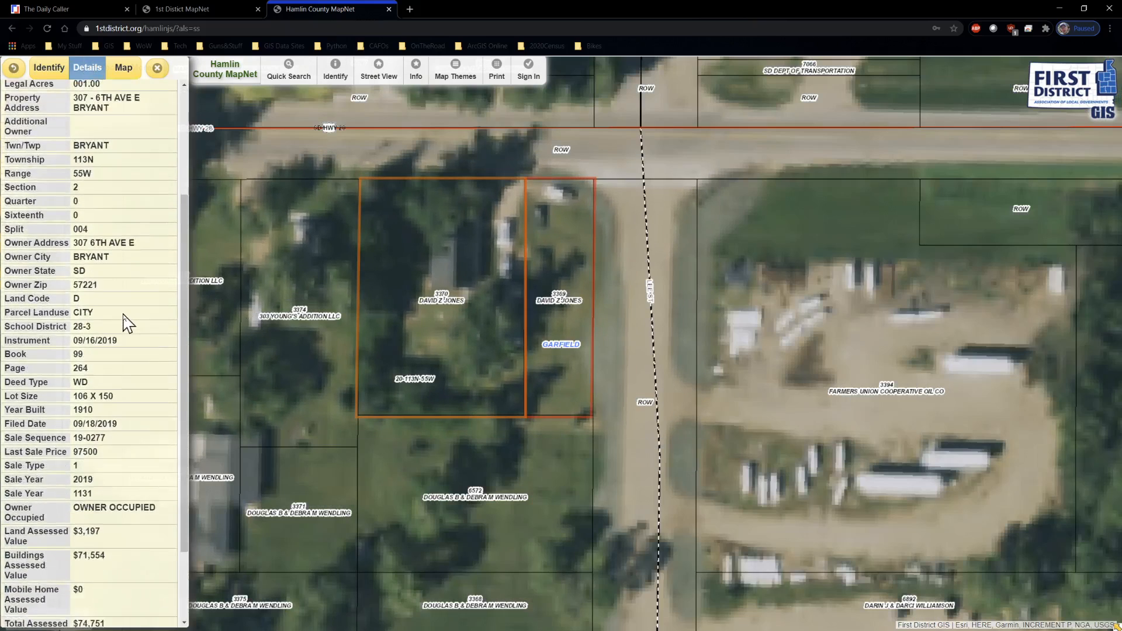
scroll(124, 322, up, 5)
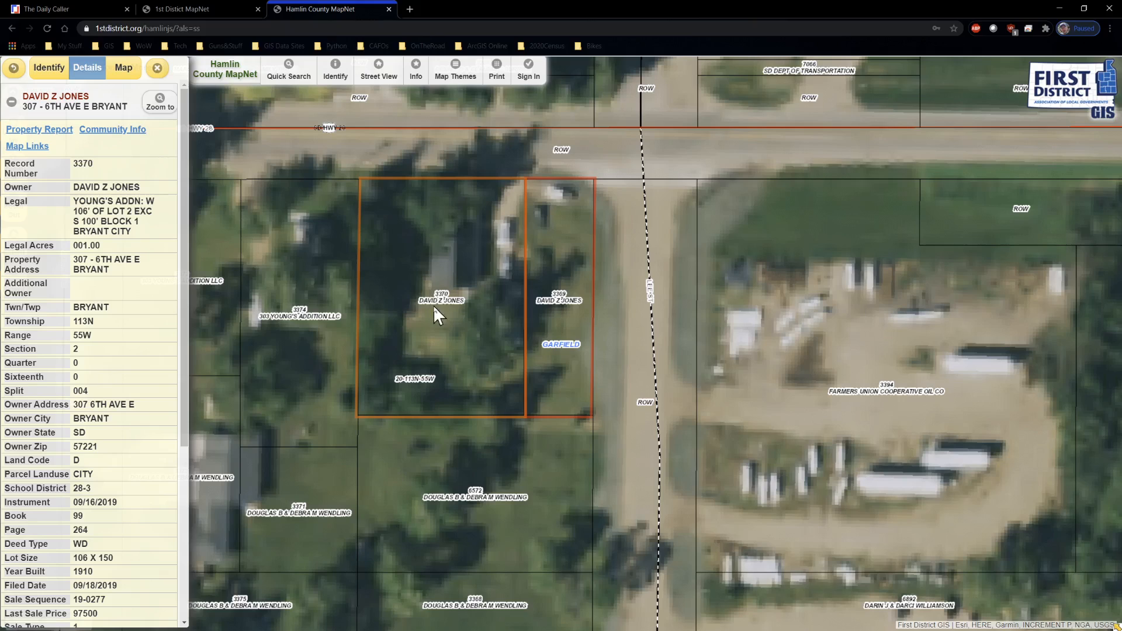
click(38, 129)
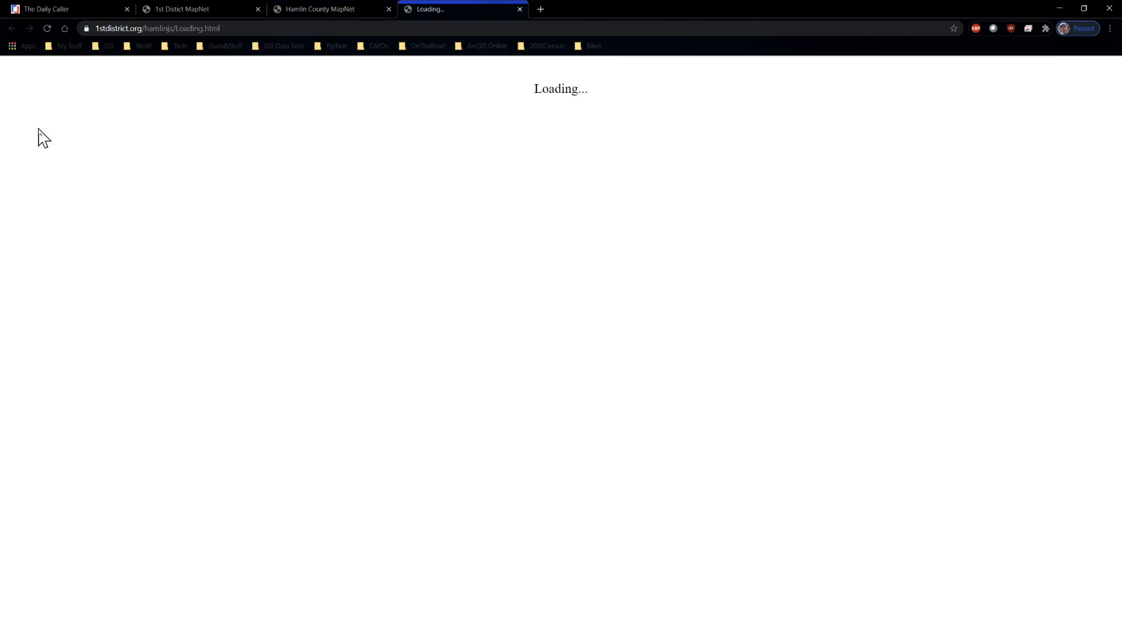
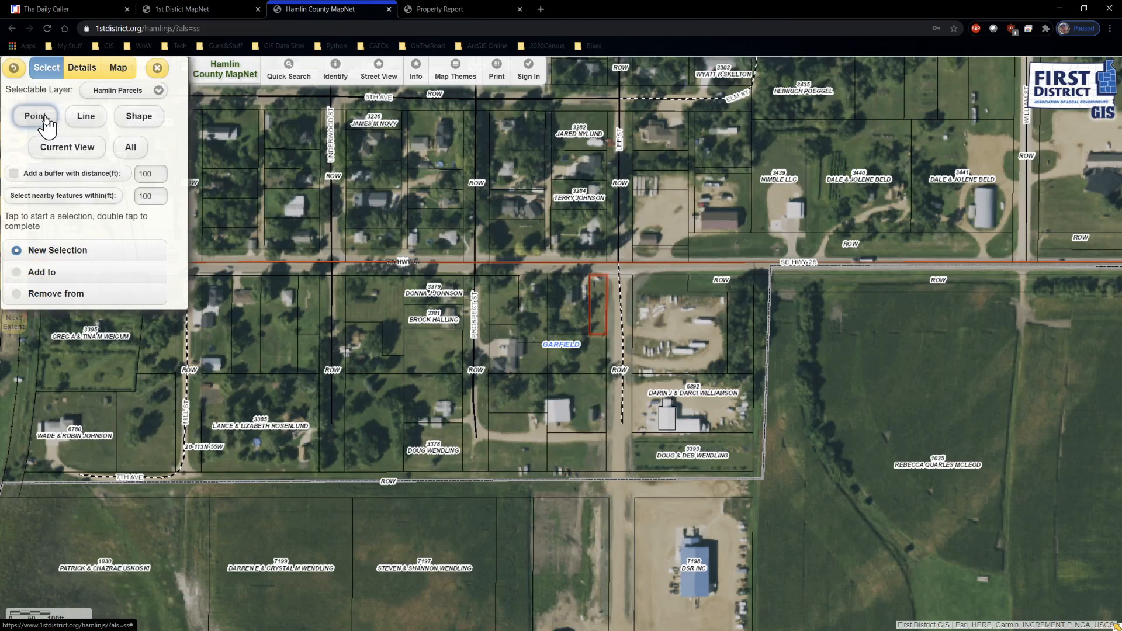
Enable a 500 ft selection buffer, set the nearby-features distance to 500 ft, and select Hamlin Parcels around a point just south of the highway.
click(14, 174)
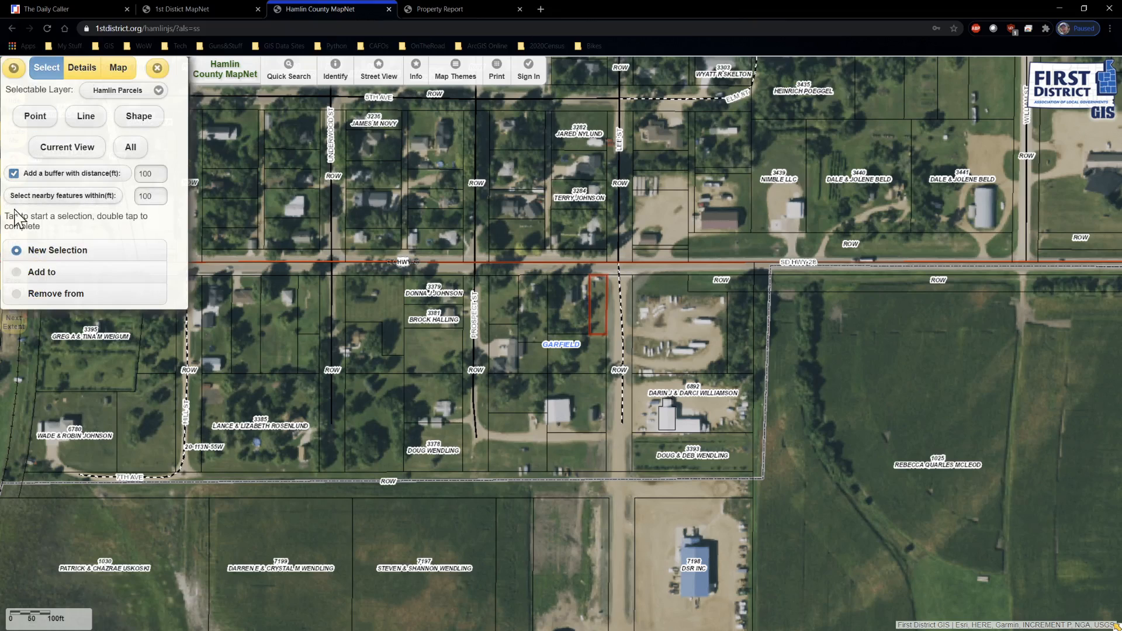
double_click(148, 174)
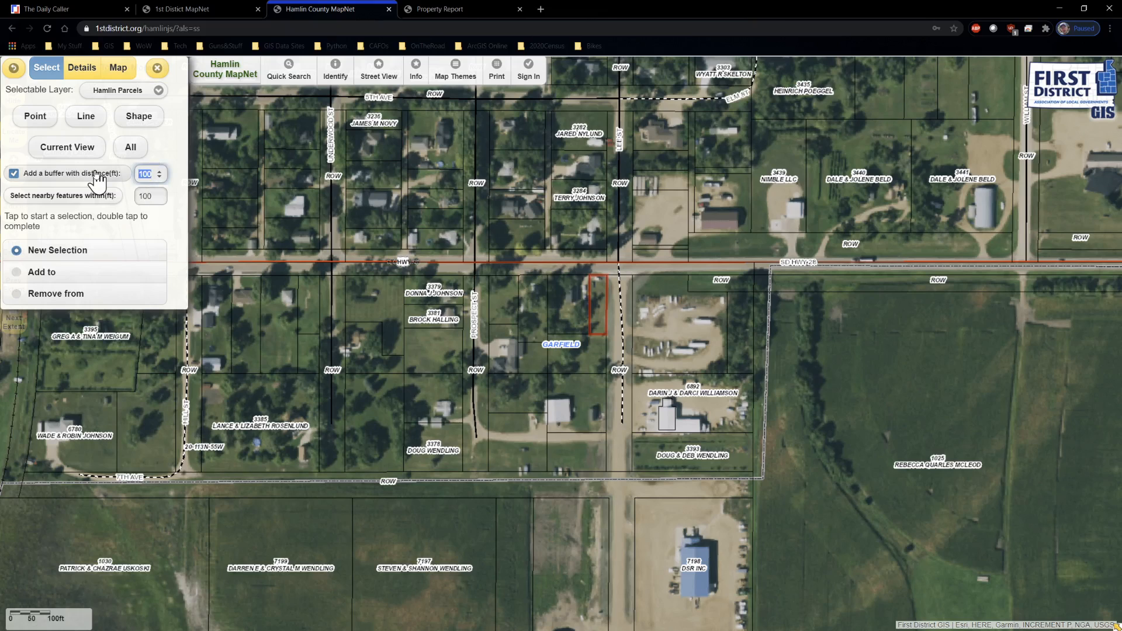
text(500)
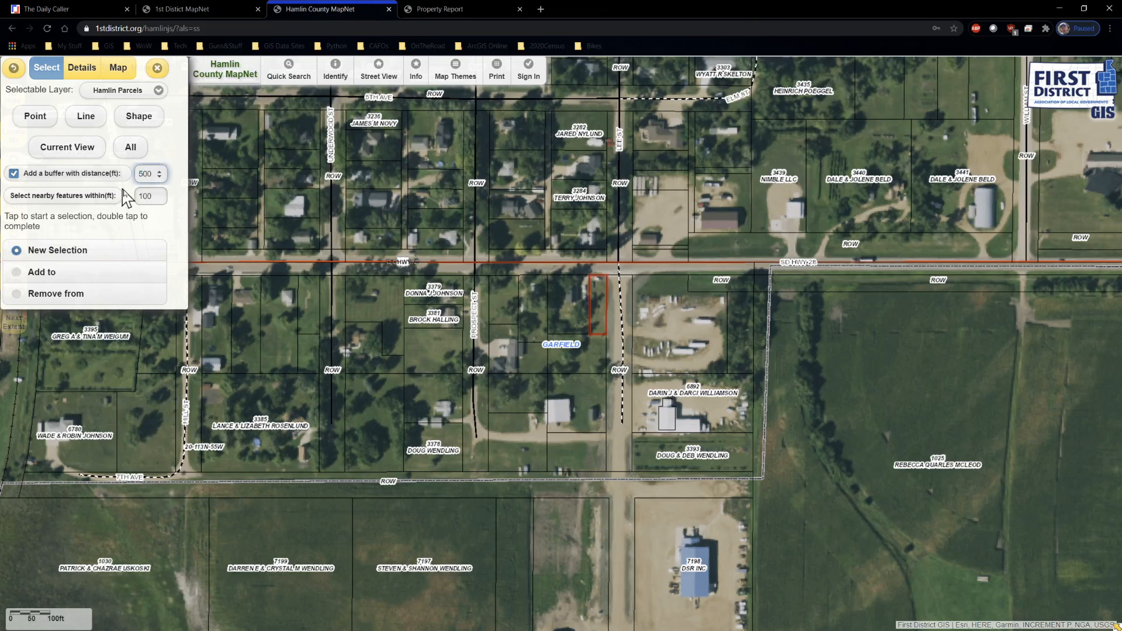
double_click(153, 196)
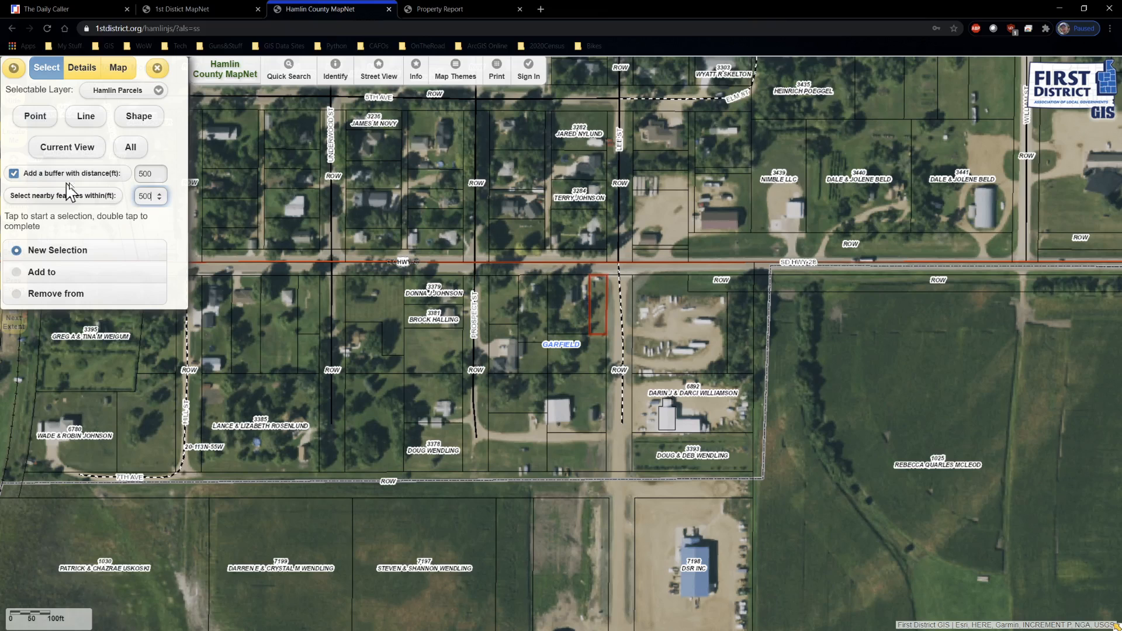
click(438, 300)
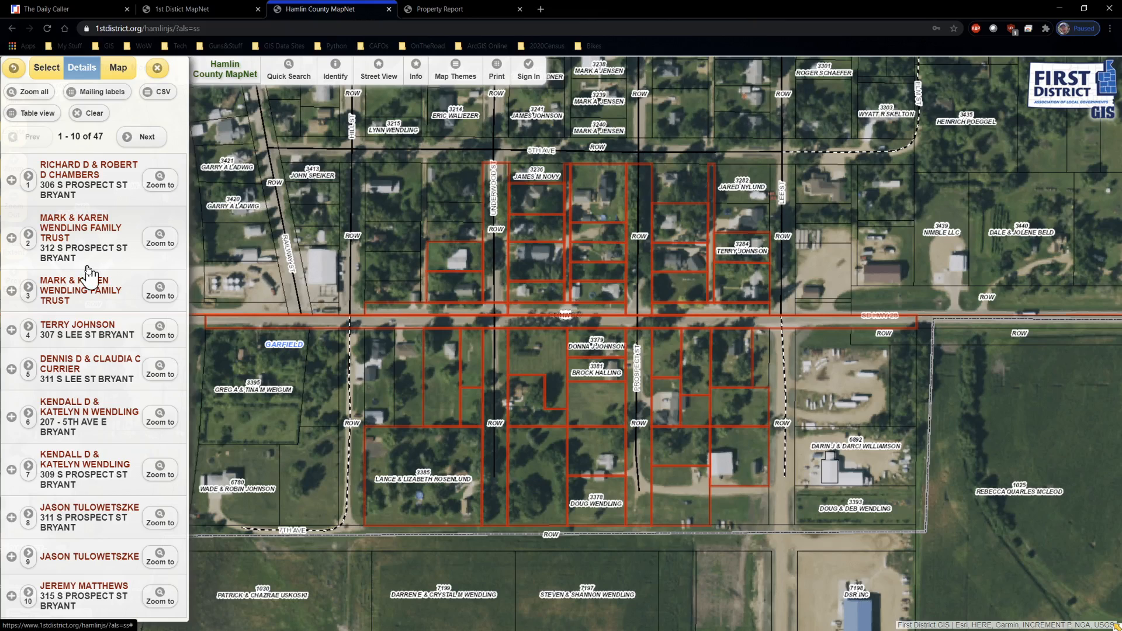
Open the selected parcels in Table View and look through their records.
click(37, 113)
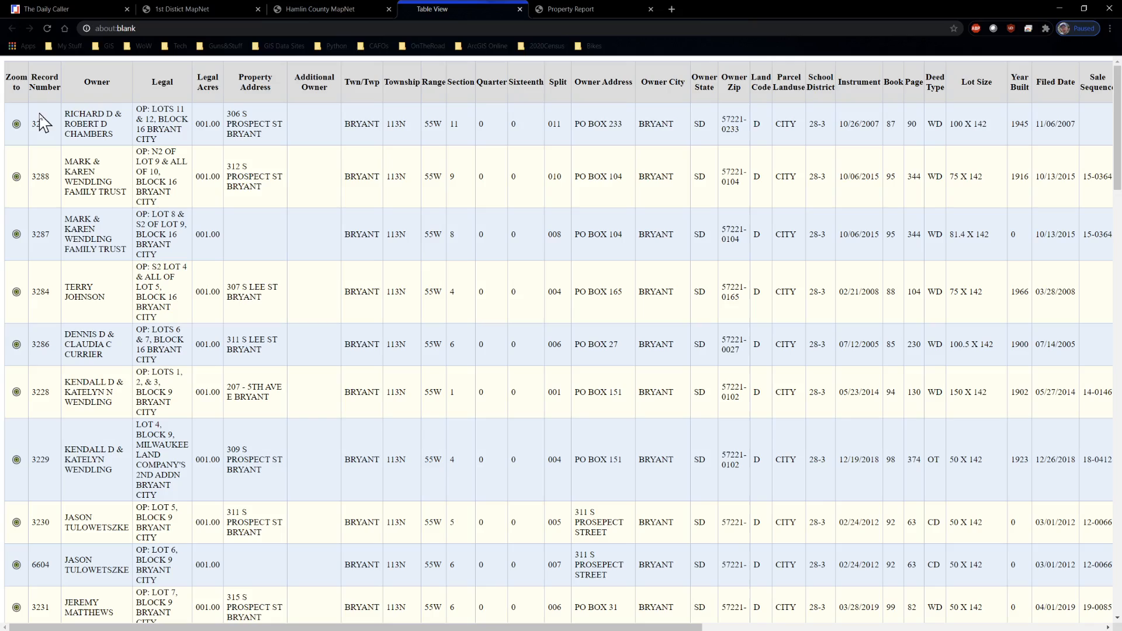
scroll(678, 292, down, 3)
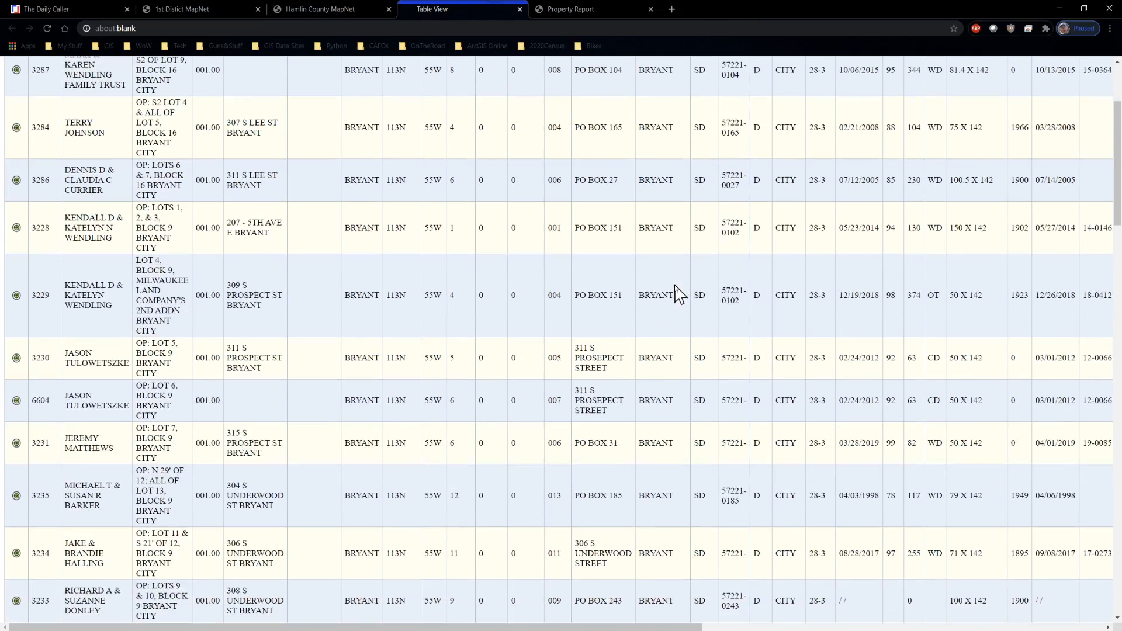
scroll(424, 395, down, 5)
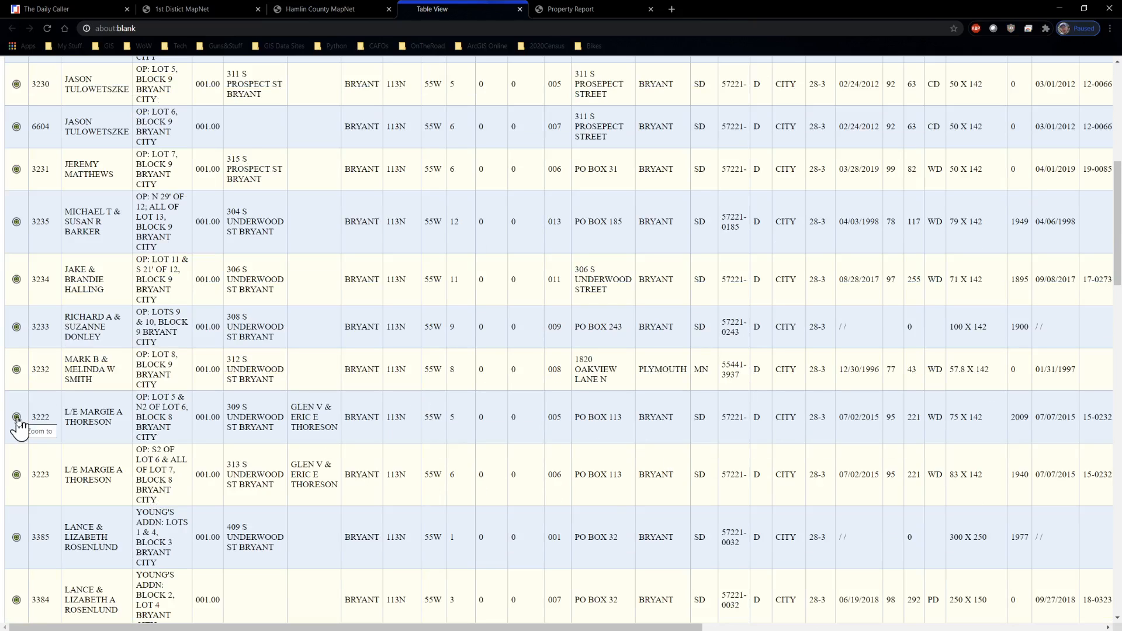
Zoom to the parcel on Lot 5 and N2 of Lot 6, Block 8 from the table and view it among its neighbors on the map.
click(18, 419)
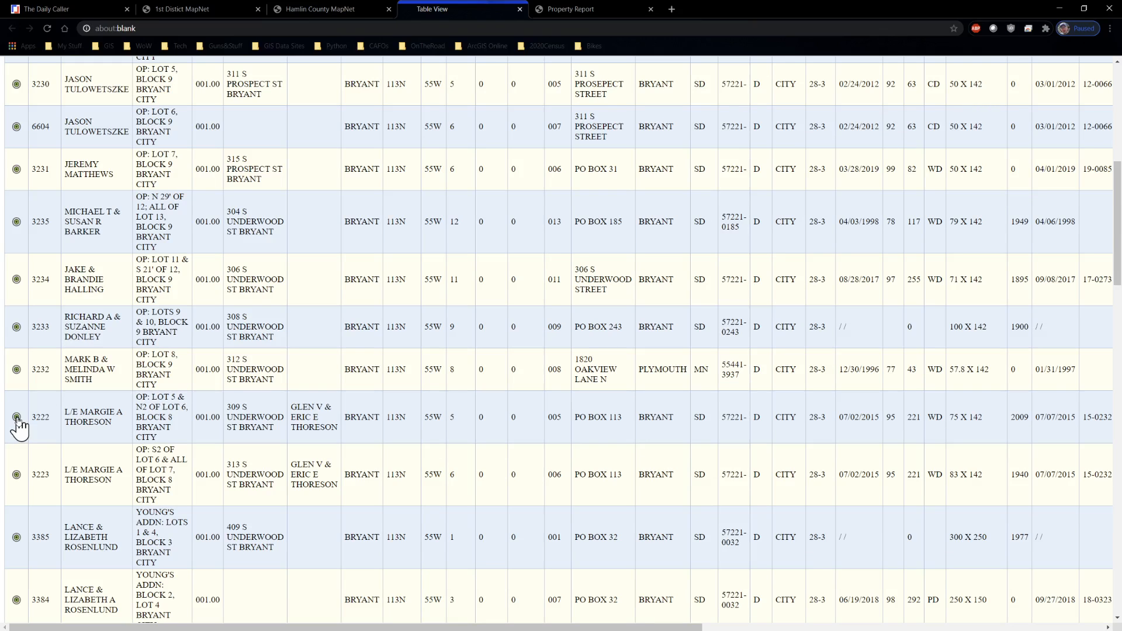
click(331, 12)
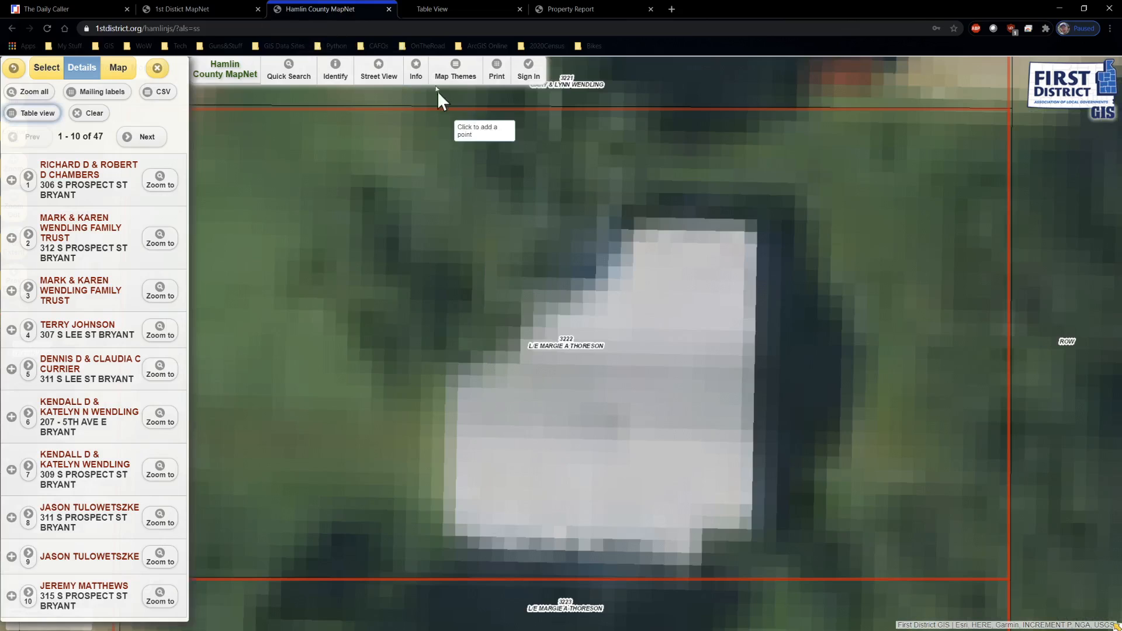
click(440, 10)
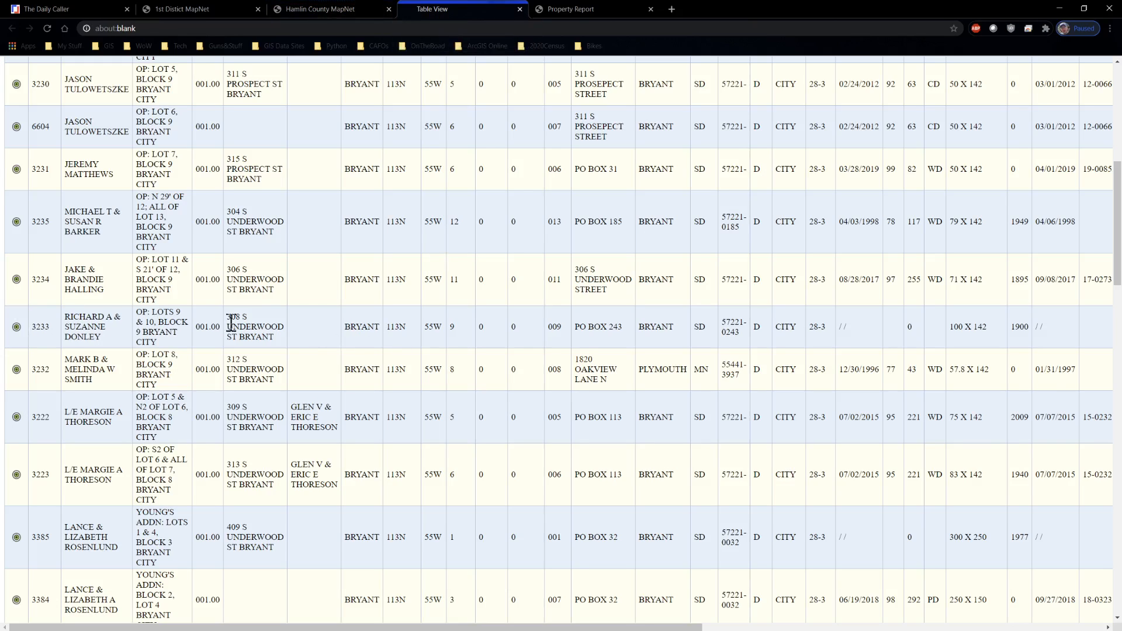
click(329, 6)
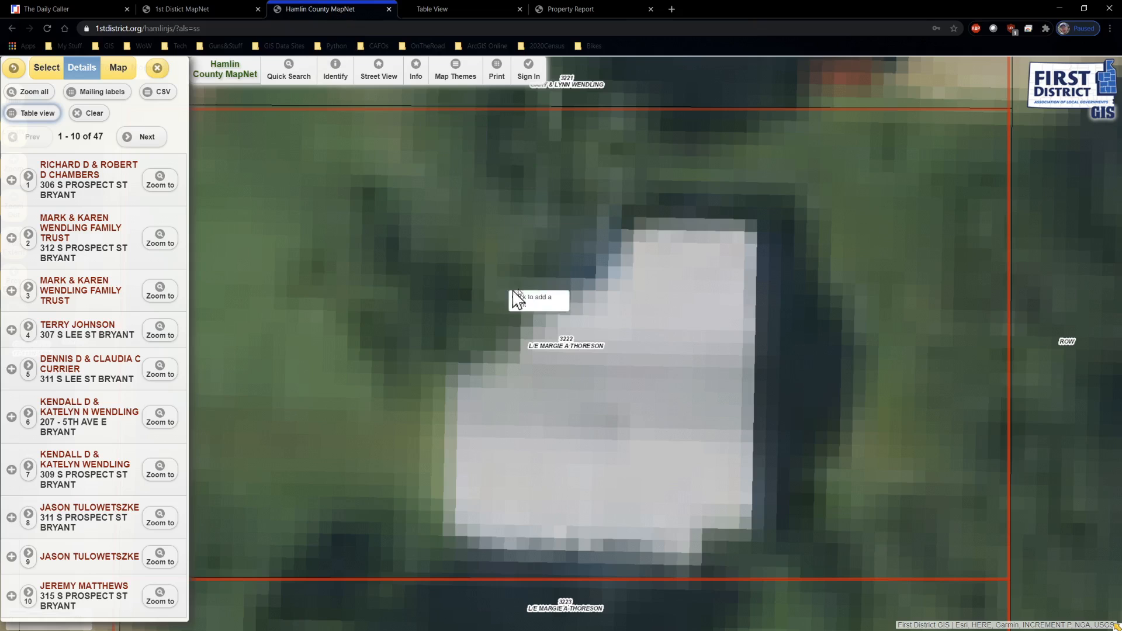
scroll(543, 303, down, 3)
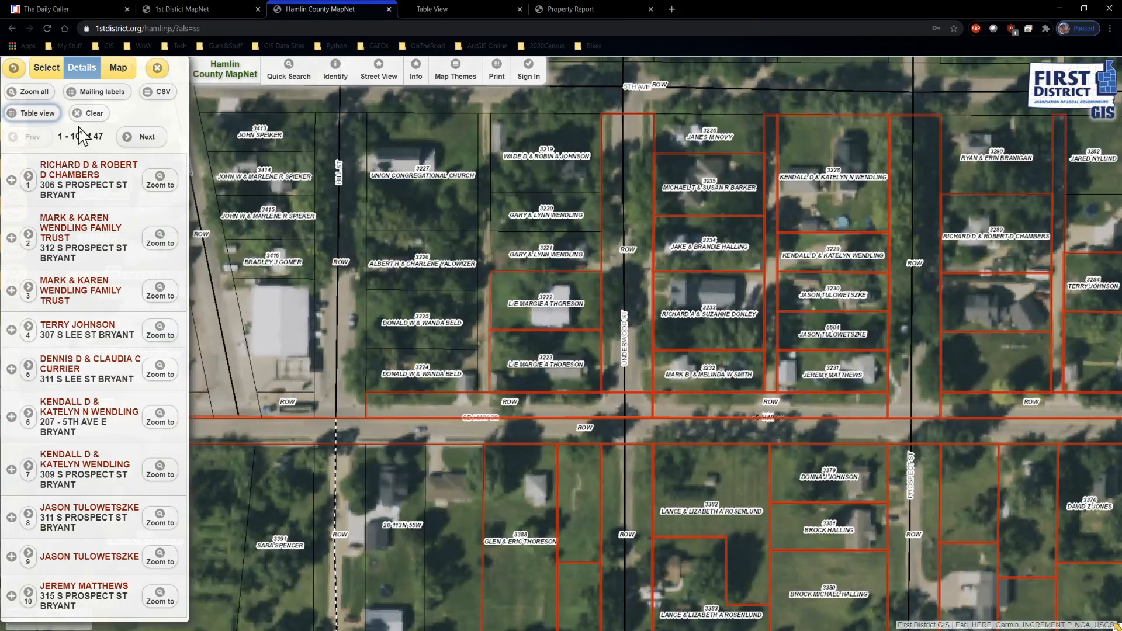
Export the selected parcels to CSV, open Hamlin Parcels.csv in Excel and look through its rows.
click(152, 97)
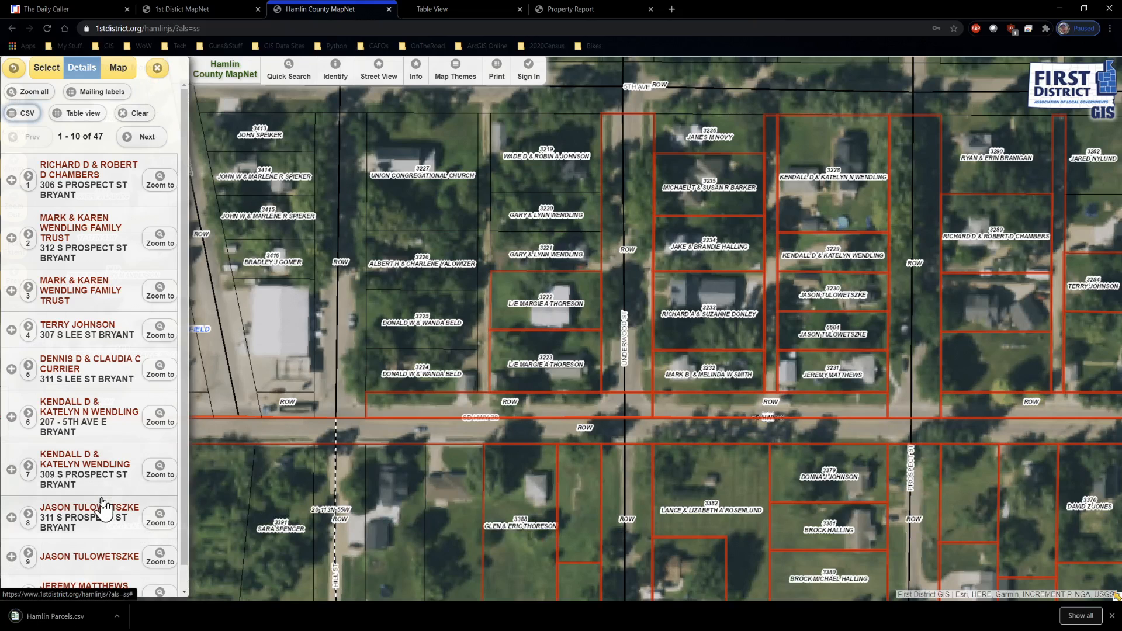
click(36, 621)
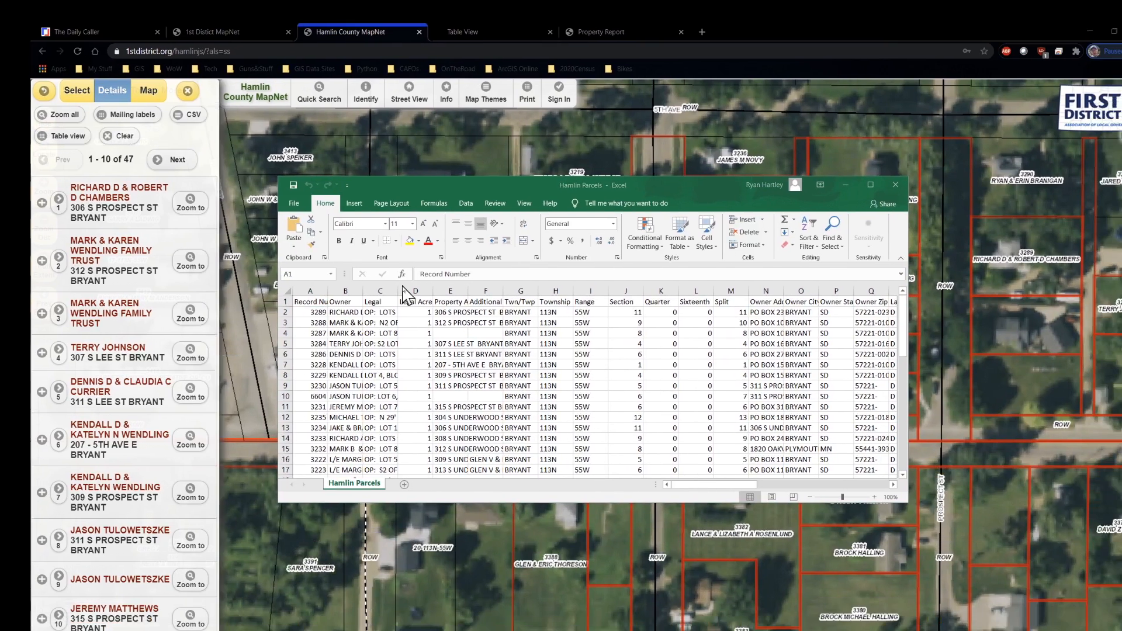
scroll(421, 383, down, 3)
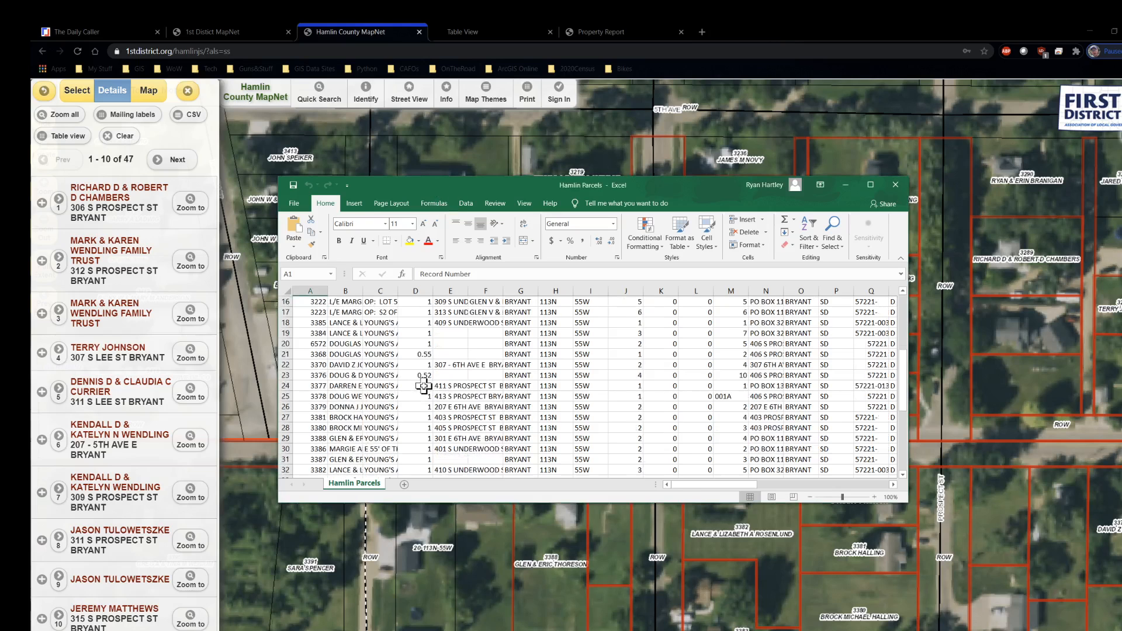
Close the exported spreadsheet, generate Avery 5160 mailing labels for the selected parcels, and close the labels PDF and label-style prompt.
scroll(422, 380, up, 3)
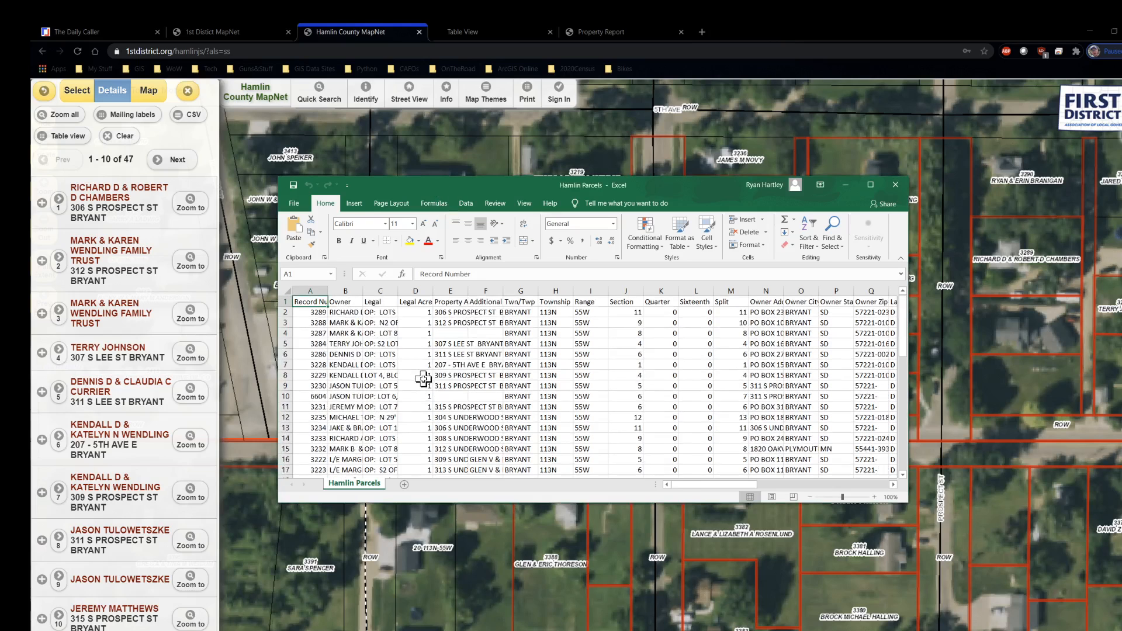
click(896, 185)
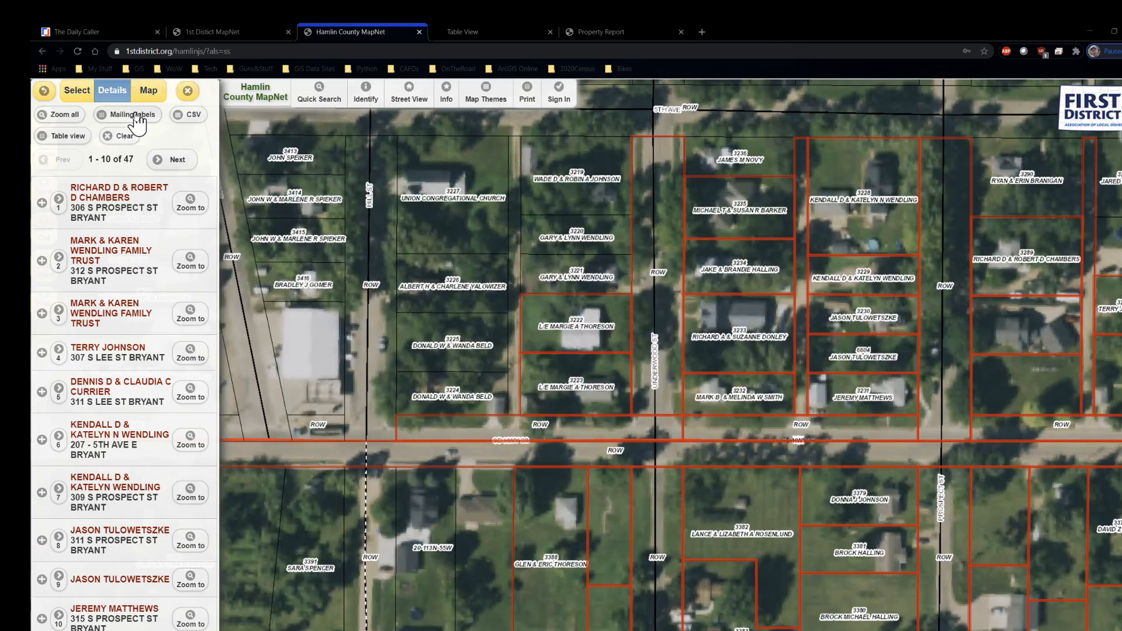
click(134, 114)
click(558, 369)
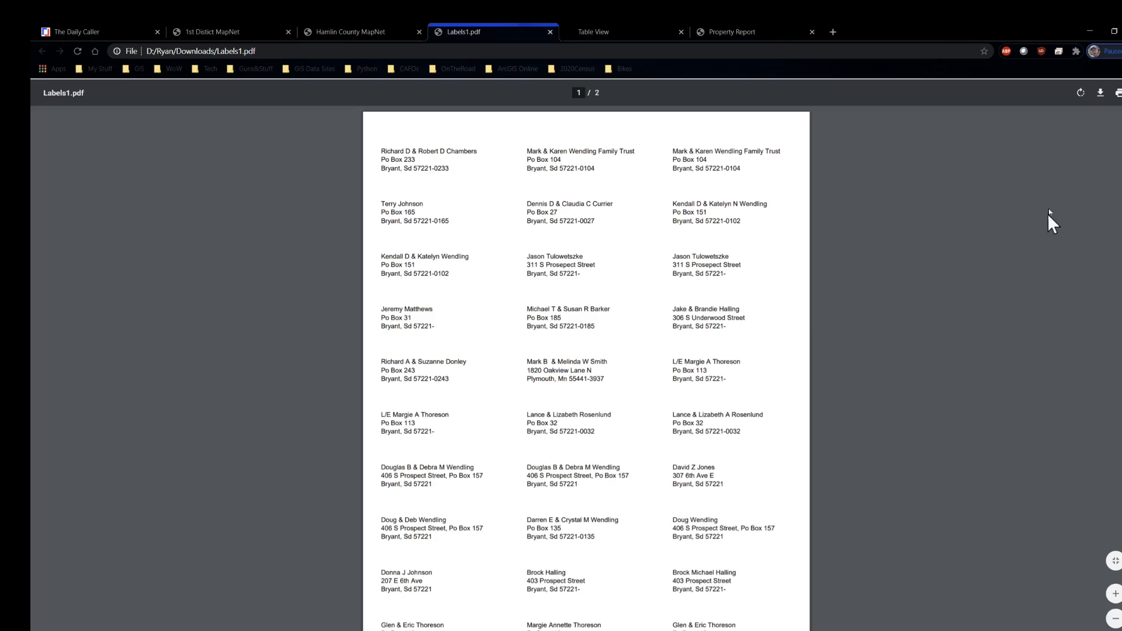
click(550, 33)
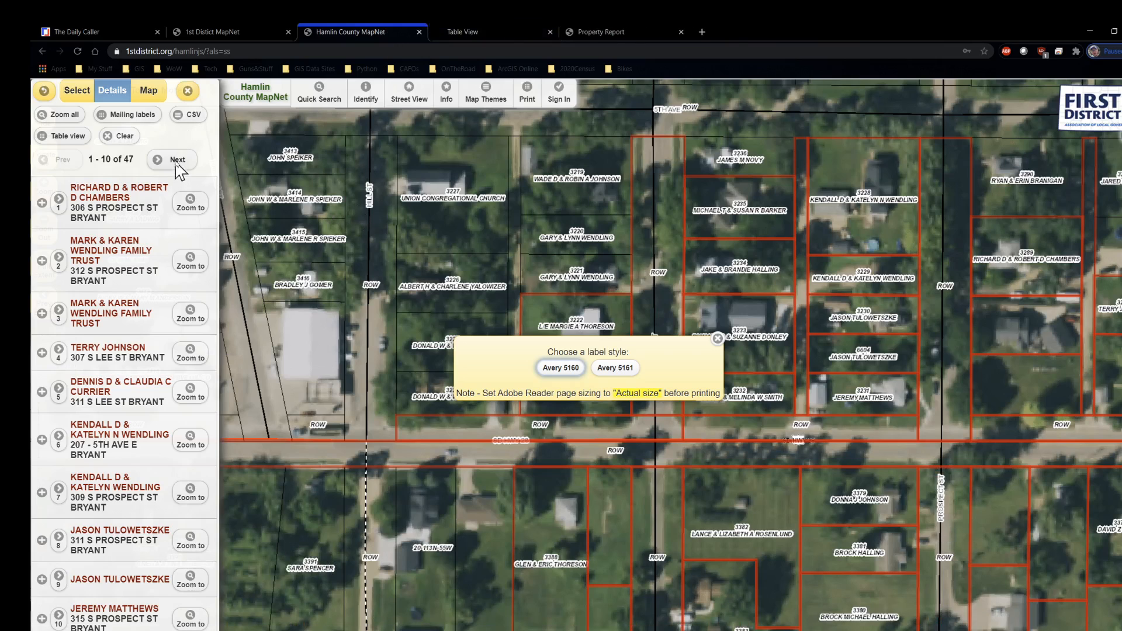
click(125, 140)
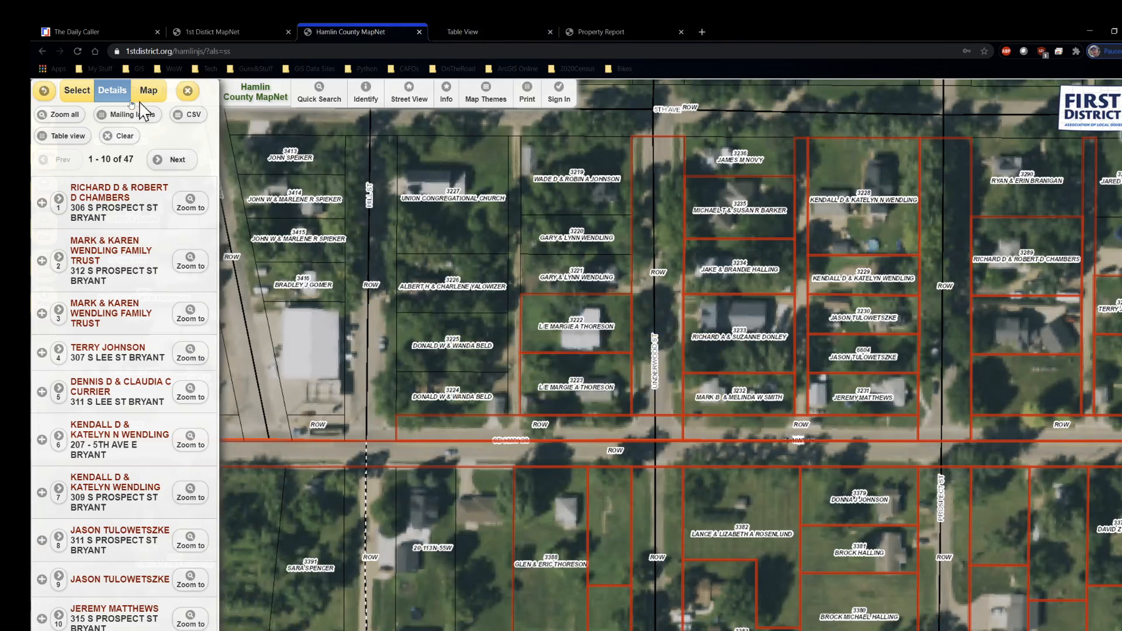
Make a new point selection of Hamlin Parcels with the 500 ft buffer, around a spot just west of Hill St north of the highway.
click(77, 90)
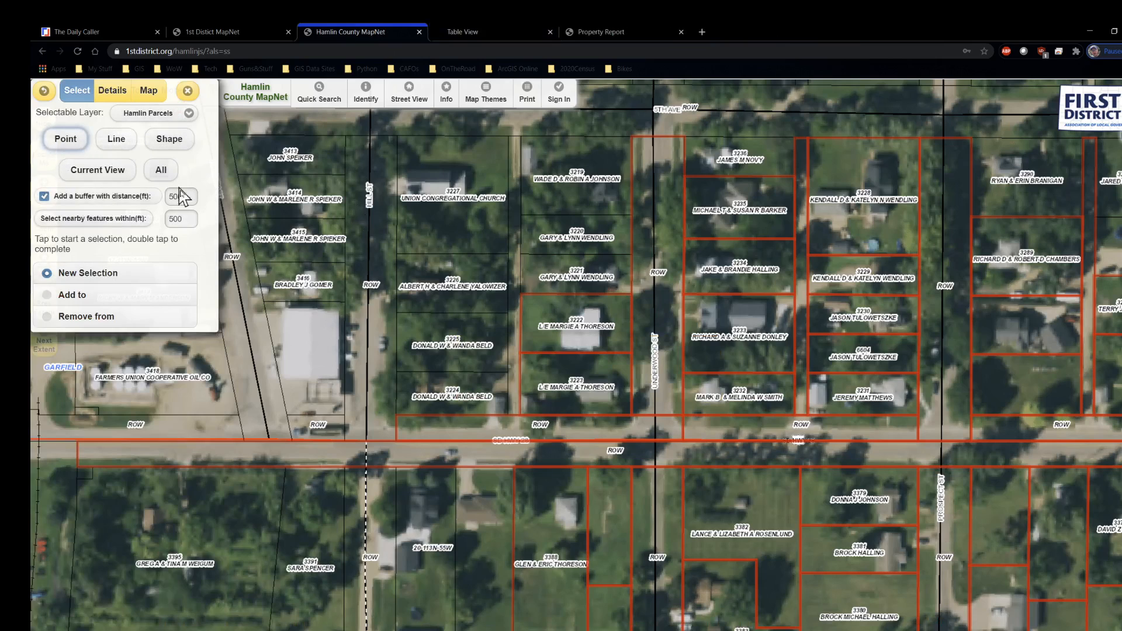
click(351, 383)
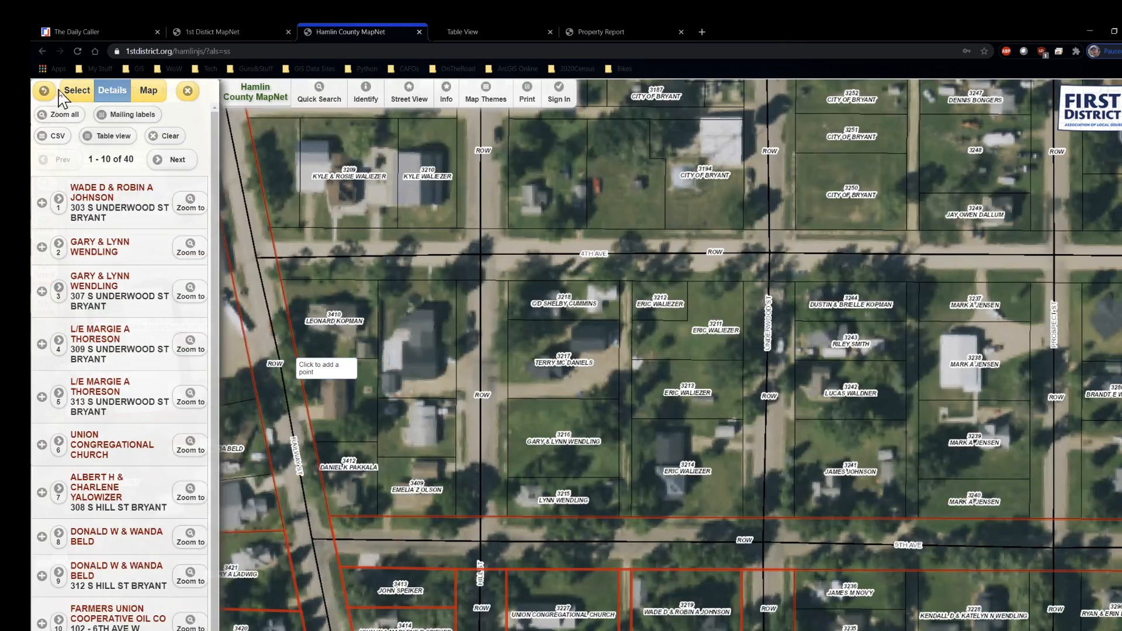
Turn off the buffer and select Hamlin Parcels with a line down the lots just east of Hill St, between 4th Ave and 5th Ave.
click(77, 91)
click(45, 196)
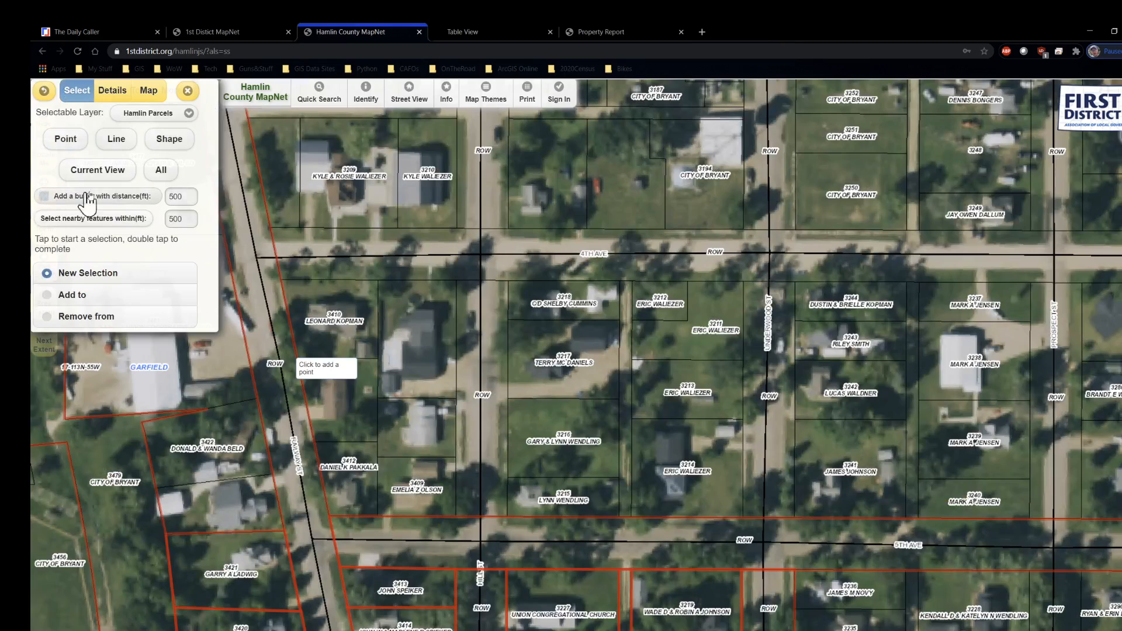
click(116, 141)
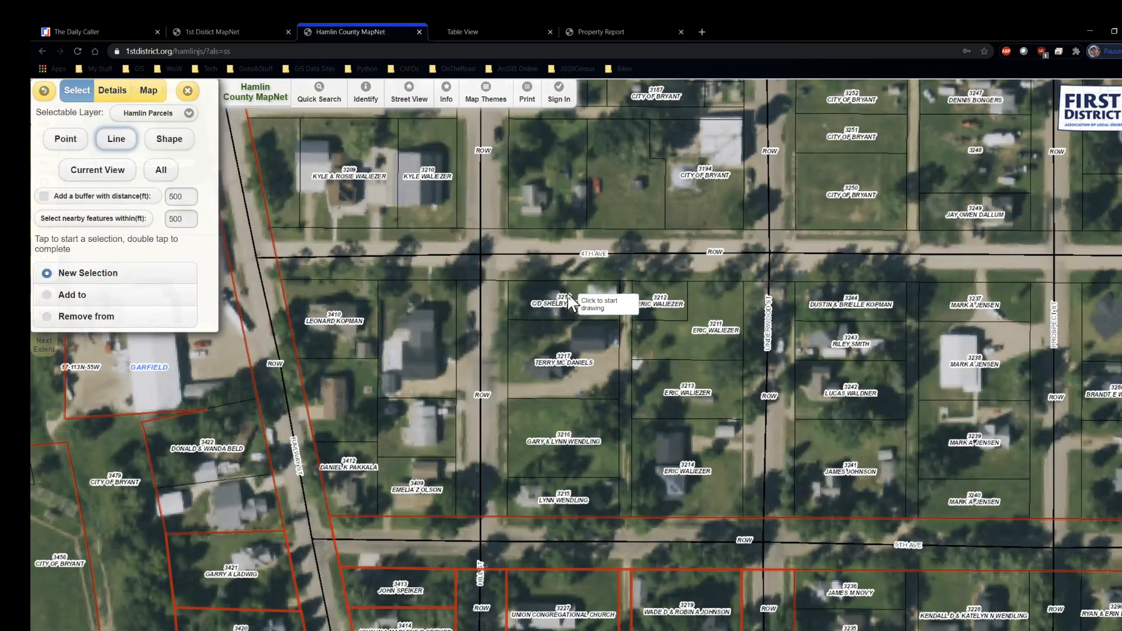
click(548, 308)
double_click(544, 504)
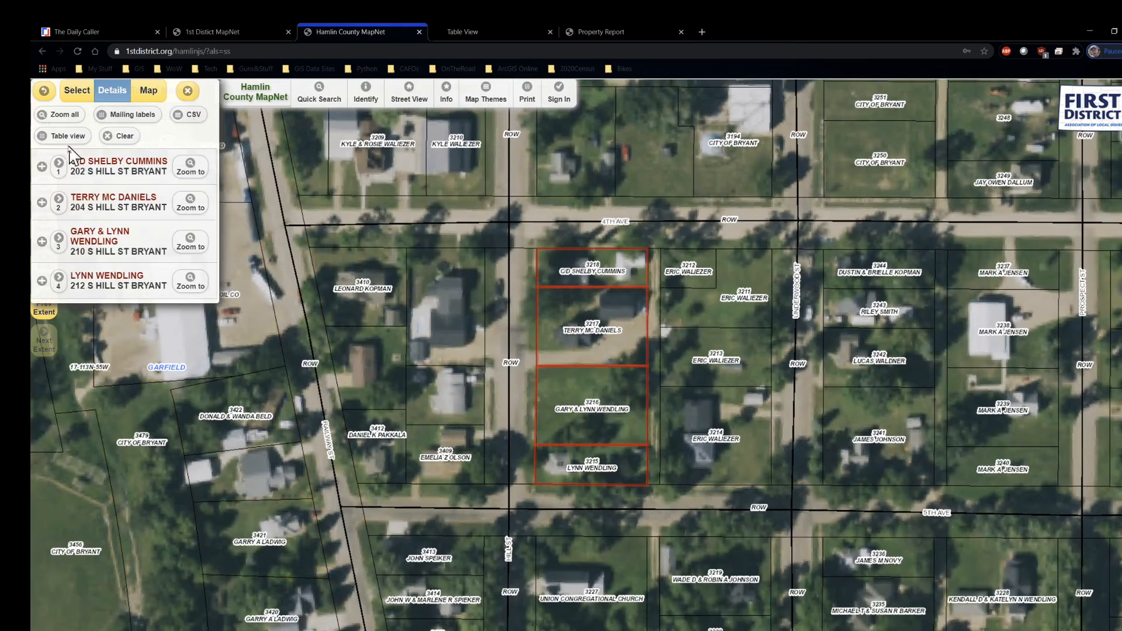
Clear the line selection, select parcels with a polygon over the Hill–Underwood block and the northern lots east of Underwood St, and close the selection panel.
click(117, 137)
click(169, 140)
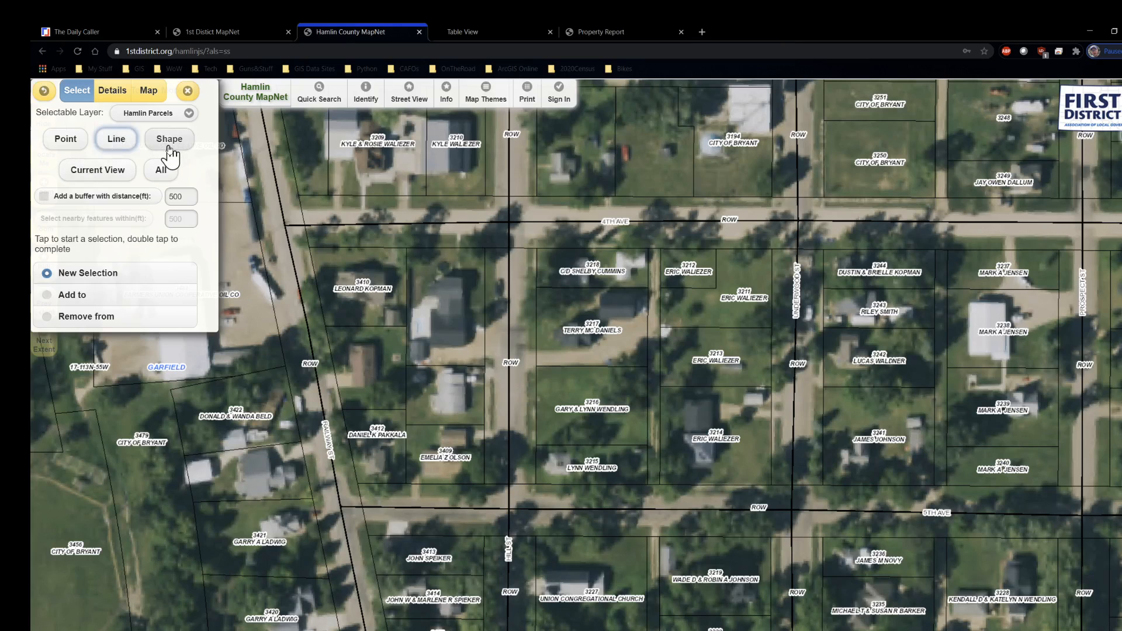
click(517, 232)
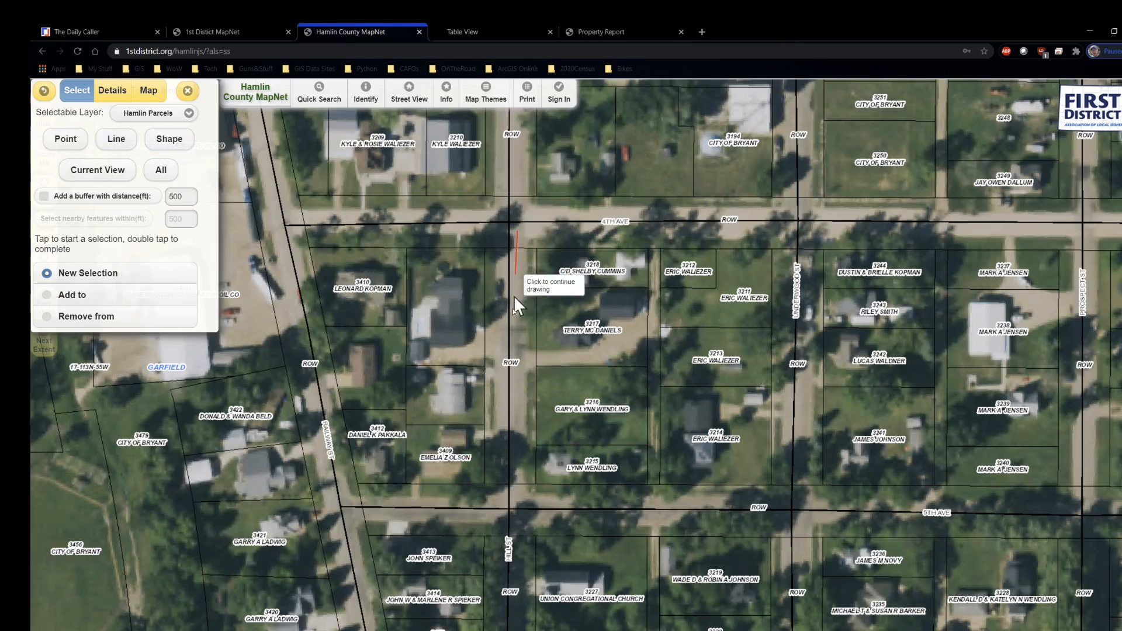
click(524, 507)
click(793, 504)
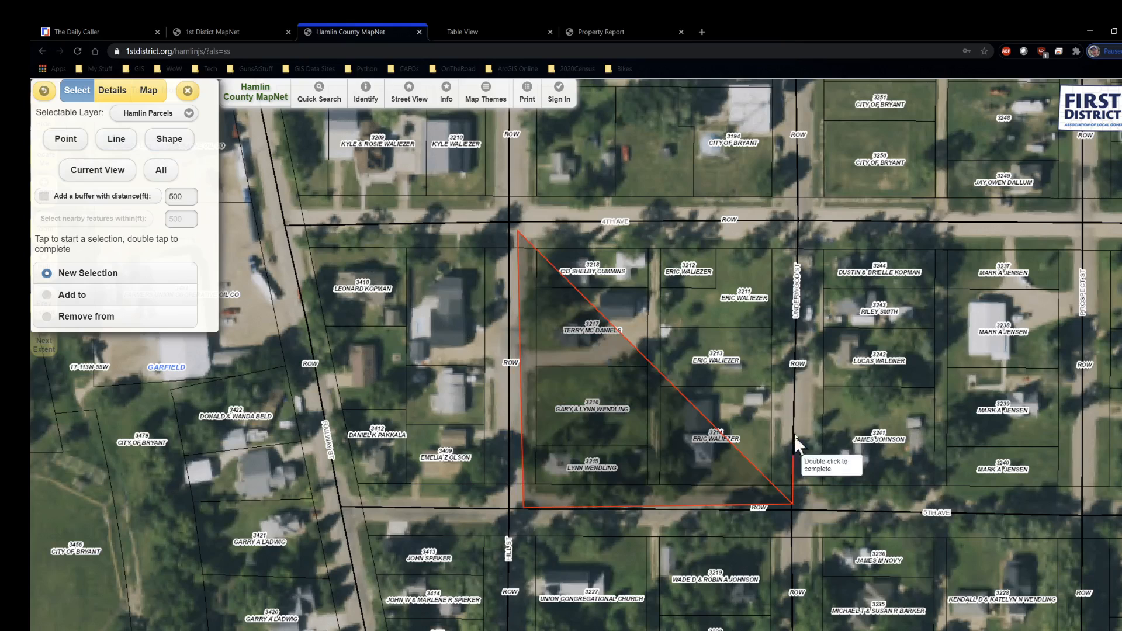
click(795, 356)
click(926, 352)
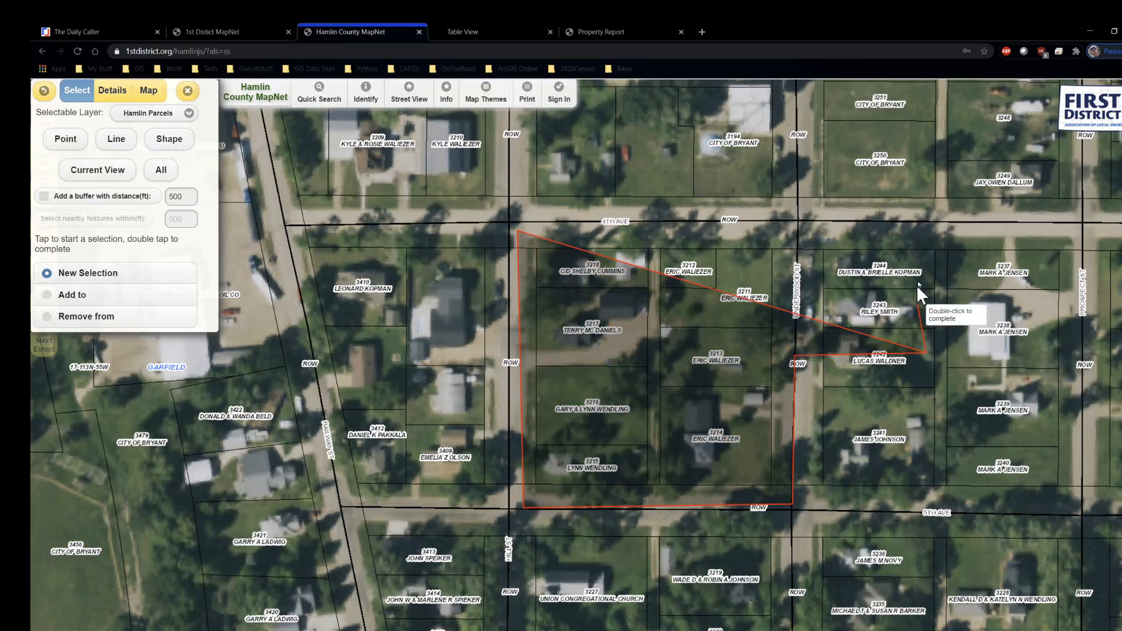
double_click(919, 234)
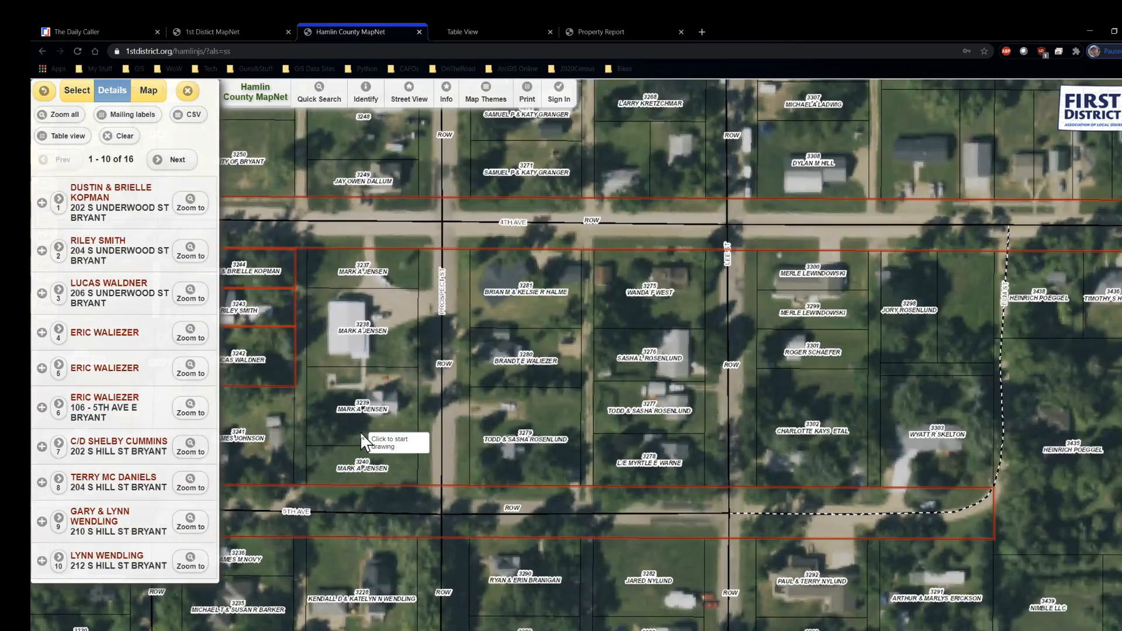
scroll(360, 432, down, 1)
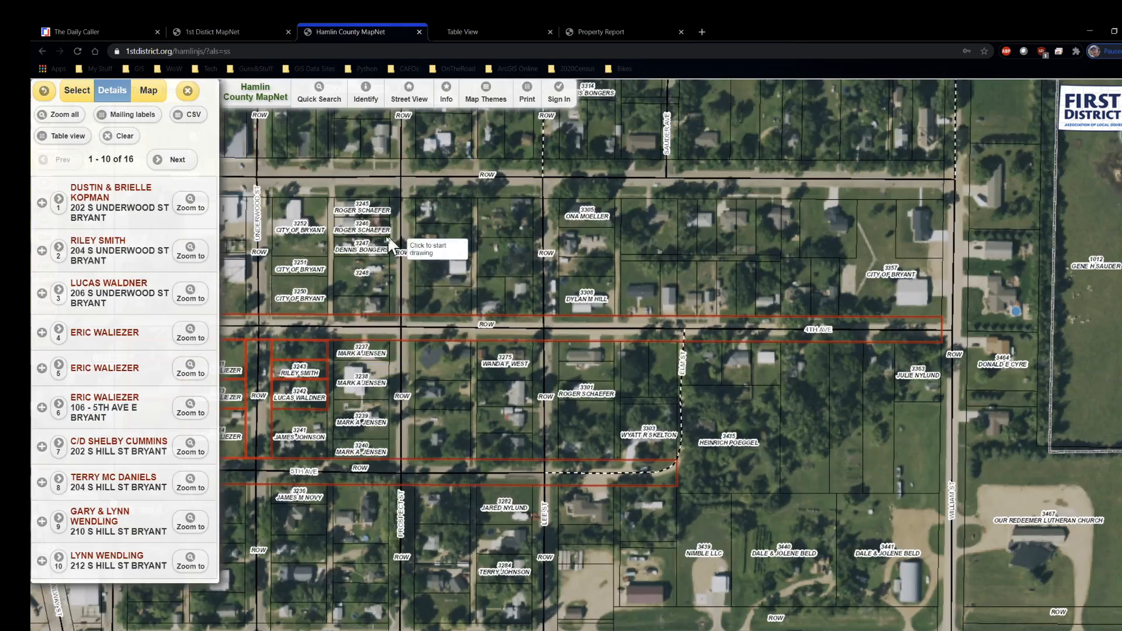
drag(397, 293, 756, 285)
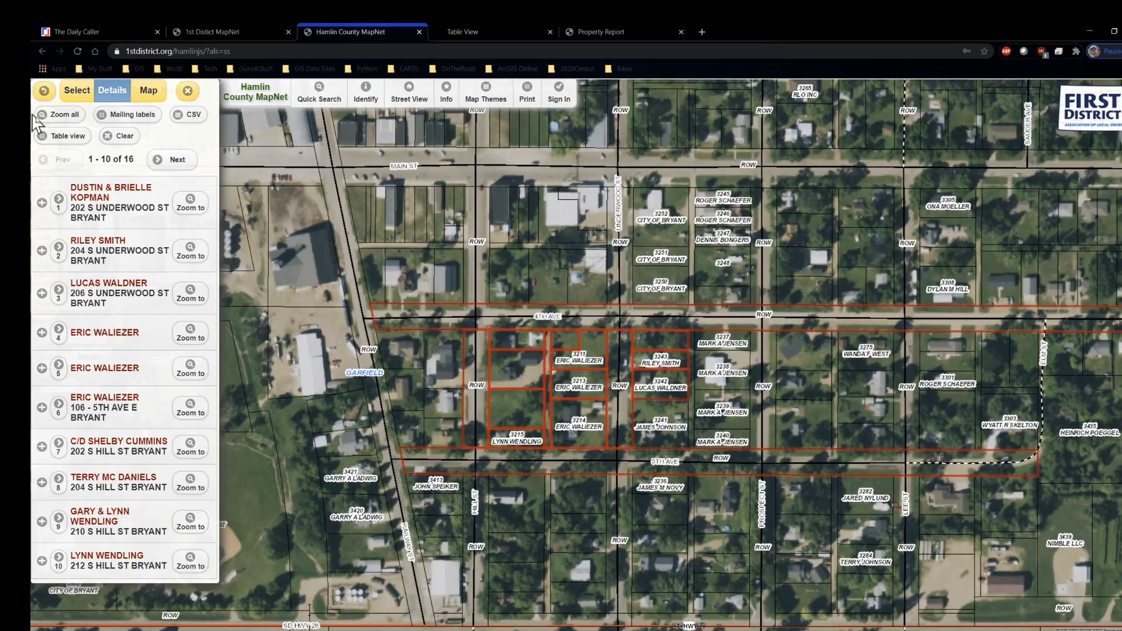
click(185, 93)
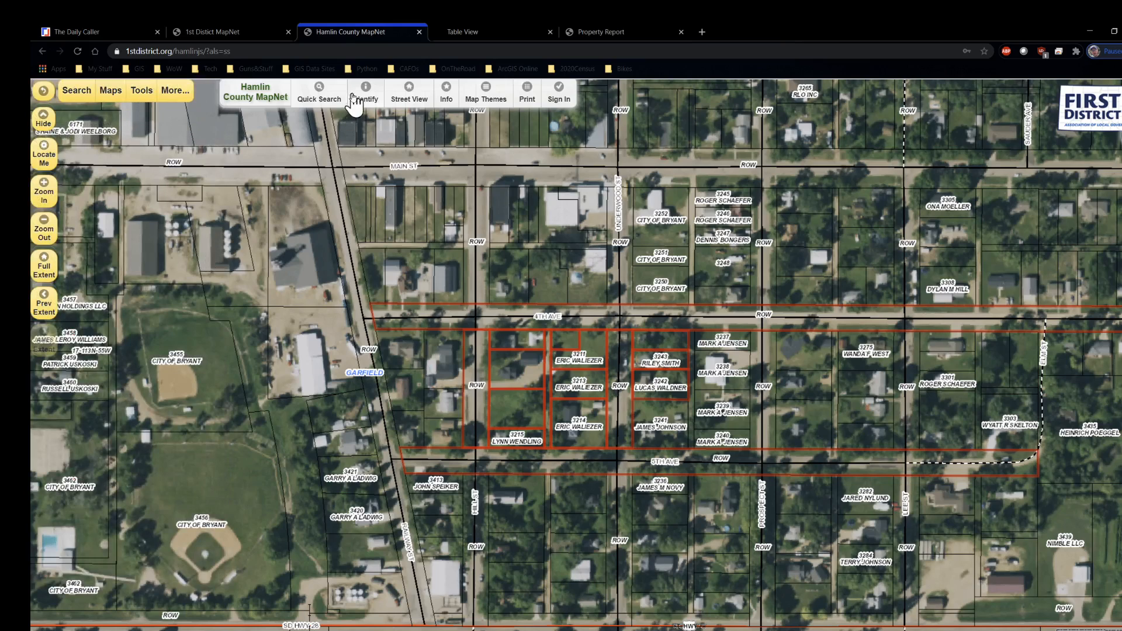
Open Advanced Search for Hamlin Parcels and set the search field to Twn/Twp.
click(135, 95)
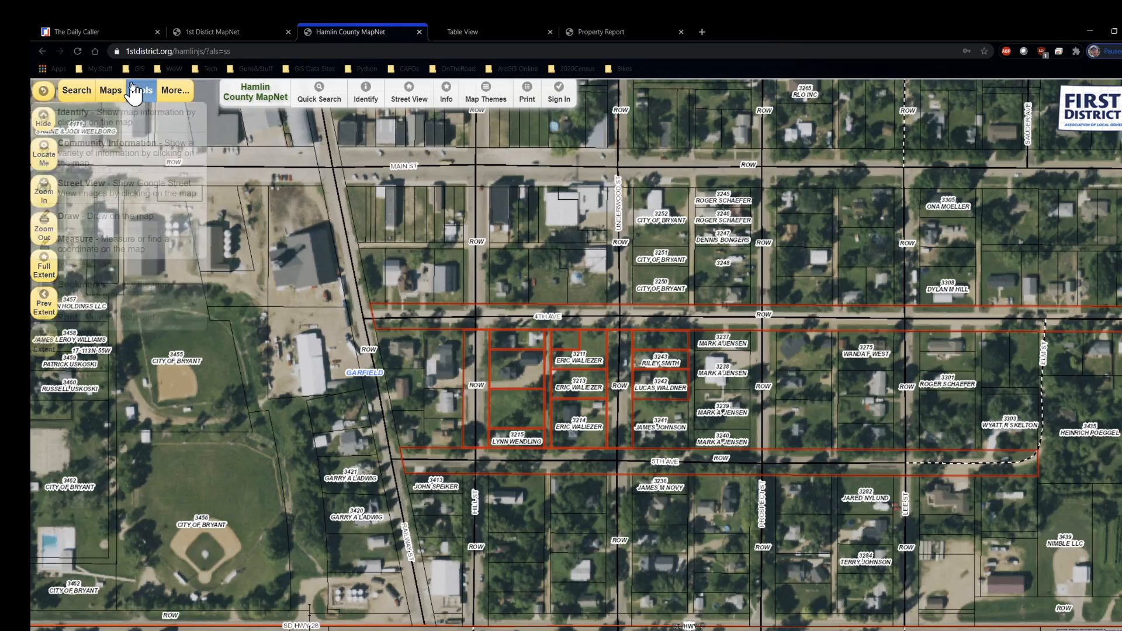
click(142, 94)
mouse_move(75, 93)
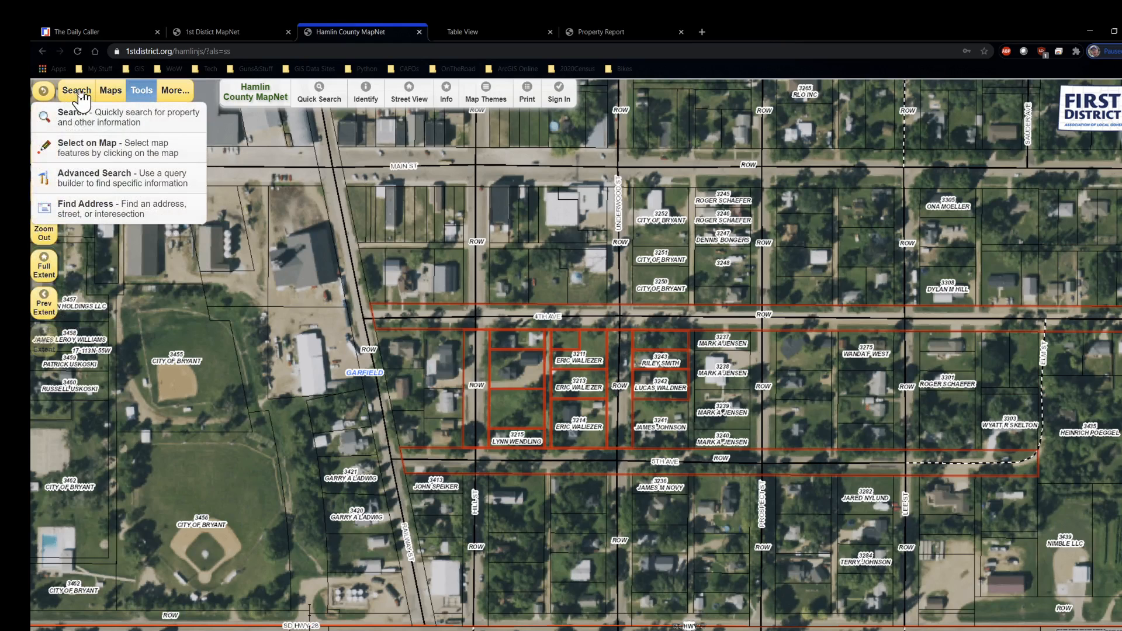
click(80, 187)
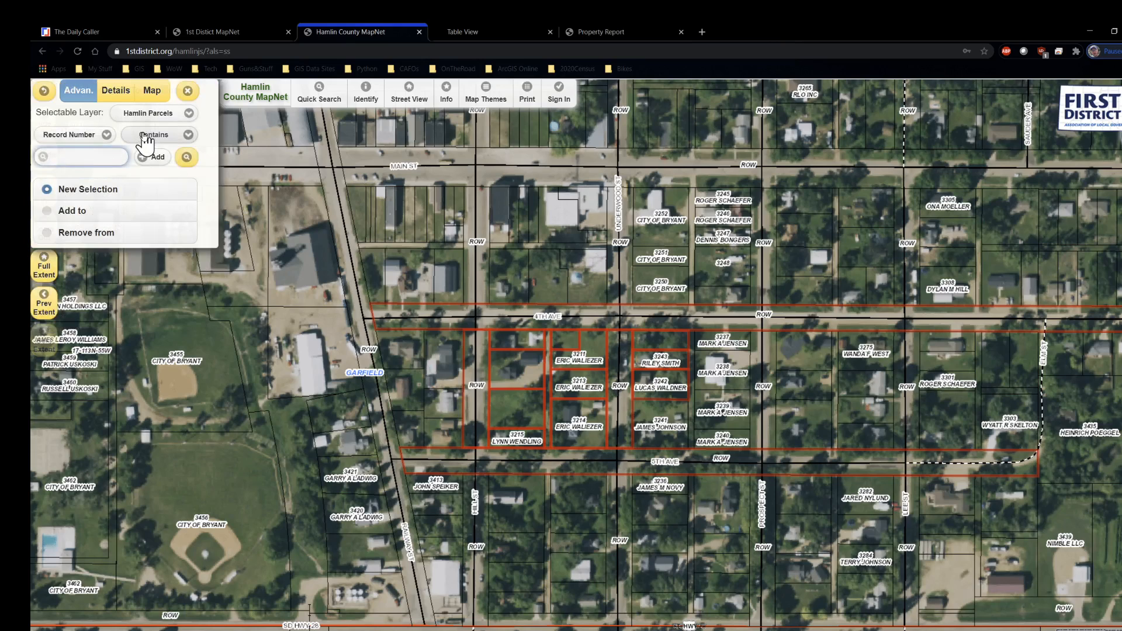
click(113, 156)
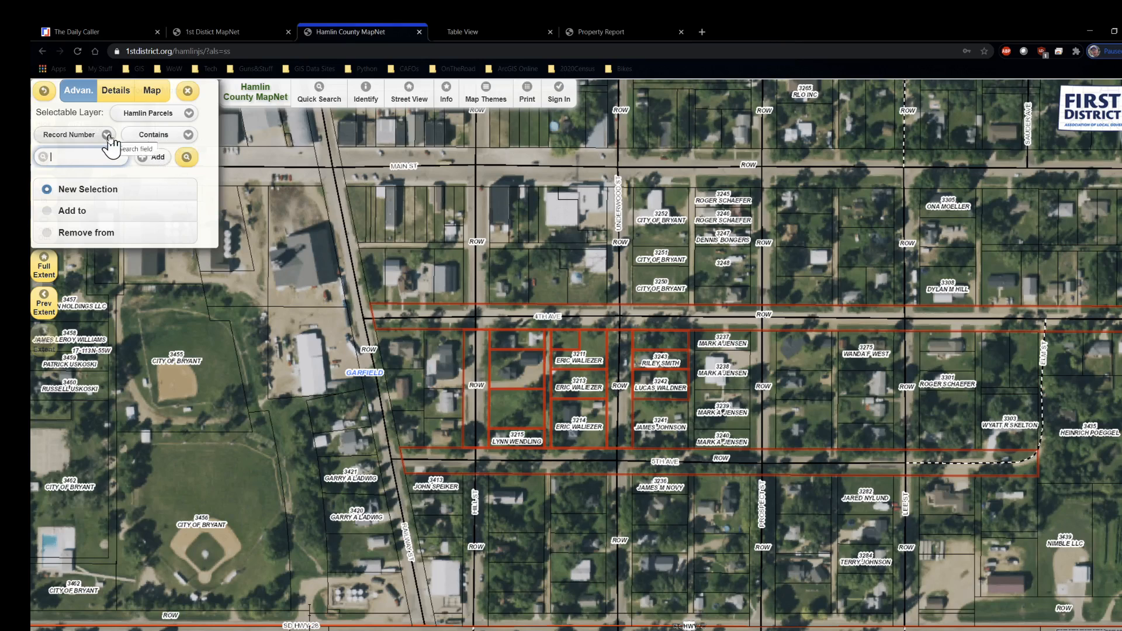
click(109, 137)
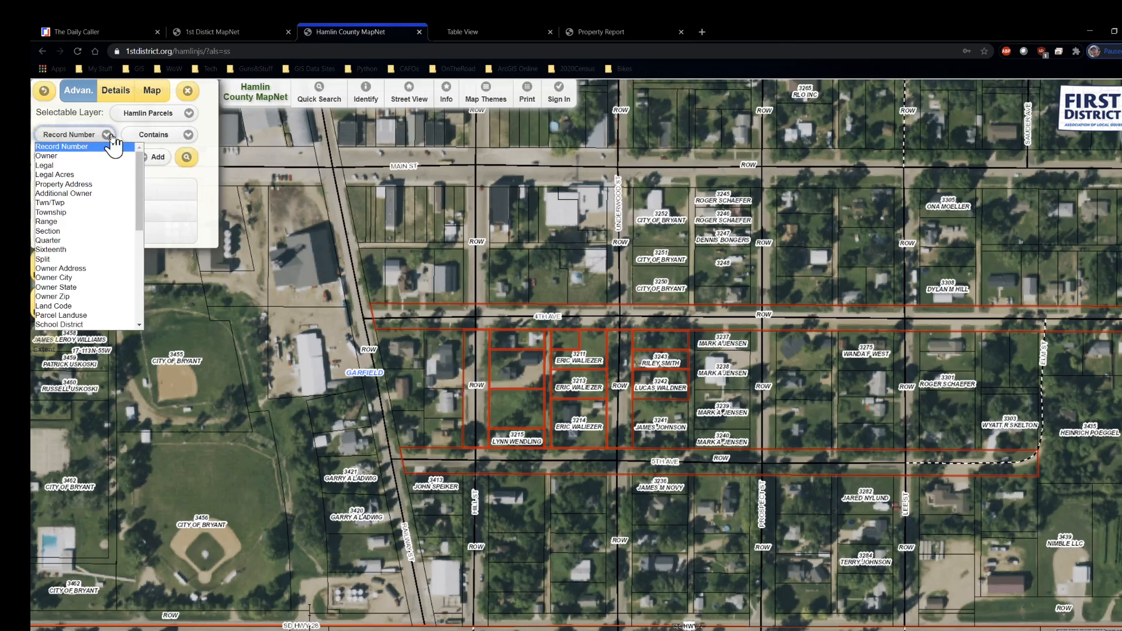
click(95, 203)
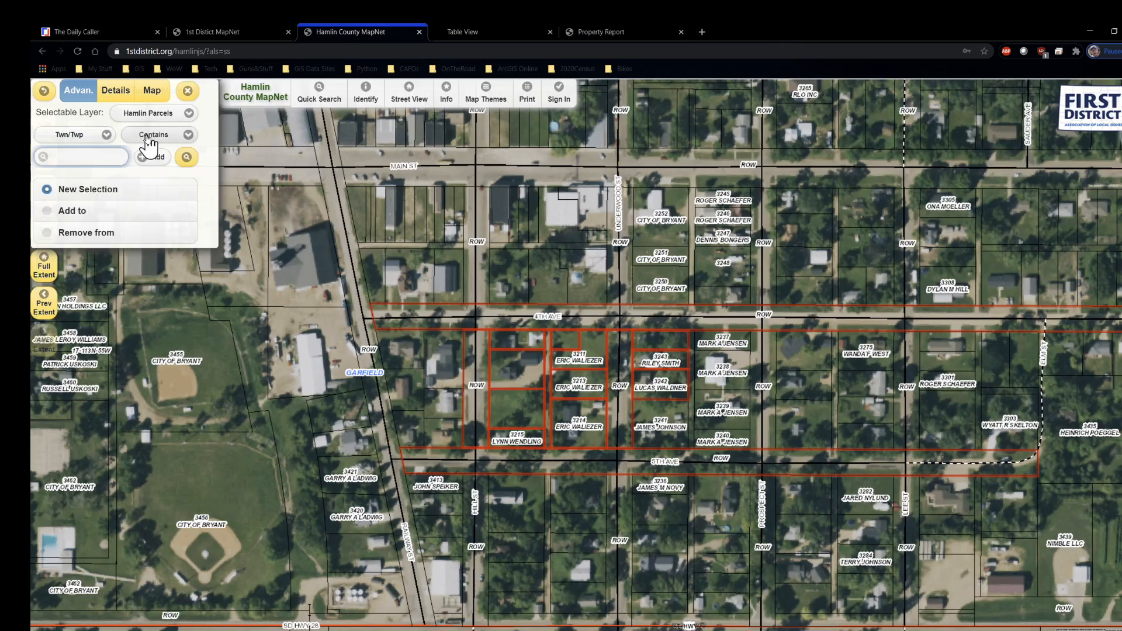
Search for parcels whose Twn/Twp contains GARFIELD and view the selection around the town of Bryant.
click(115, 157)
click(76, 159)
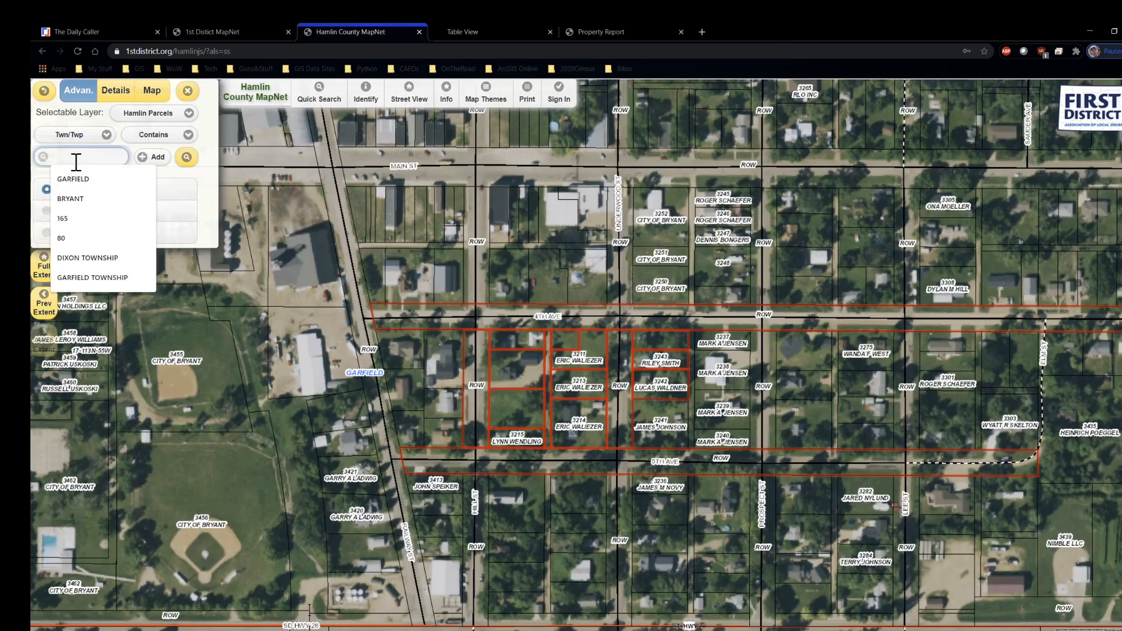
text(GAR)
text(GE)
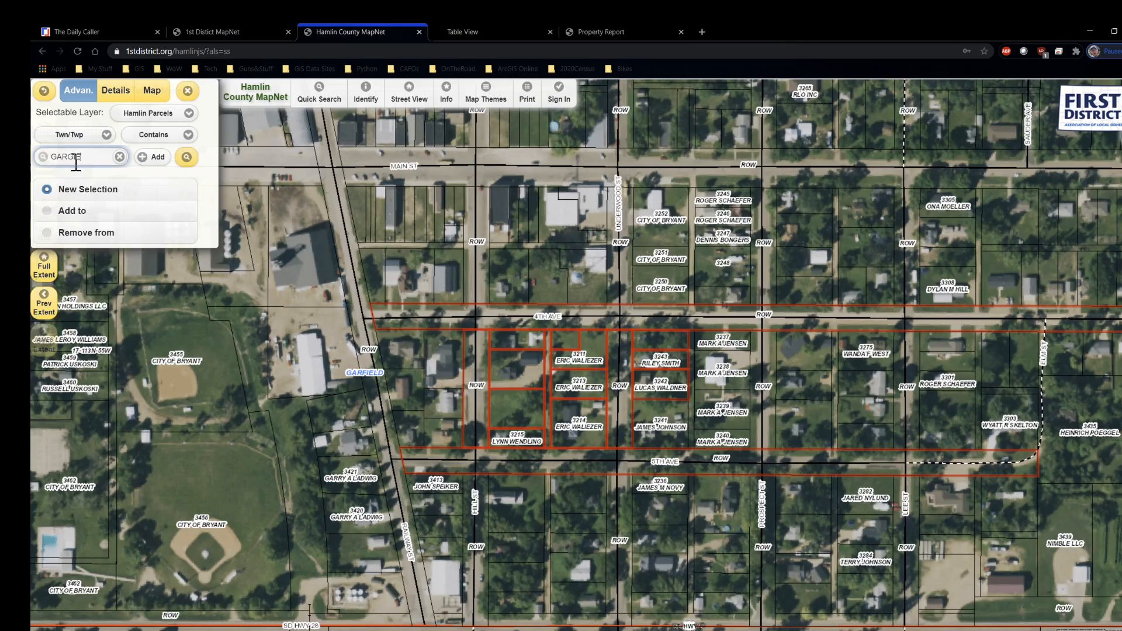
key(BackSpace)
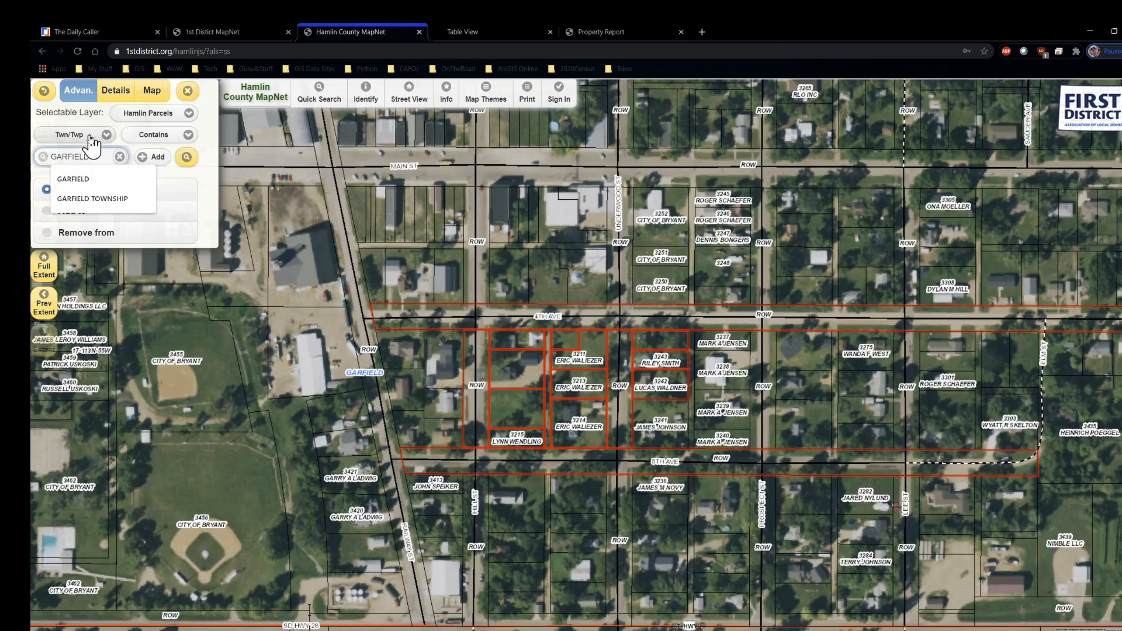
click(187, 159)
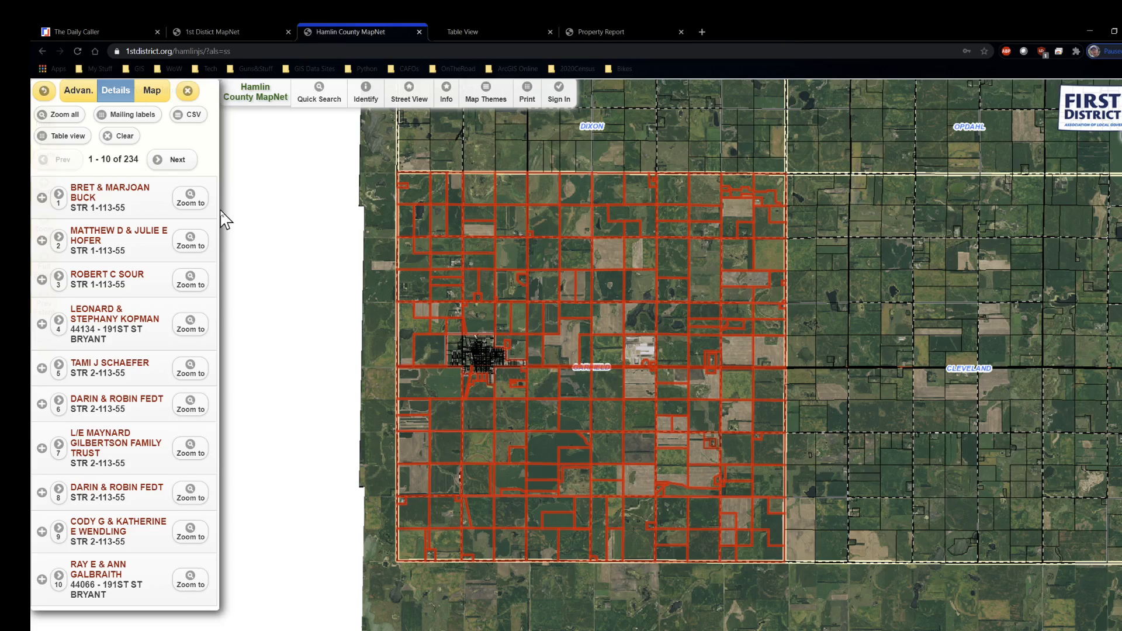
scroll(497, 370, up, 2)
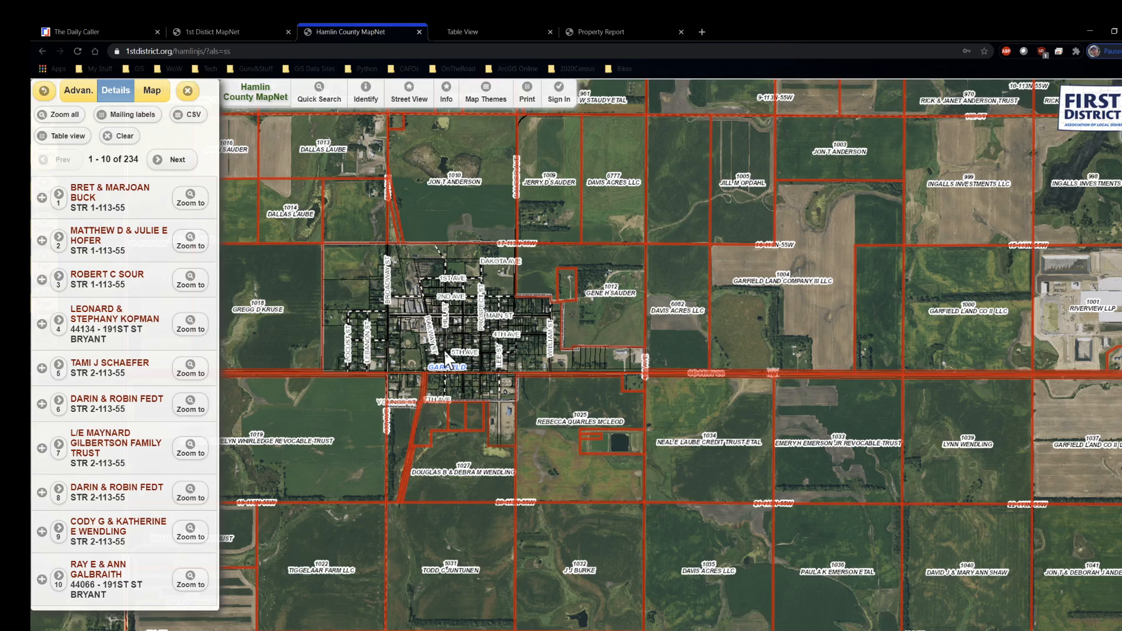
Run a new search for parcels whose Twn/Twp contains BRYANT, clear the selected results and close Advanced Search.
click(78, 90)
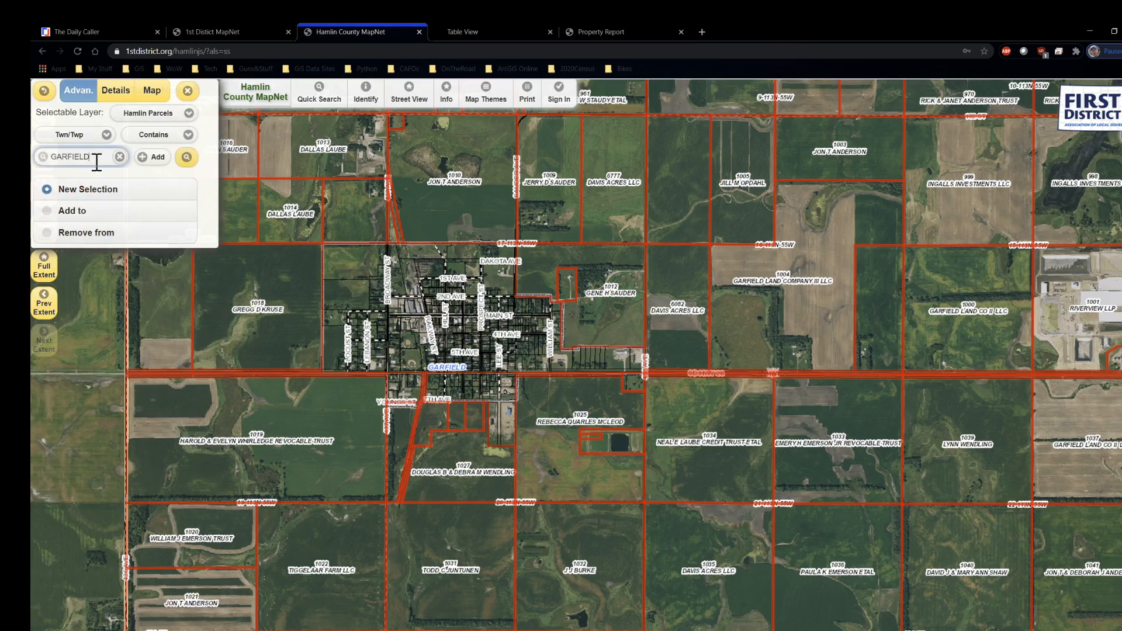
drag(94, 156, 31, 157)
text(B)
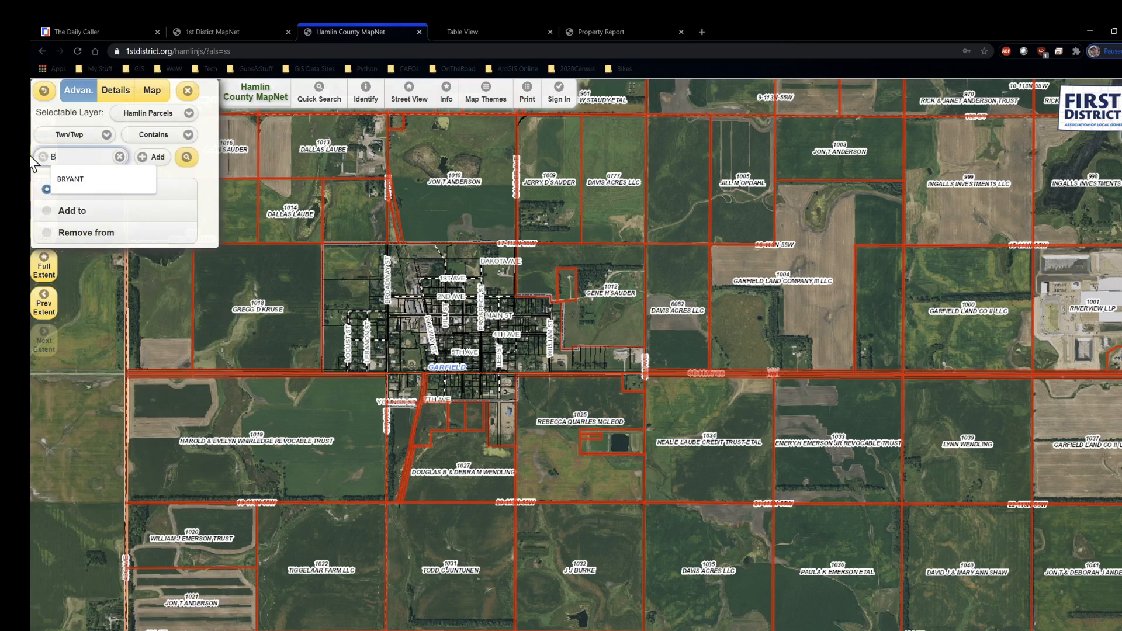
text(RYABNT)
key(BackSpace)
text(NT)
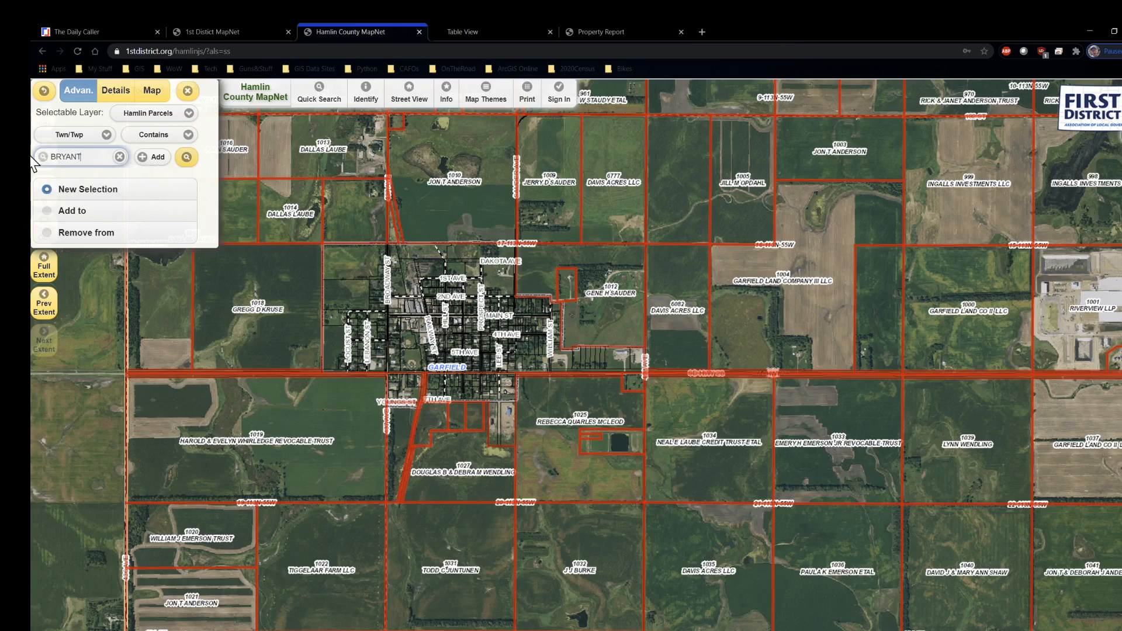
click(188, 161)
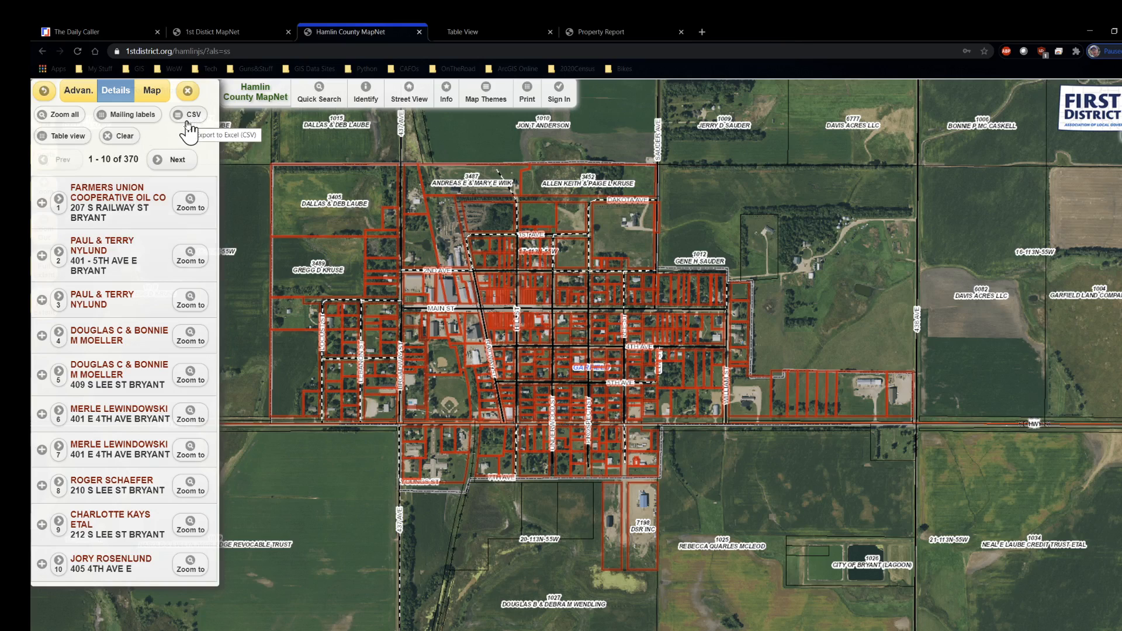
click(114, 138)
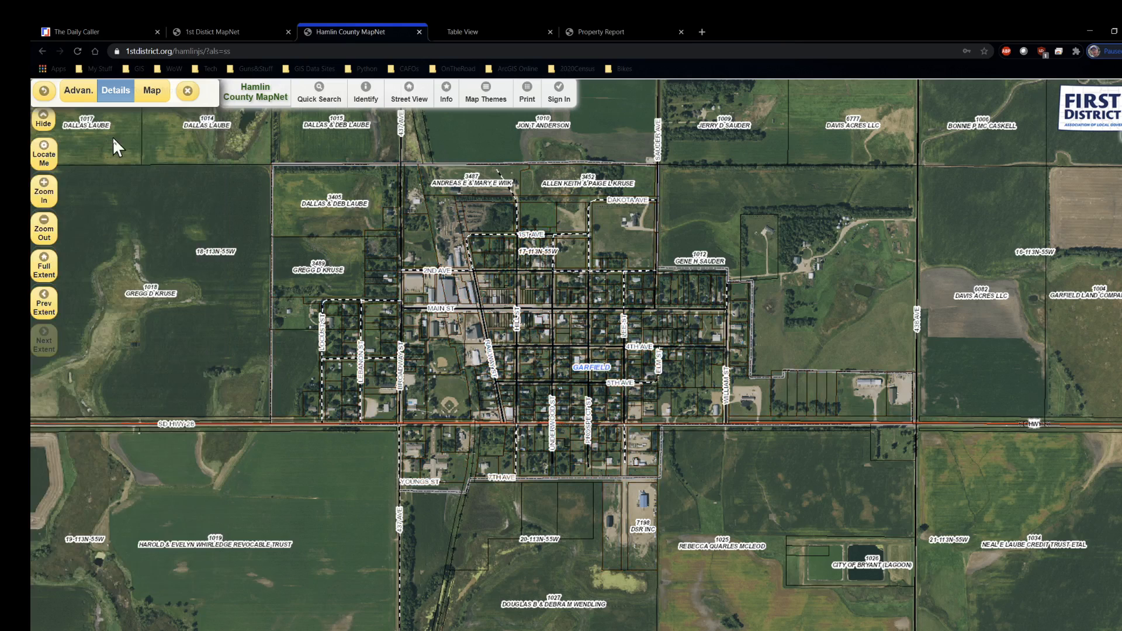
click(188, 92)
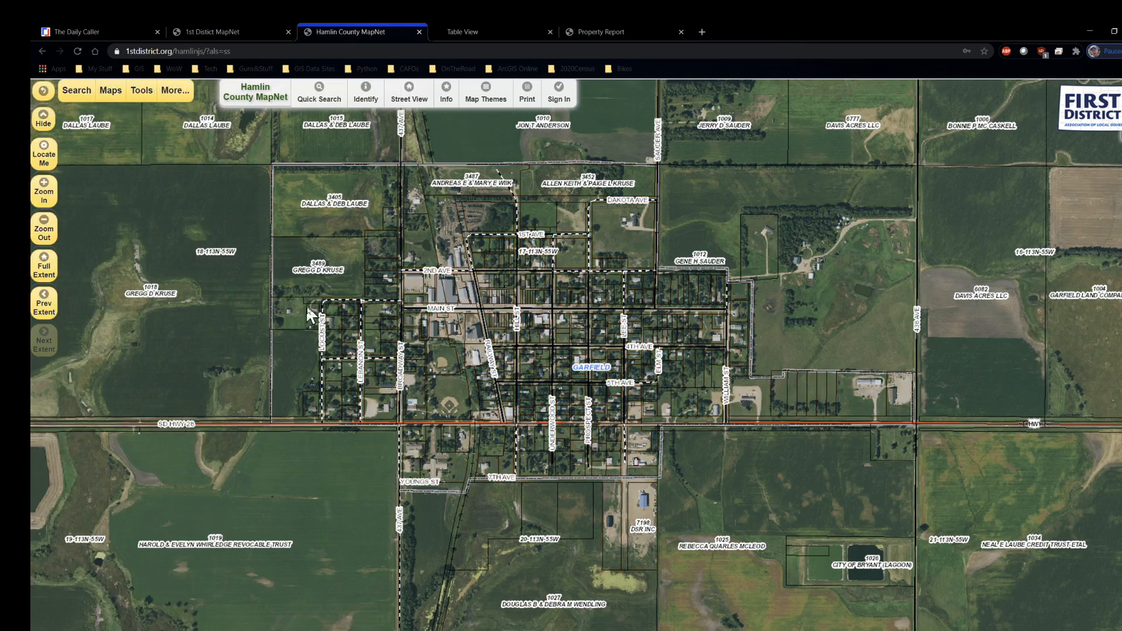
Query Community Information for the Garfield Land Company III LLC parcel (1004) east of Bryant.
scroll(405, 332, down, 1)
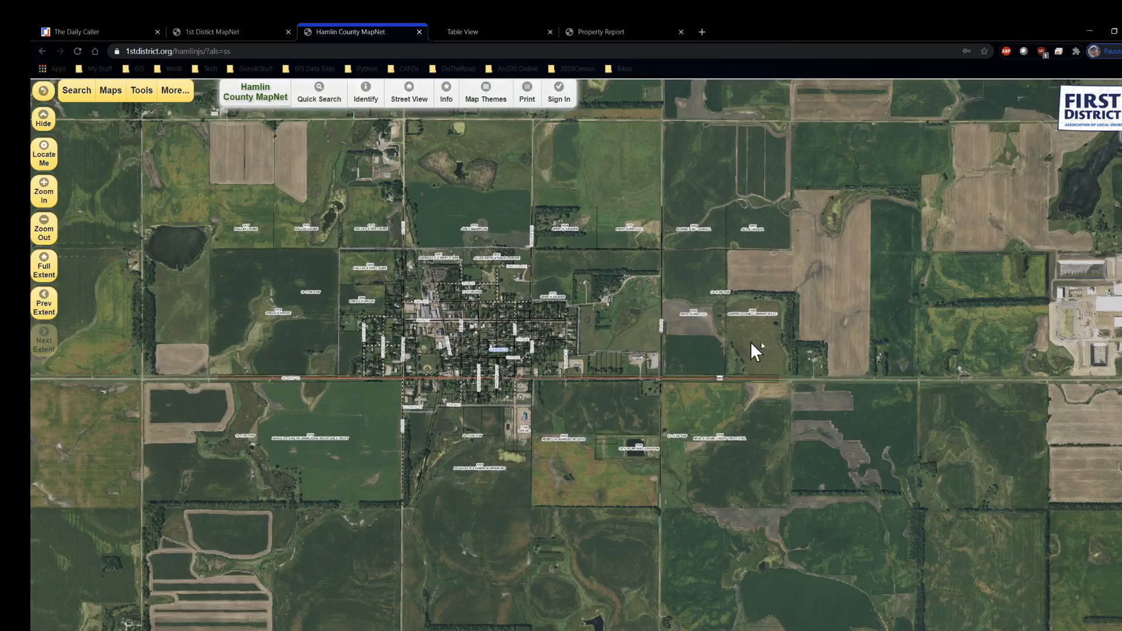
drag(845, 331, 636, 381)
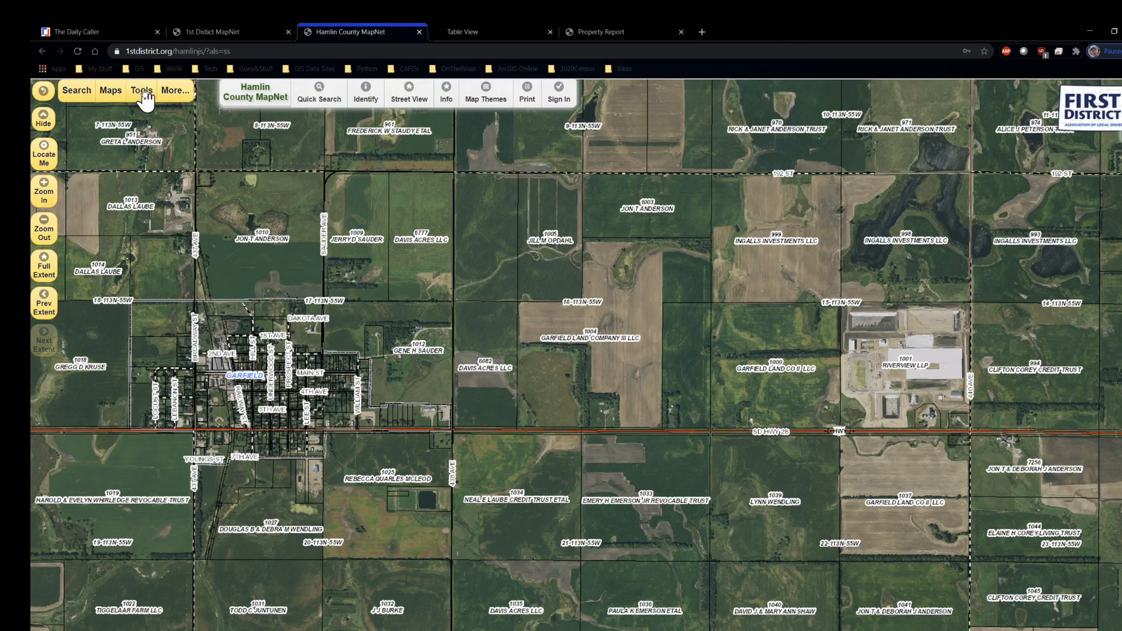
click(142, 98)
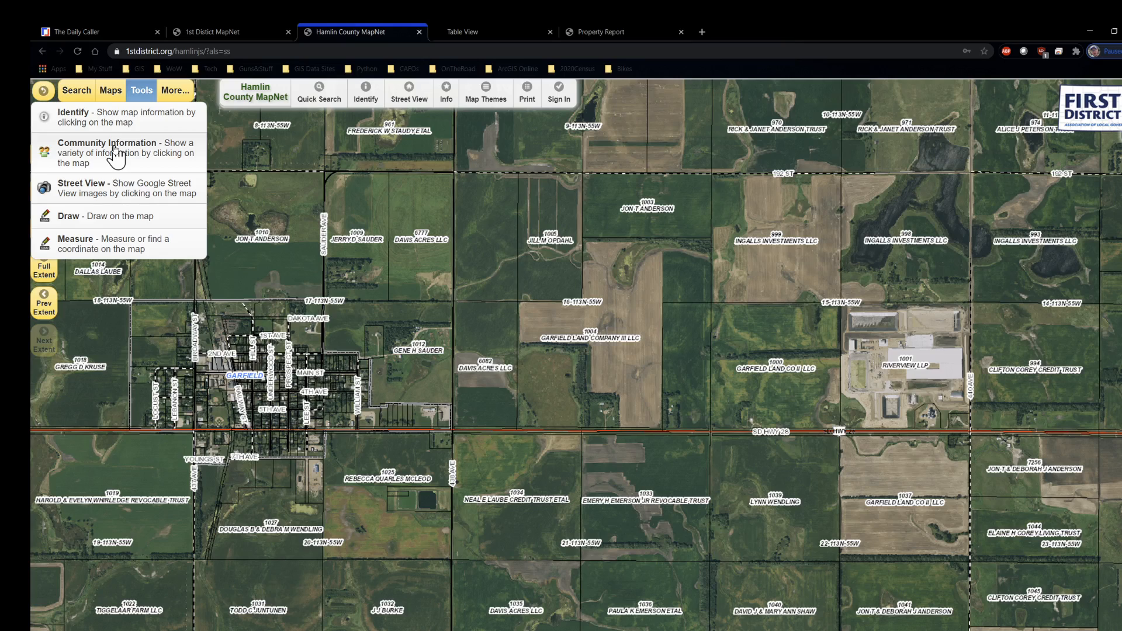
click(144, 91)
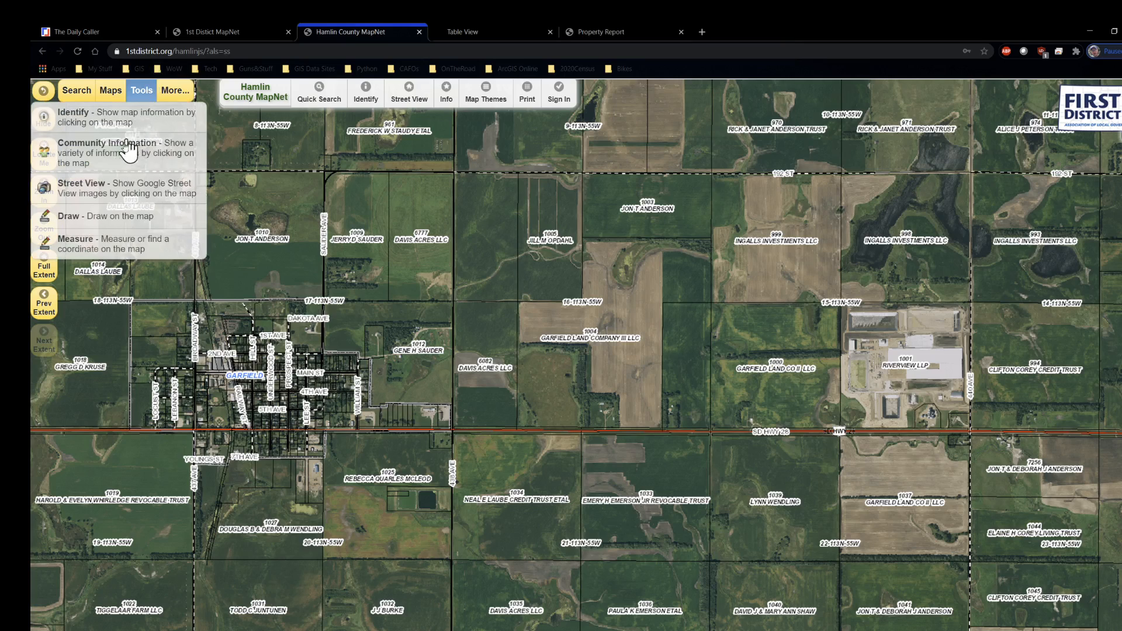
click(127, 151)
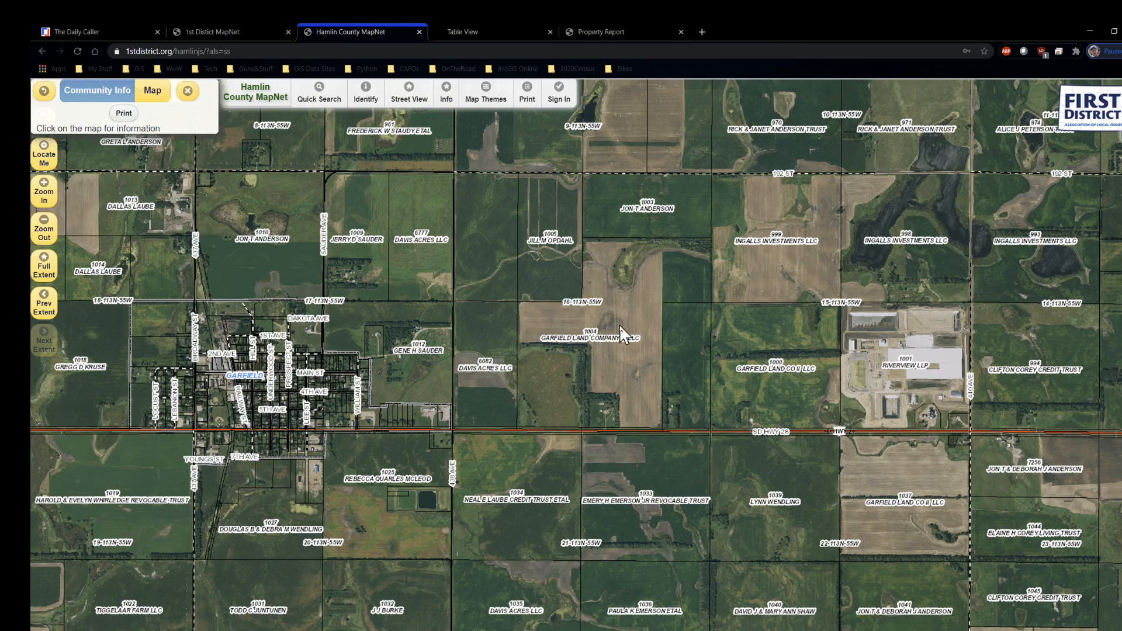
click(633, 331)
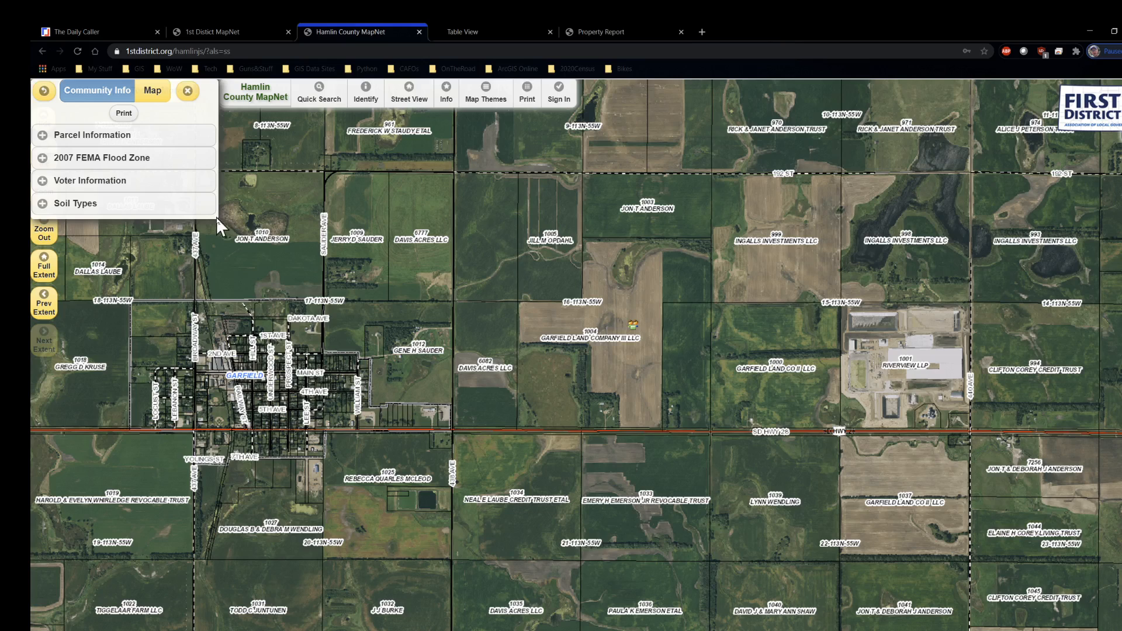
Review the parcel's Parcel Information, 2007 FEMA Flood Zone and Voter Information sections, leaving Soil Types expanded.
click(43, 136)
click(43, 138)
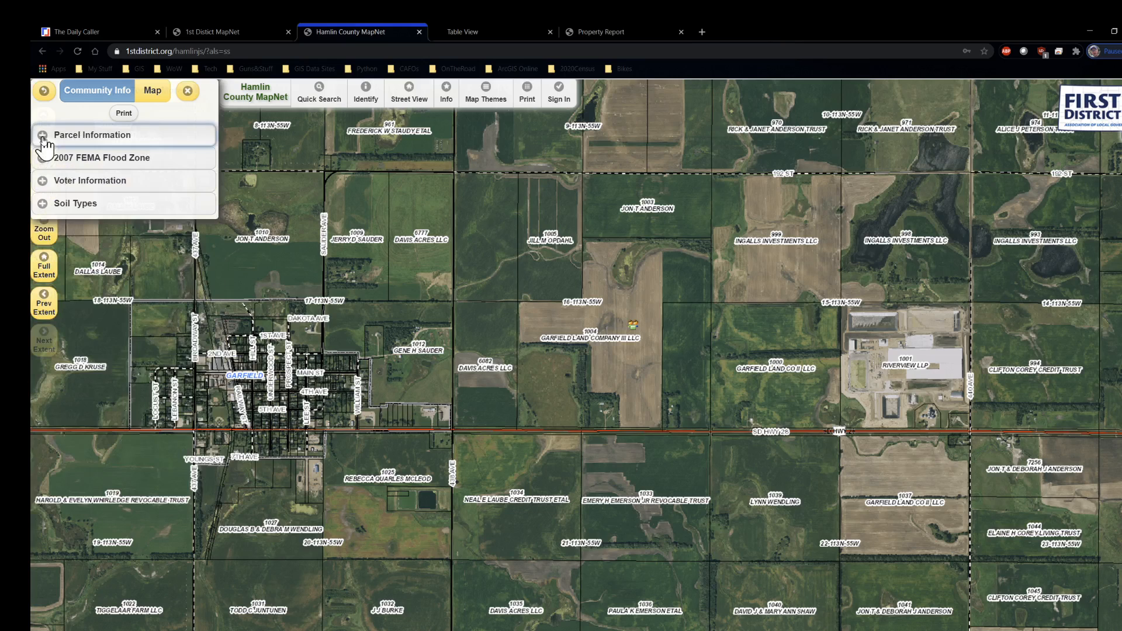
click(43, 159)
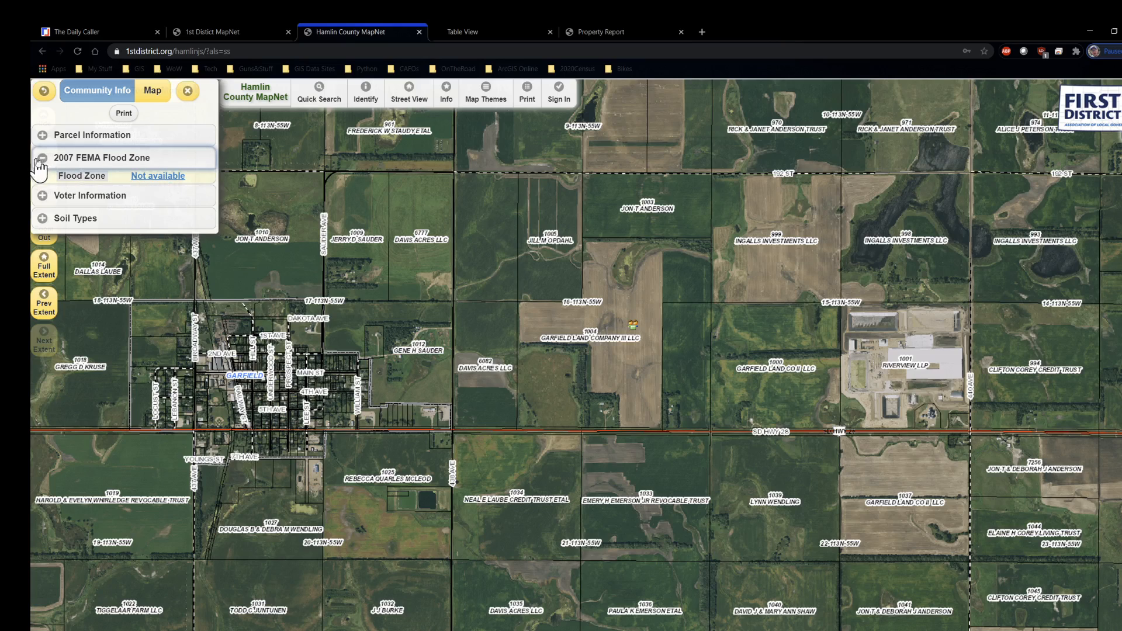
click(40, 160)
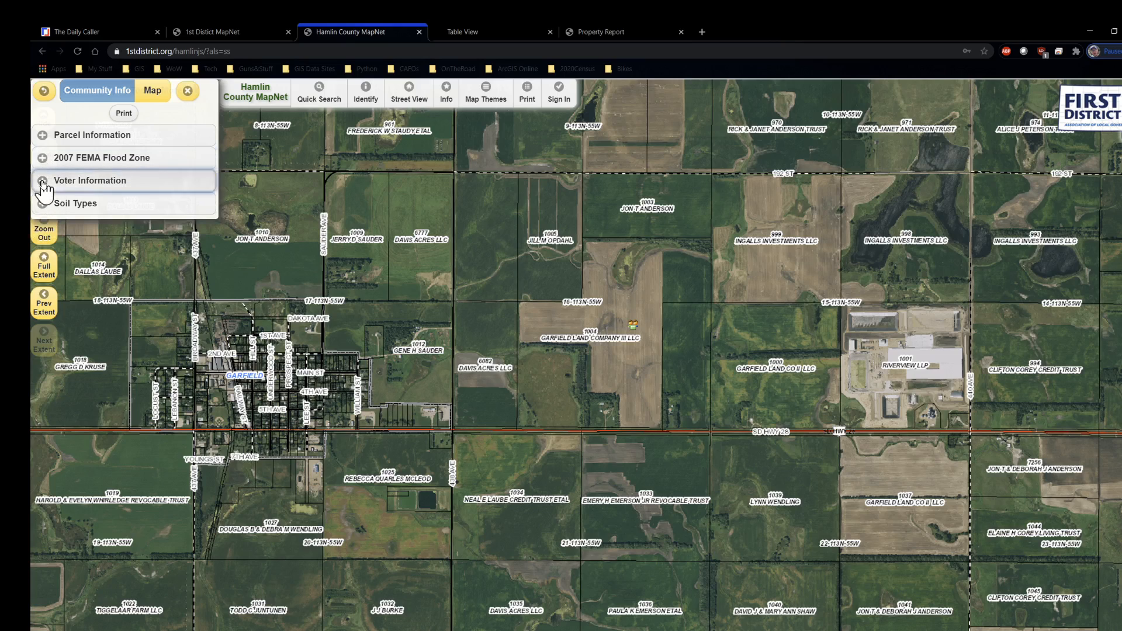
click(43, 181)
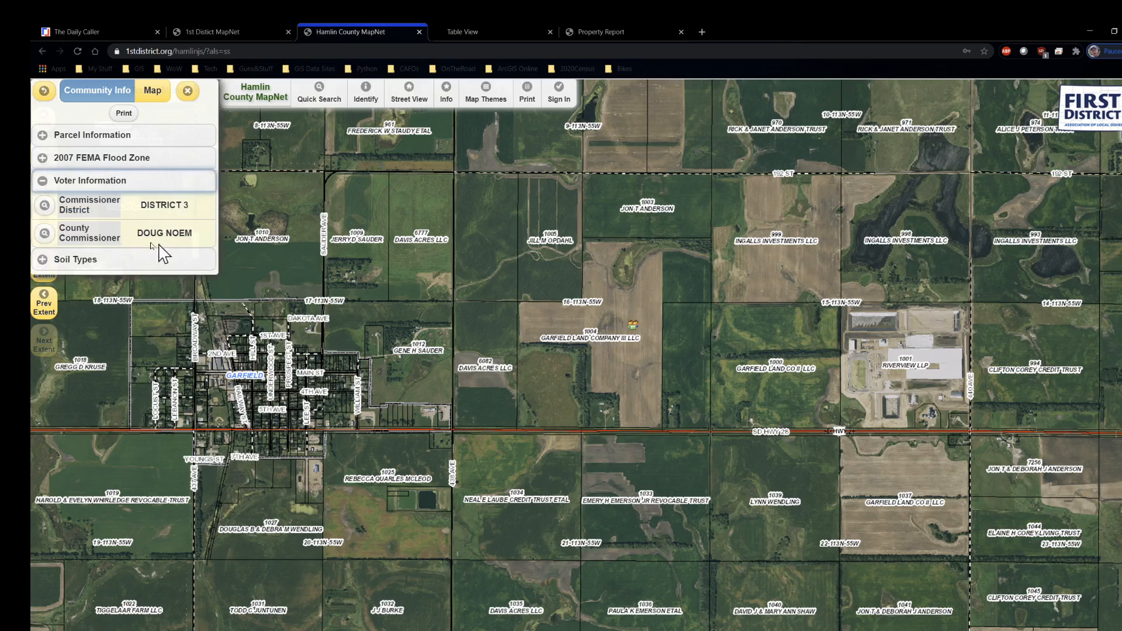
click(43, 181)
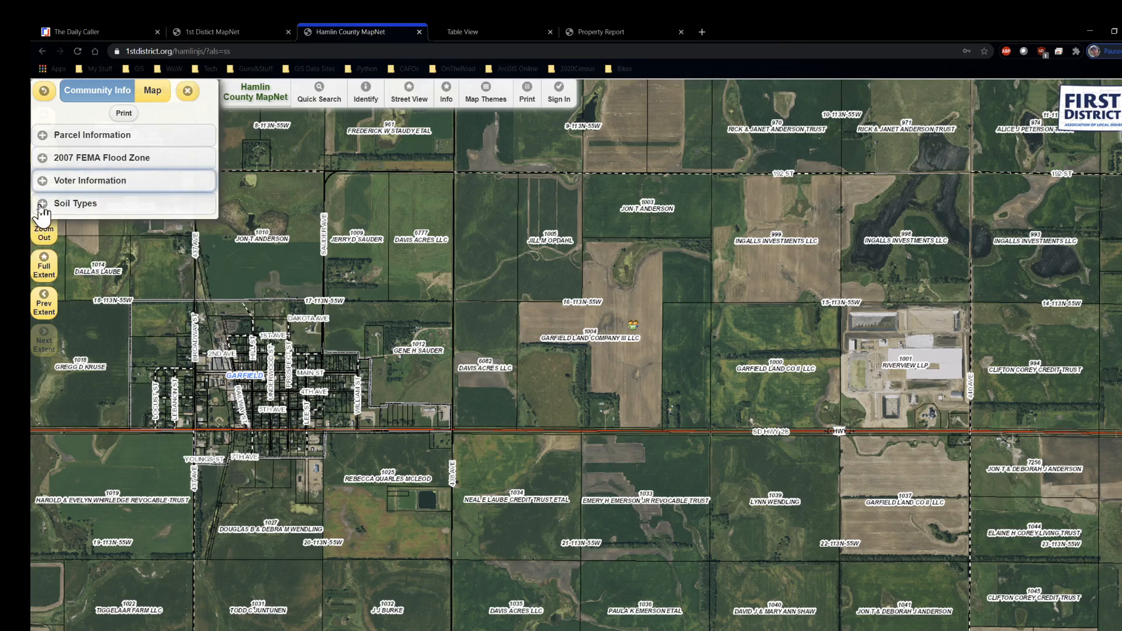
click(44, 205)
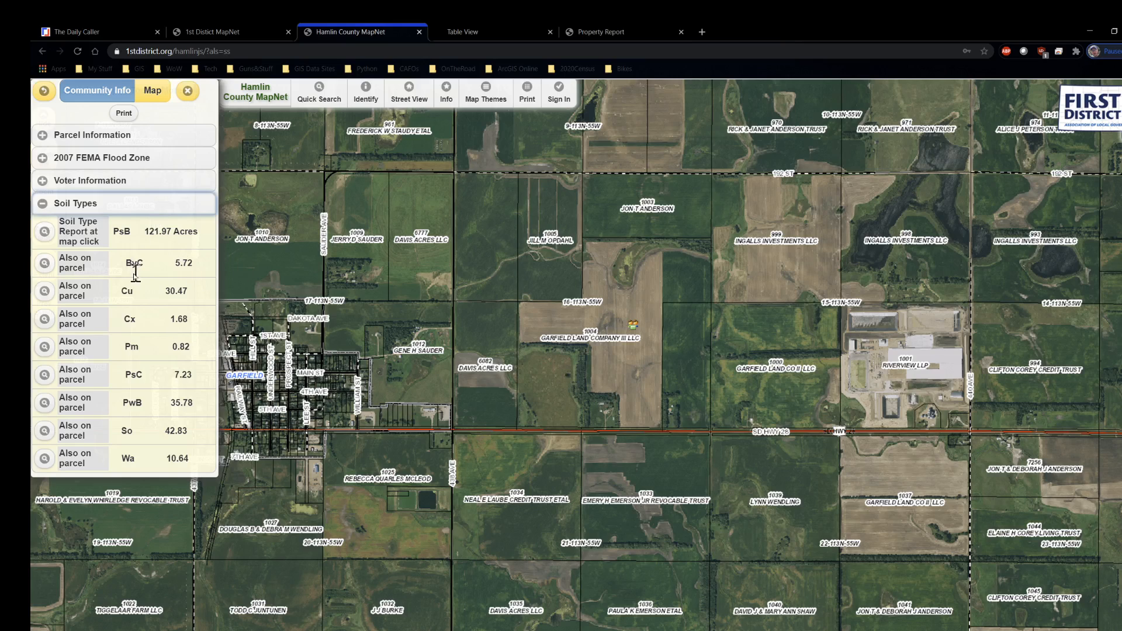
Preview the soil types printout and its destination options, cancel printing, and close Community Information.
click(124, 113)
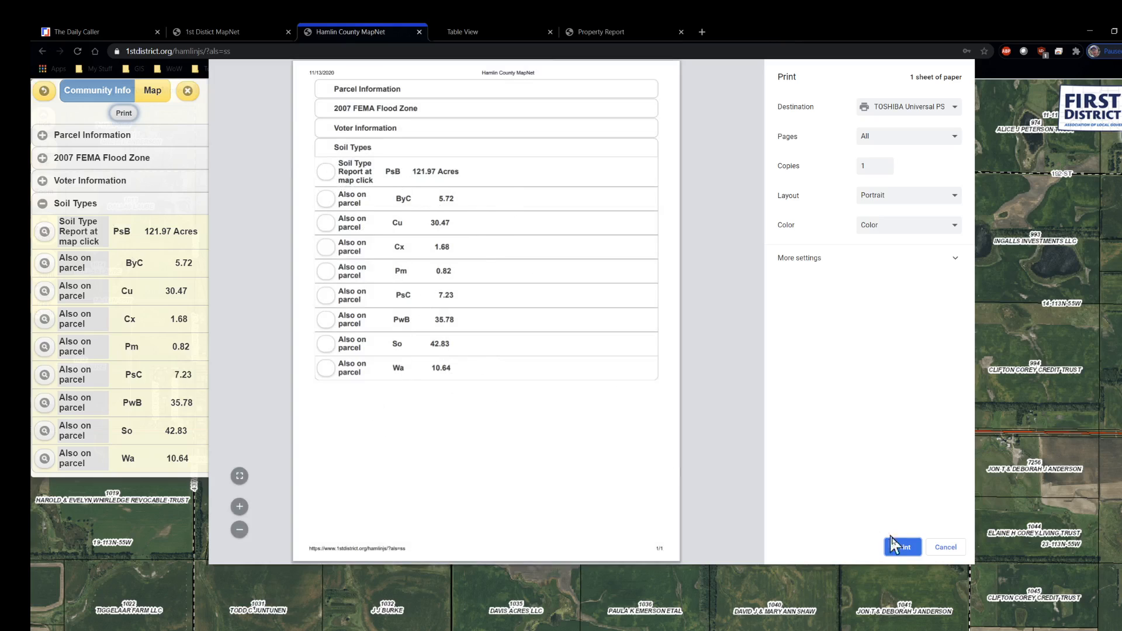
click(918, 110)
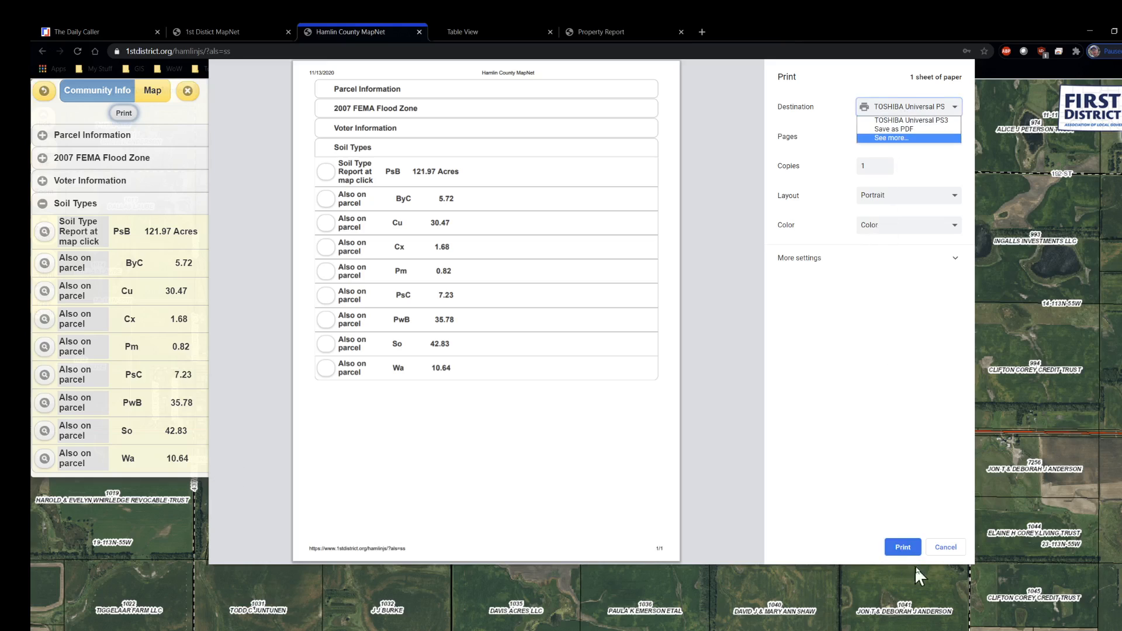
click(885, 117)
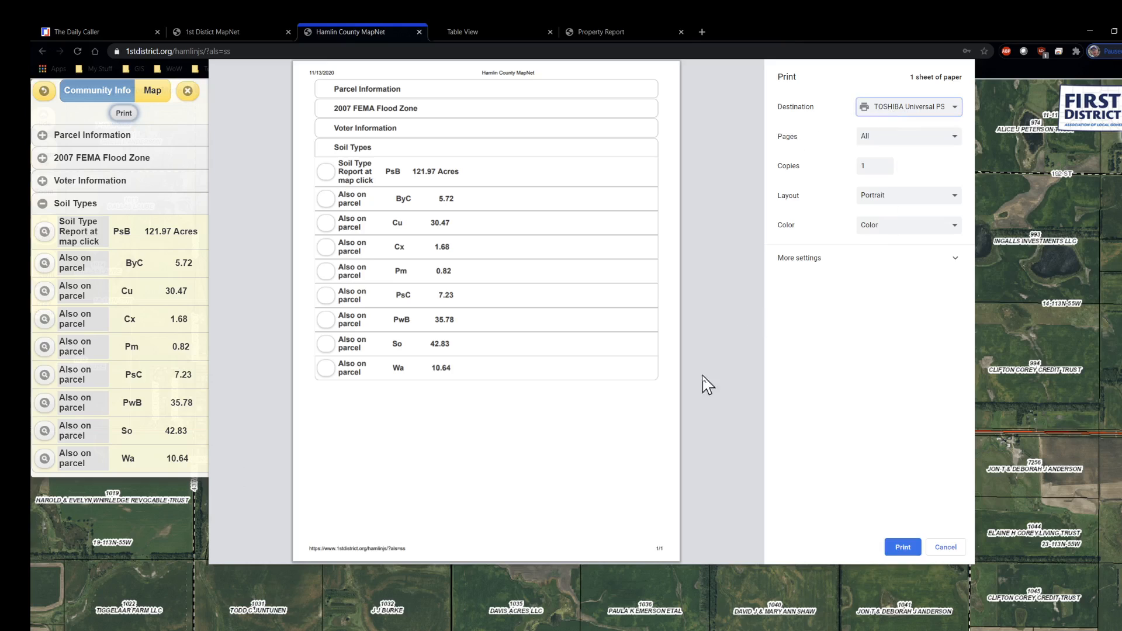
click(944, 548)
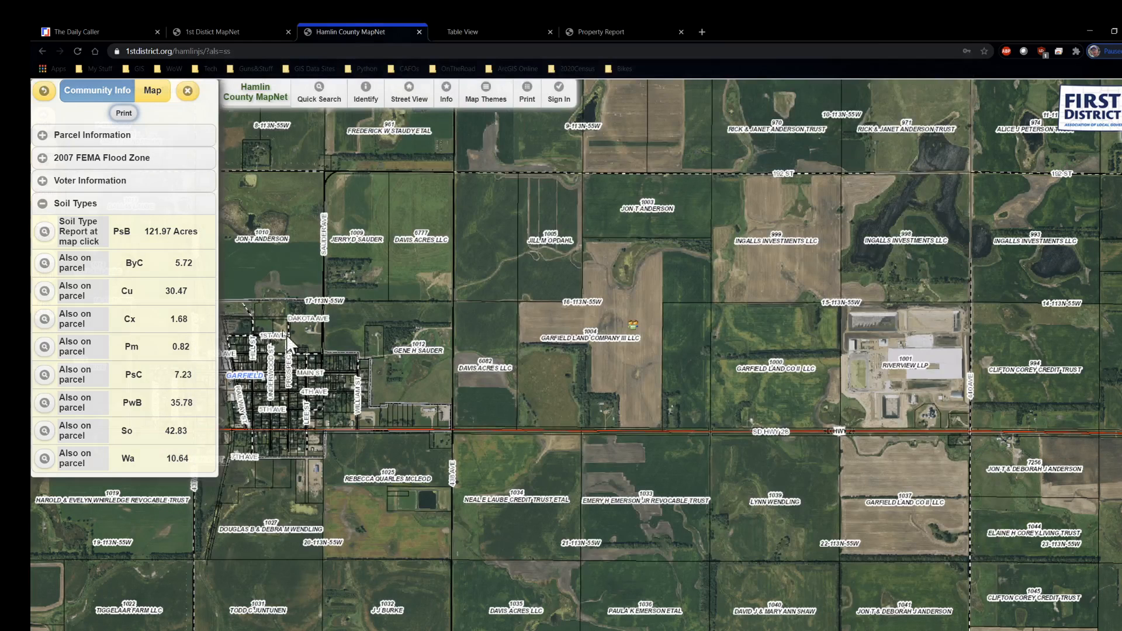
click(188, 92)
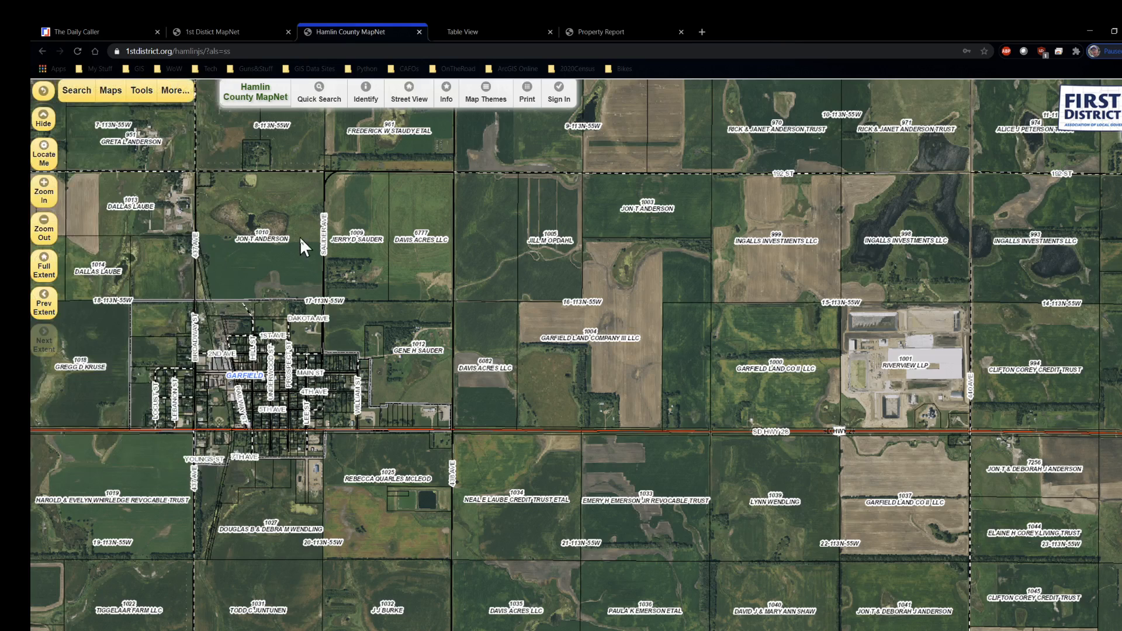
Use the Measure tool's location mode to place a point in the field between the two farmsteads north of SD HWY 28.
scroll(602, 414, up, 1)
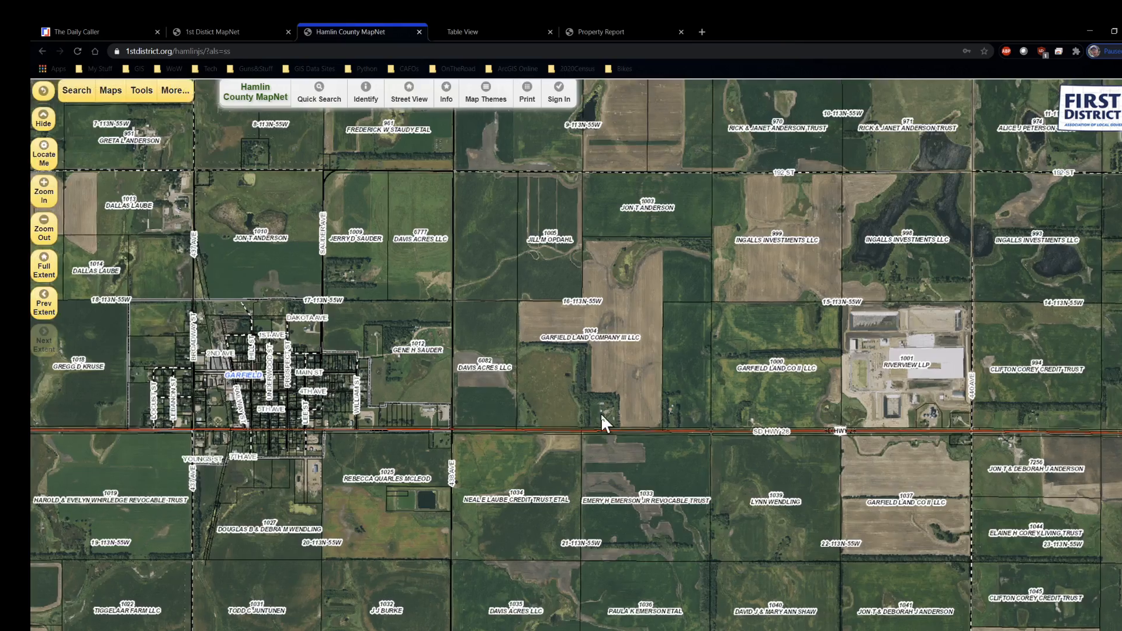
drag(626, 367, 598, 473)
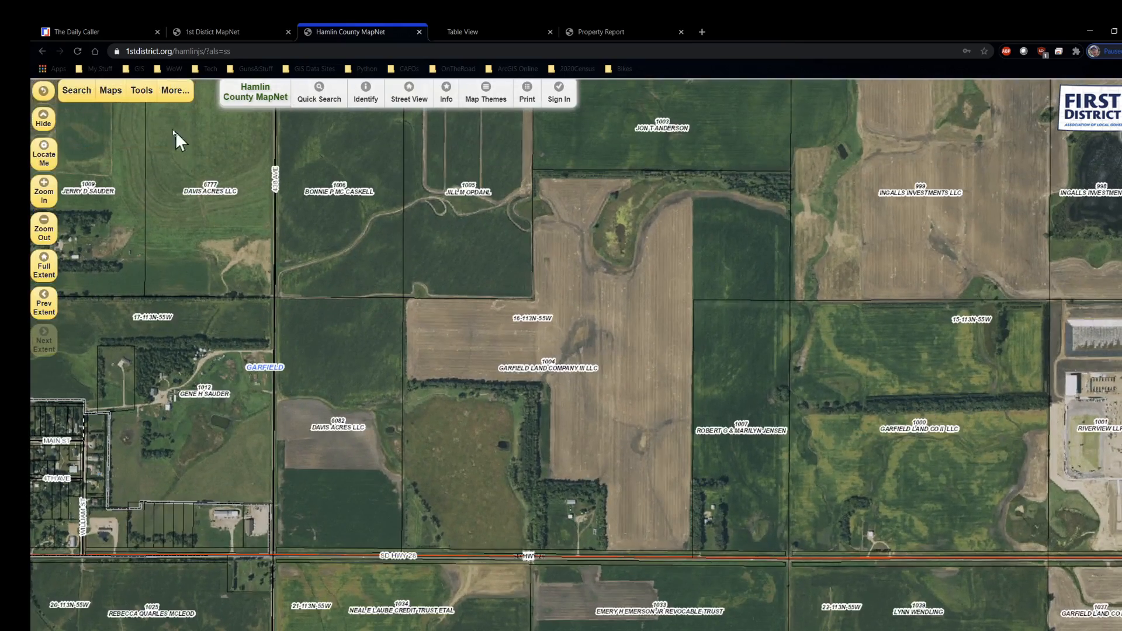
click(142, 92)
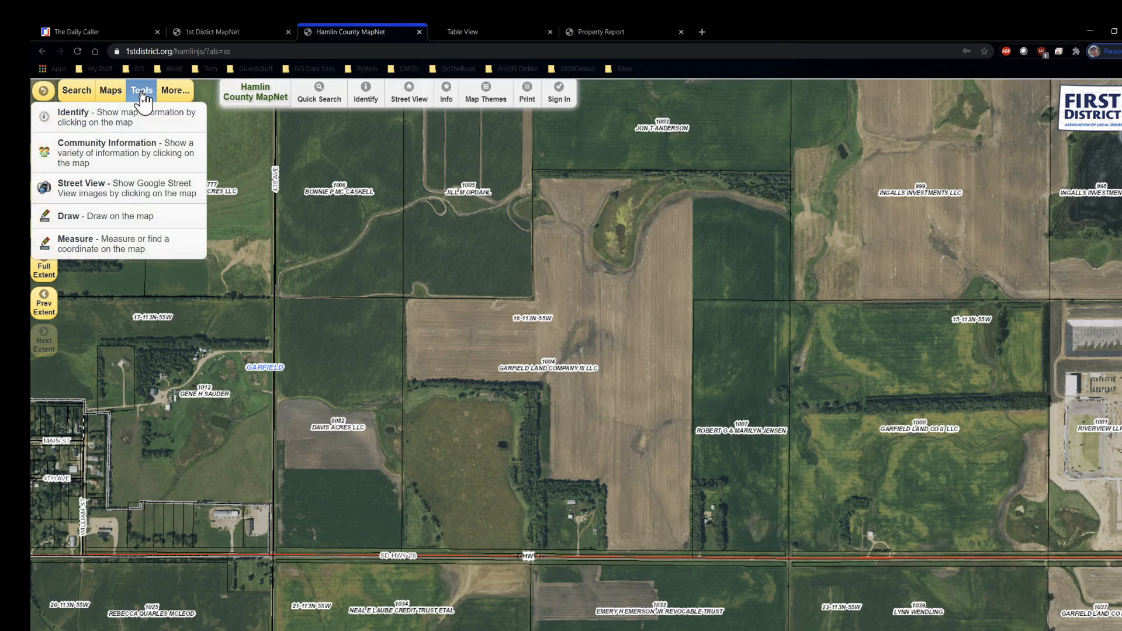
click(92, 252)
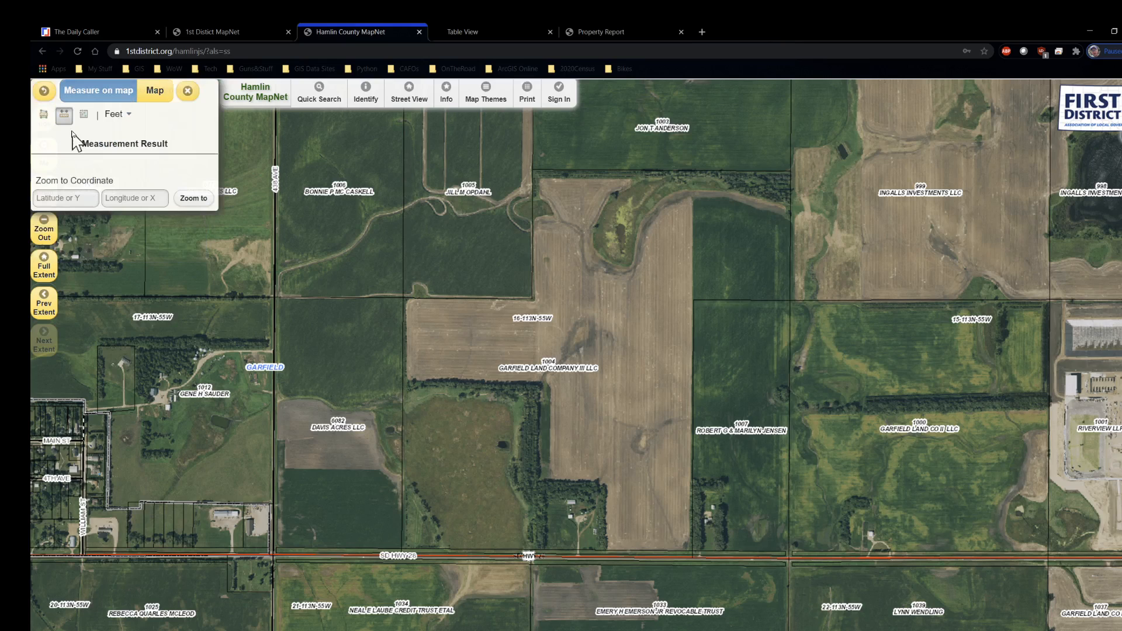
click(84, 116)
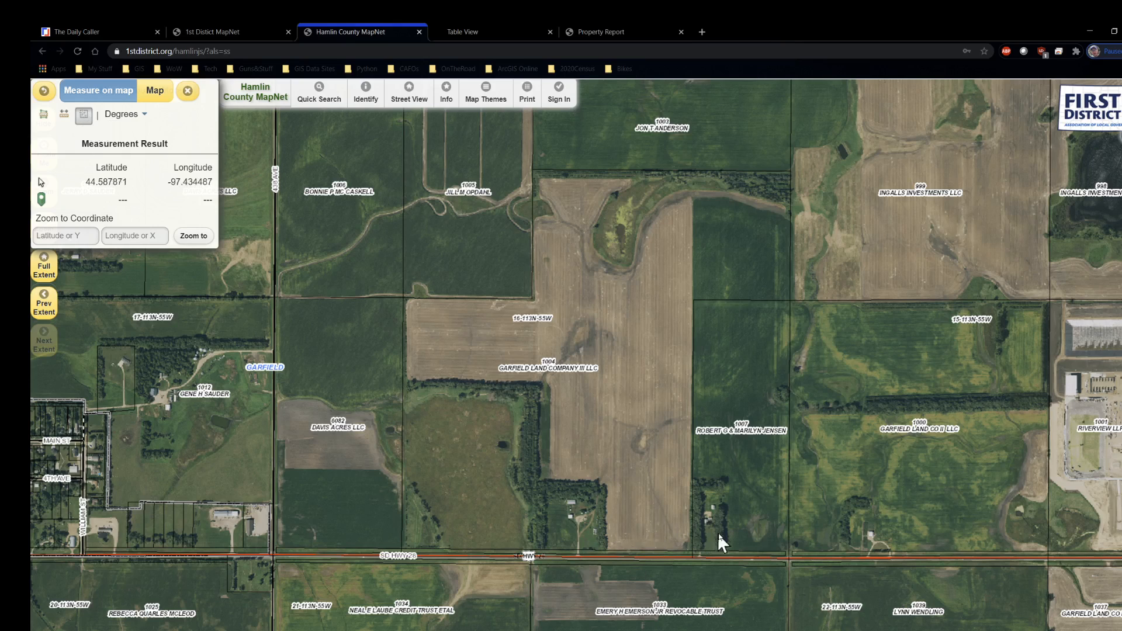
scroll(643, 547, up, 2)
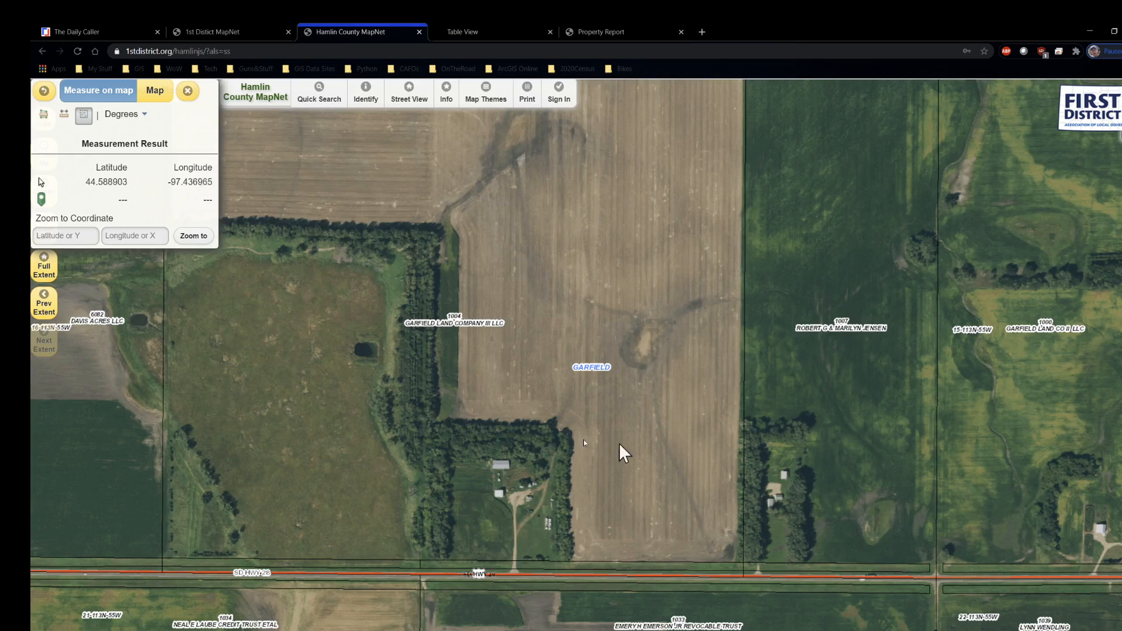
click(660, 500)
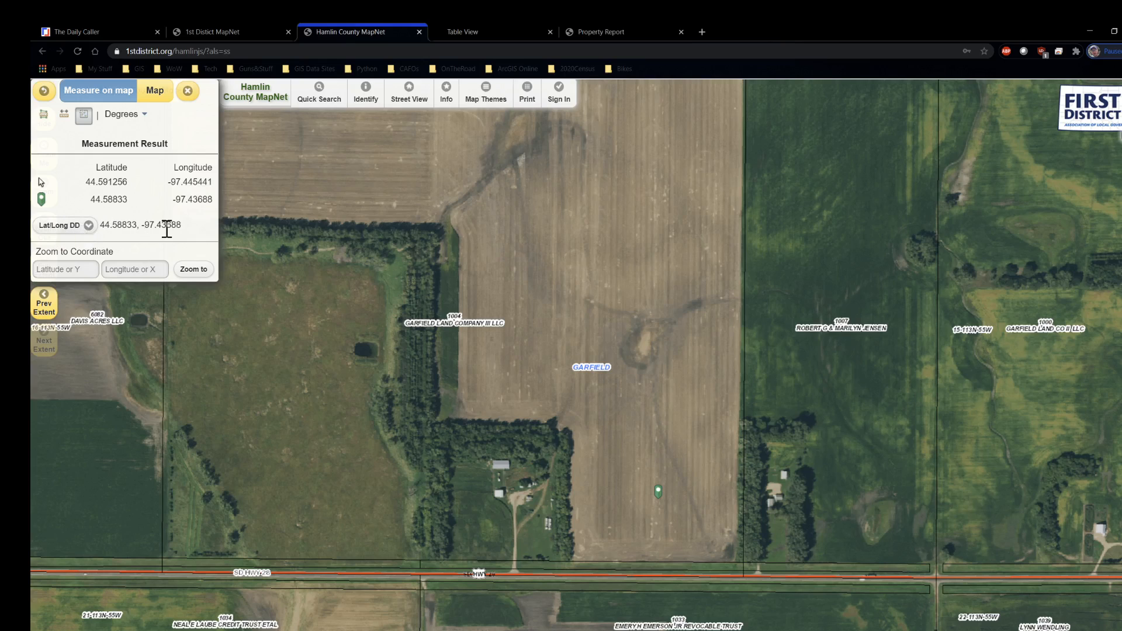
Copy the placed point's Lat/Long DD coordinates from the measurement result.
drag(181, 225, 104, 224)
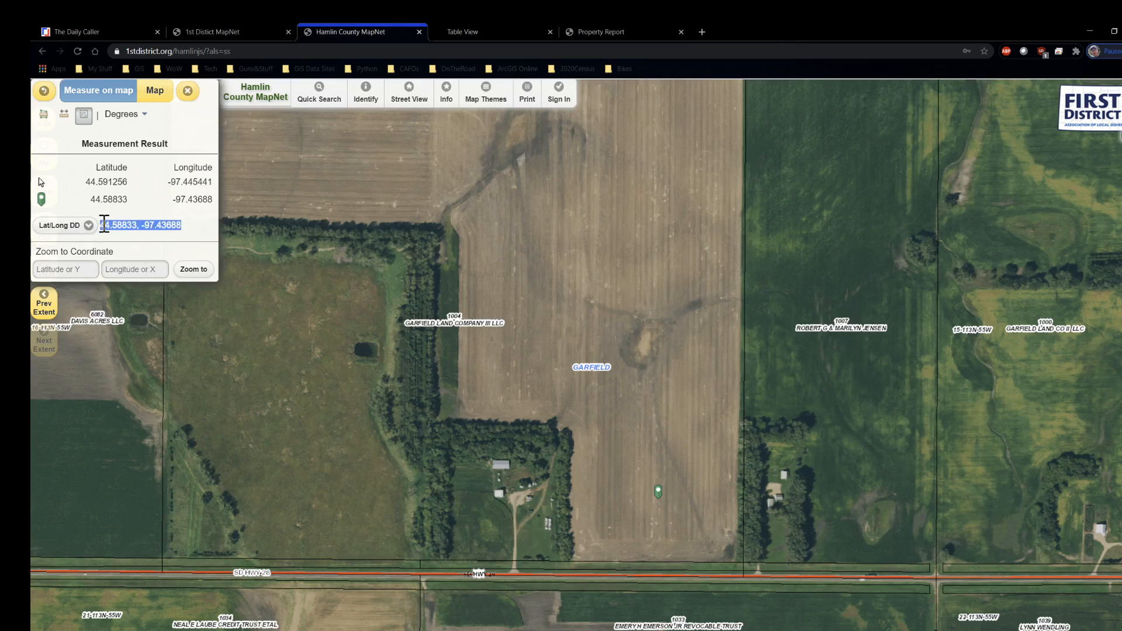
right_click(120, 227)
click(154, 239)
View the point's coordinates in DMS units and as Lat/Long DMS, DM and DD, and restore the unit to Degrees.
click(133, 115)
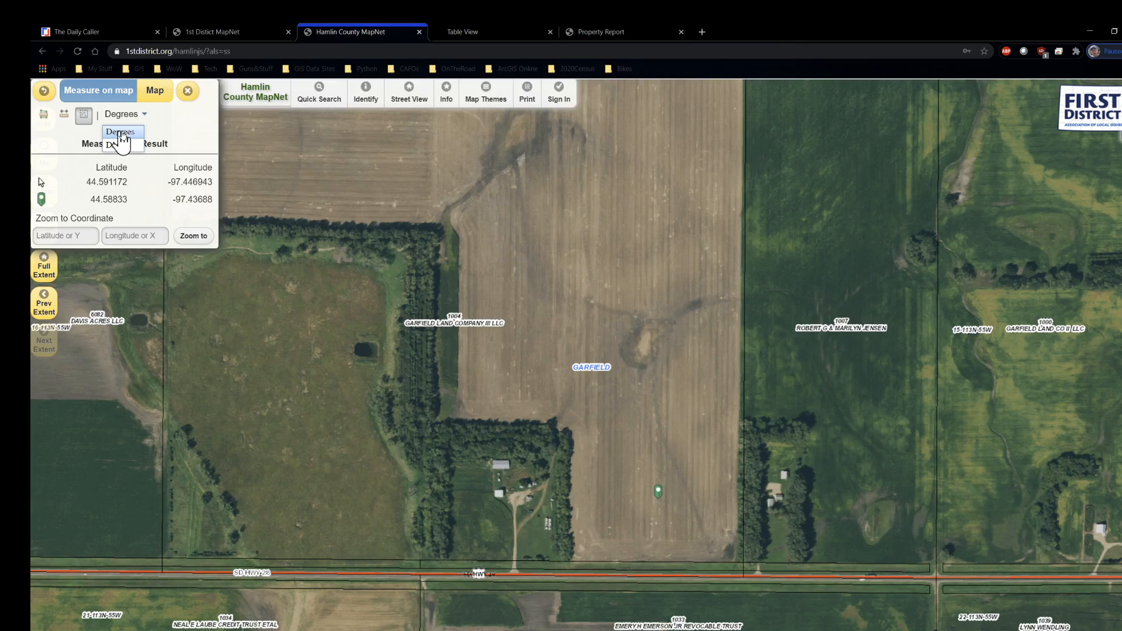
click(119, 145)
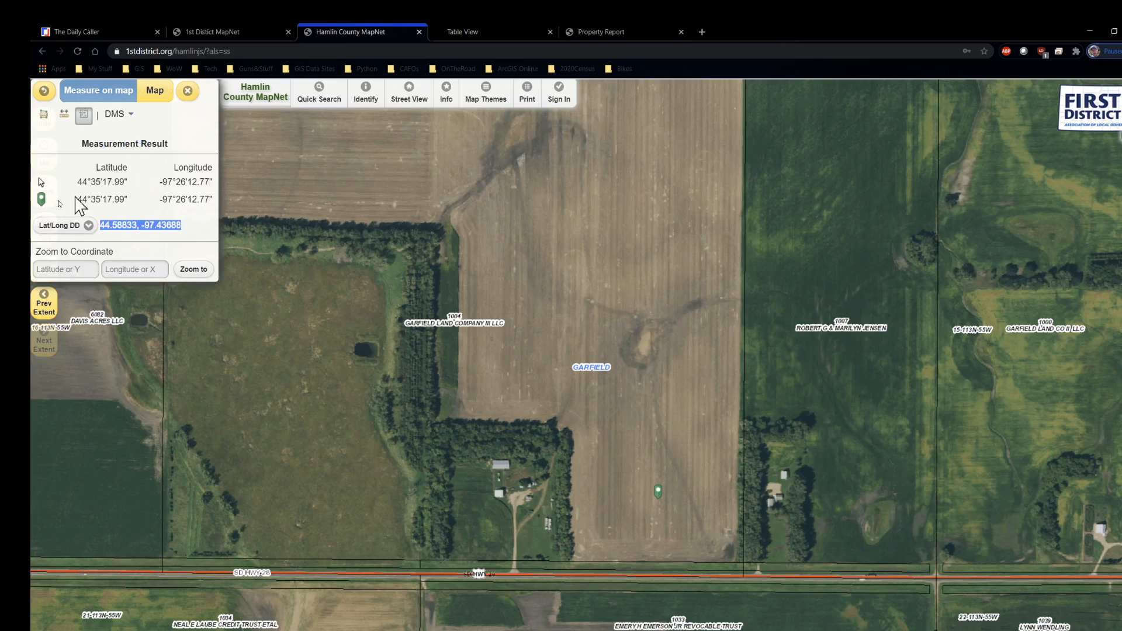
click(69, 225)
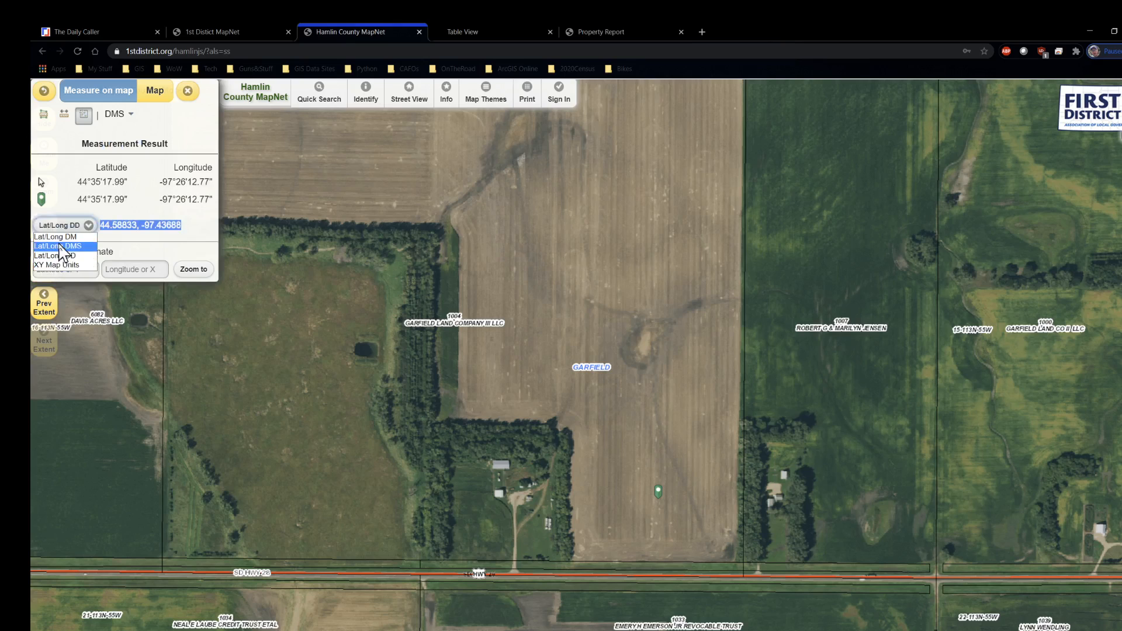
click(73, 247)
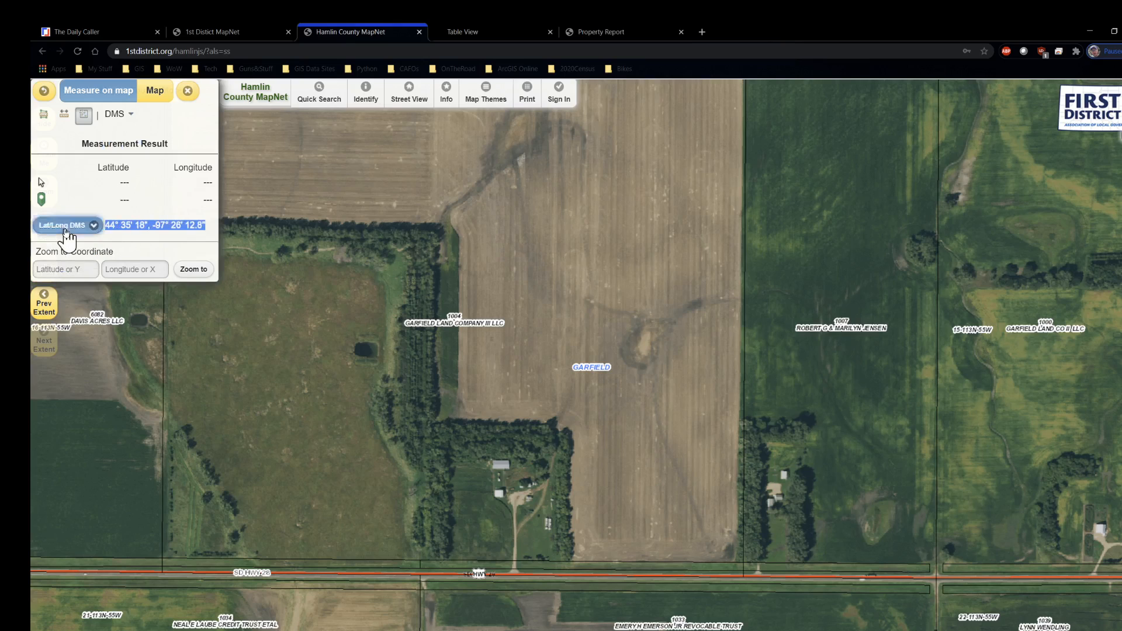
click(64, 225)
click(70, 248)
click(74, 228)
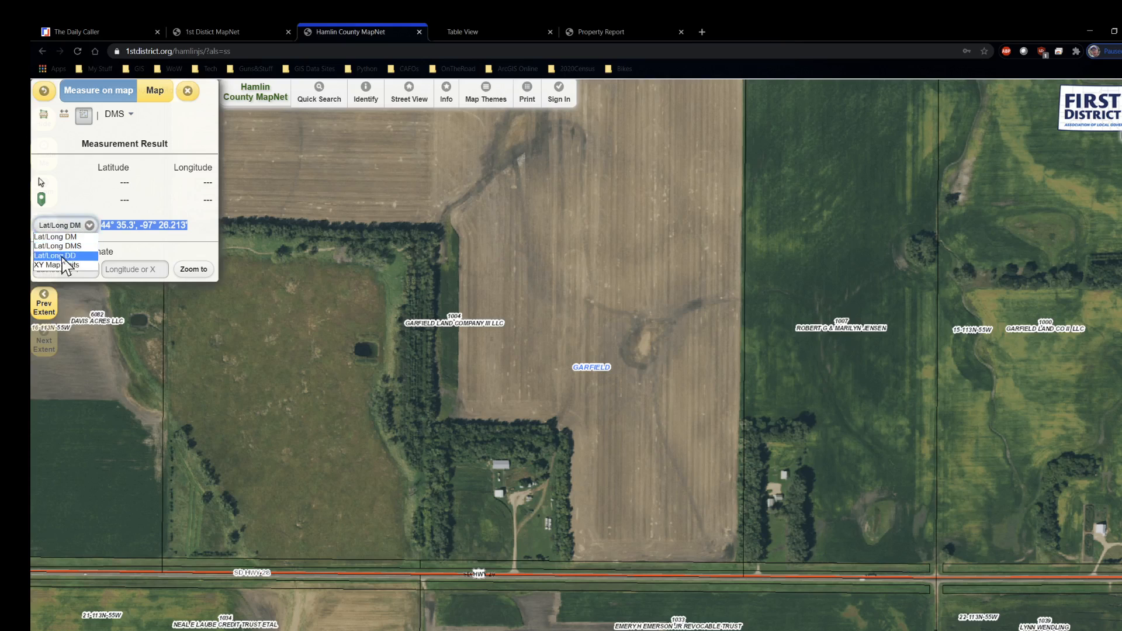
click(67, 267)
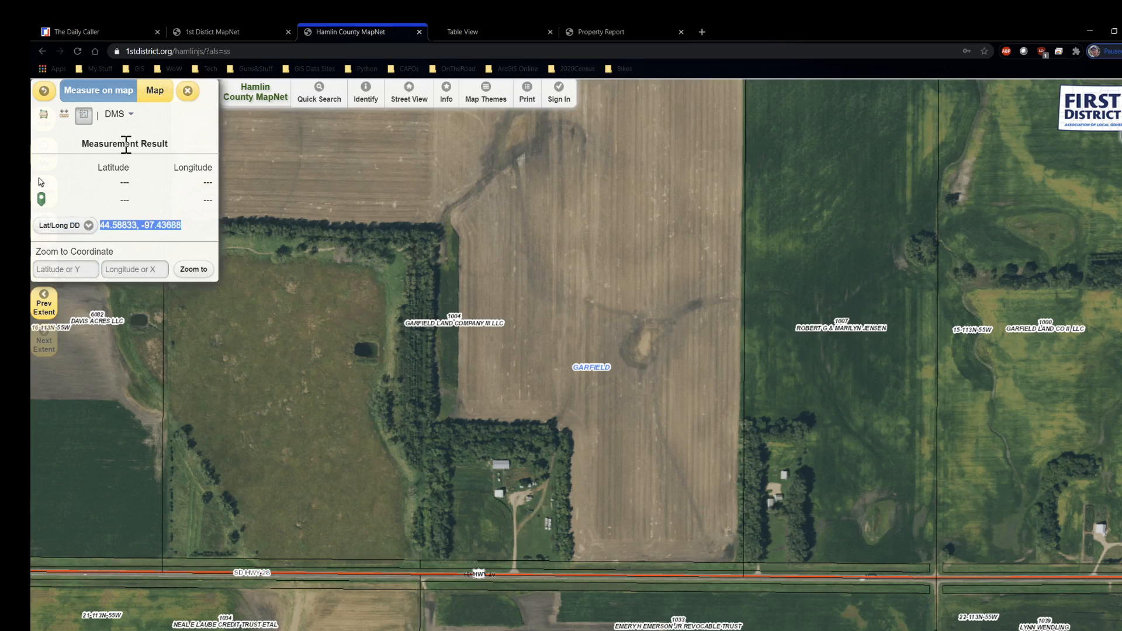
click(120, 115)
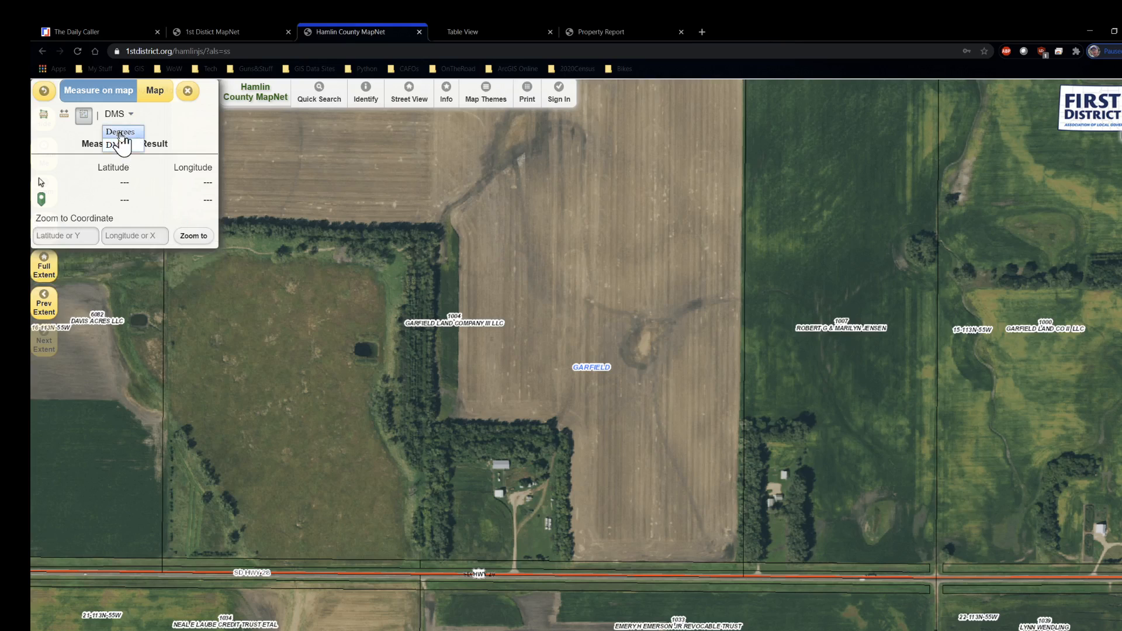
click(120, 132)
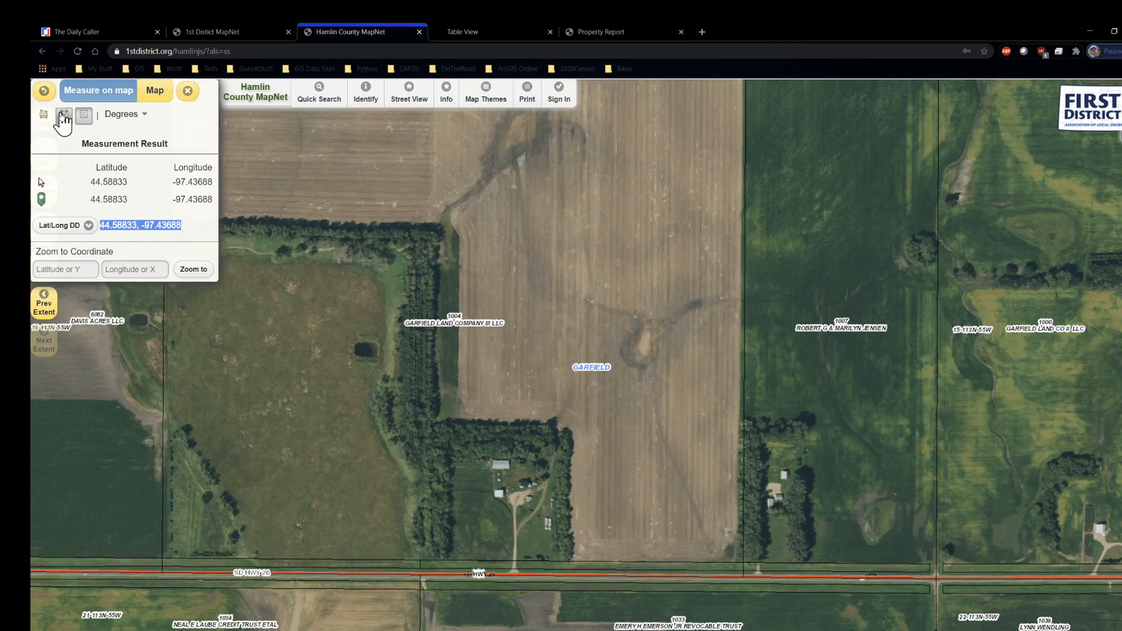
Measure the distance in feet between the two farmsteads north of SD HWY 28, starting at the eastern one.
click(63, 115)
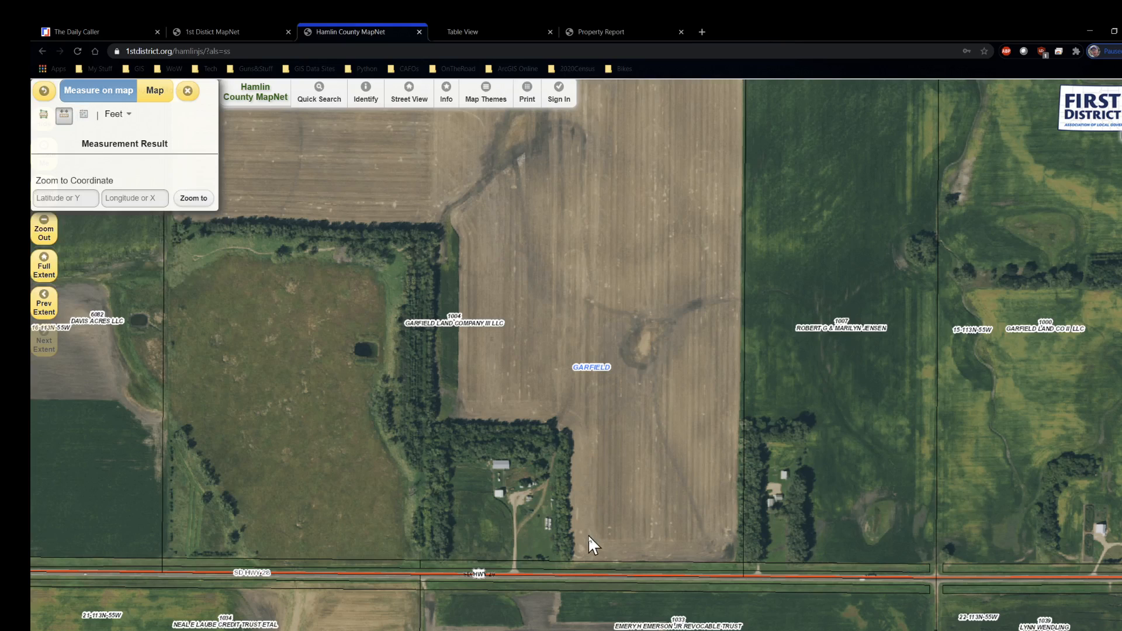
click(767, 500)
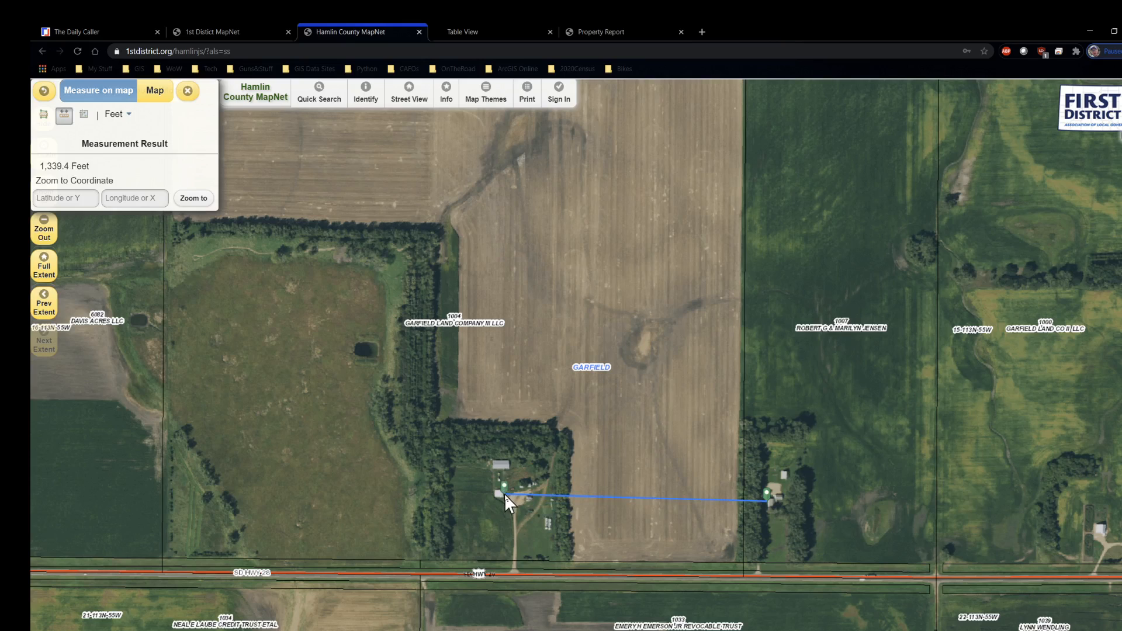
View the measured distance between the two farmsteads in Yards and in Miles.
click(117, 114)
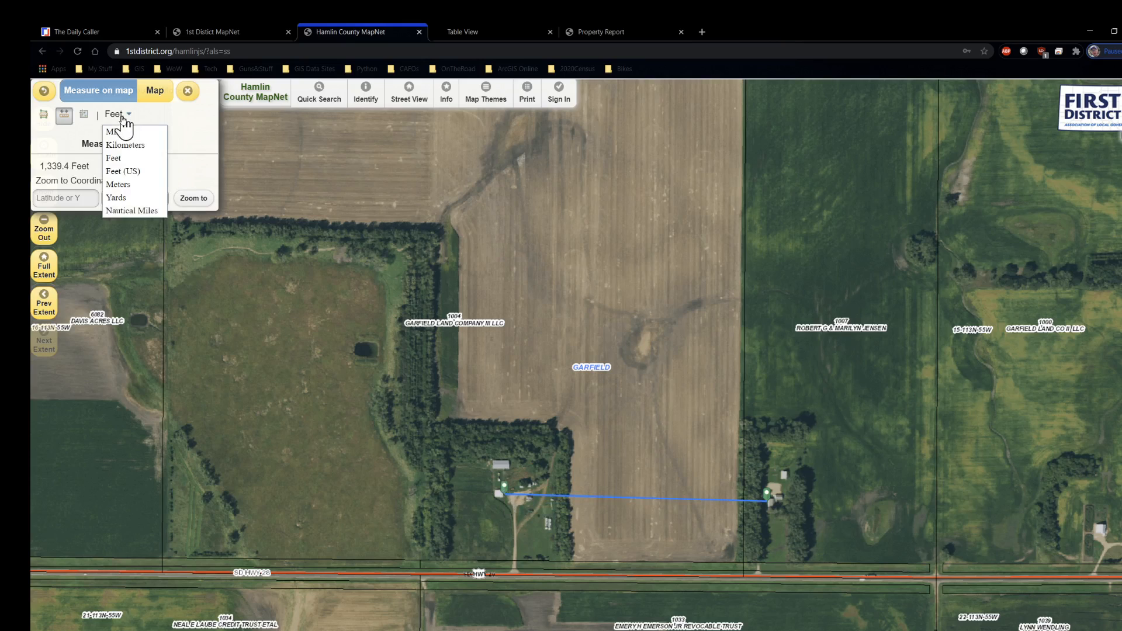
click(120, 197)
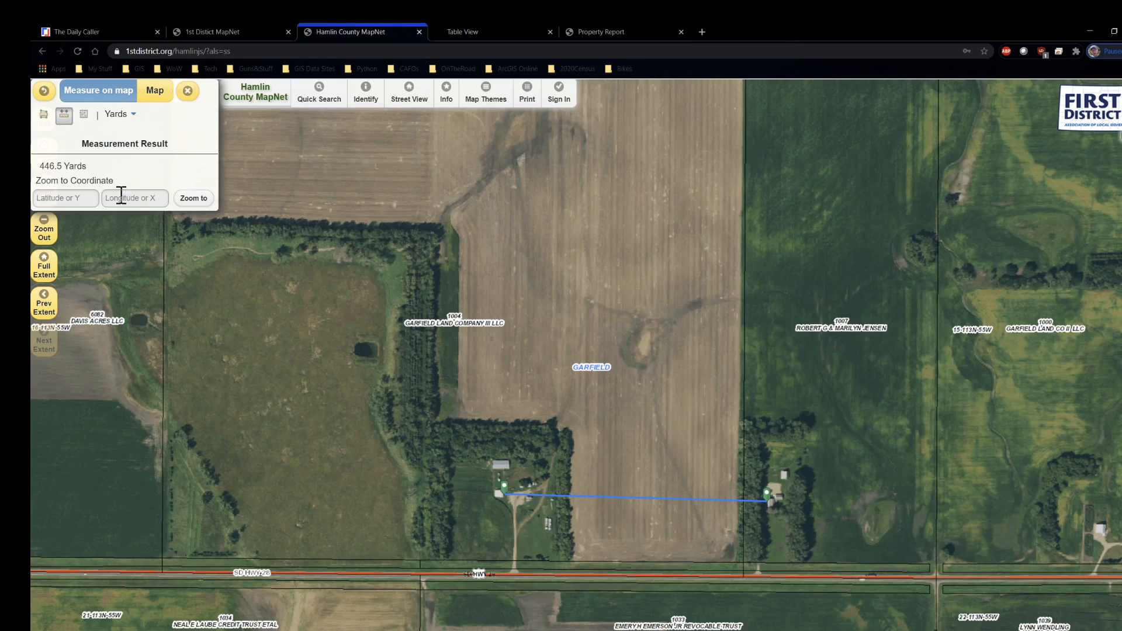
click(120, 114)
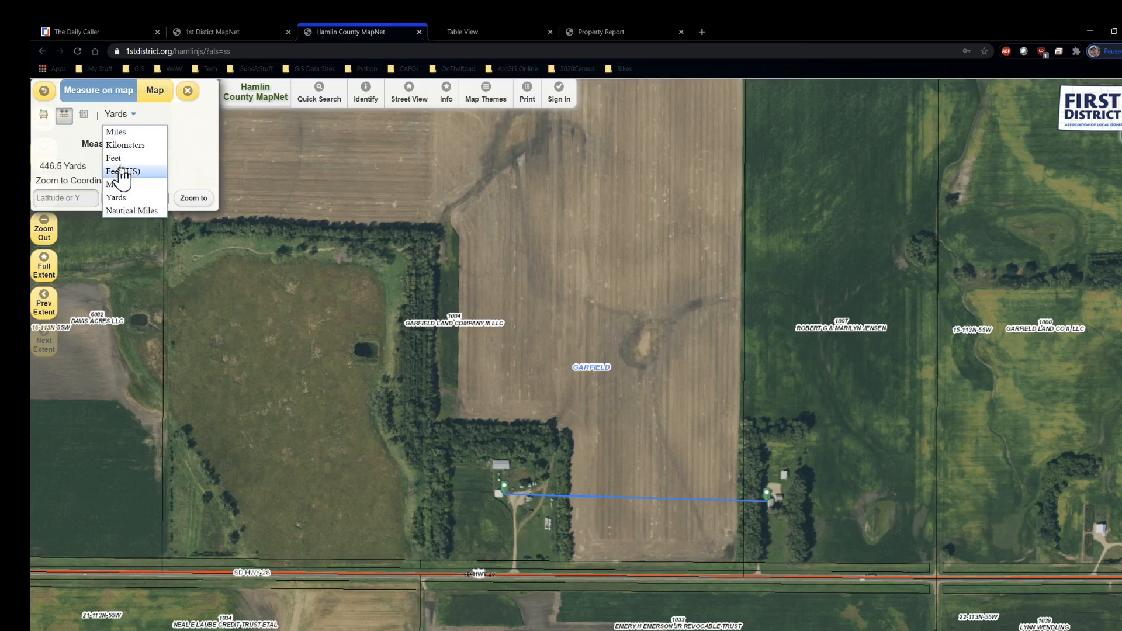
click(126, 132)
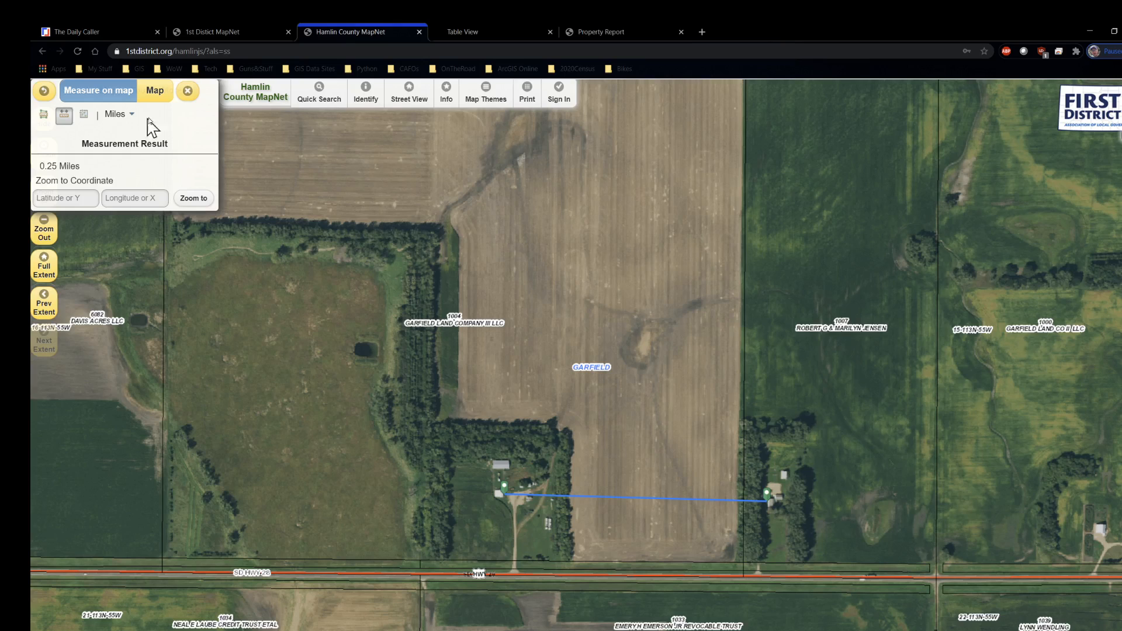
Measure the area in acres of the grassland north of SD HWY 28, outlining it between the western cropland and the eastern tree belt.
click(43, 116)
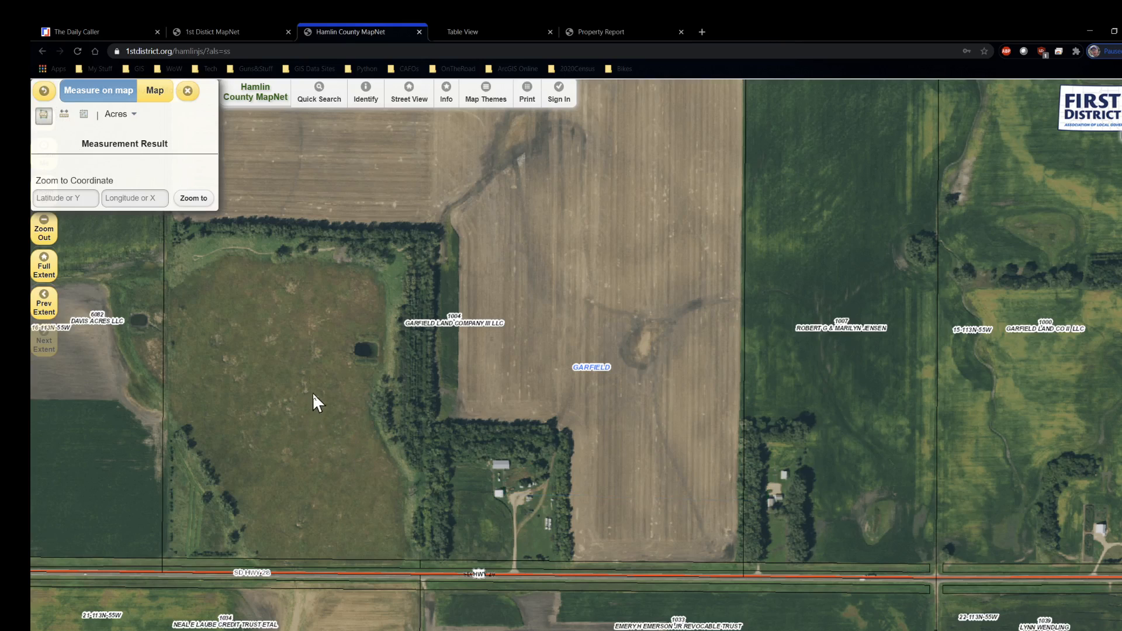
drag(311, 395, 578, 368)
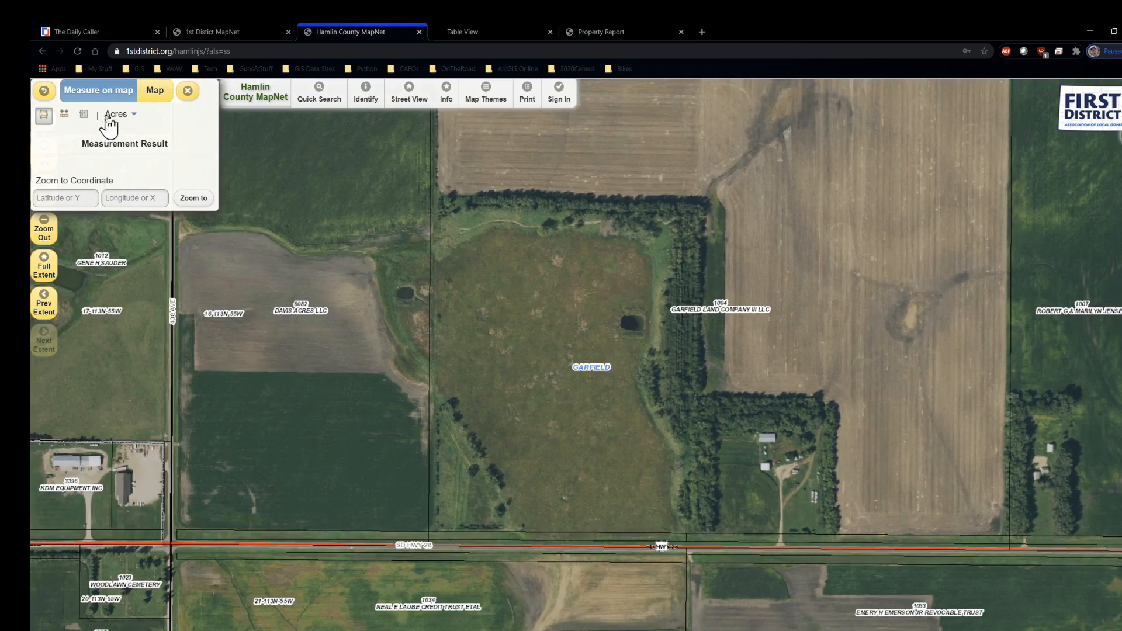
click(523, 544)
click(399, 336)
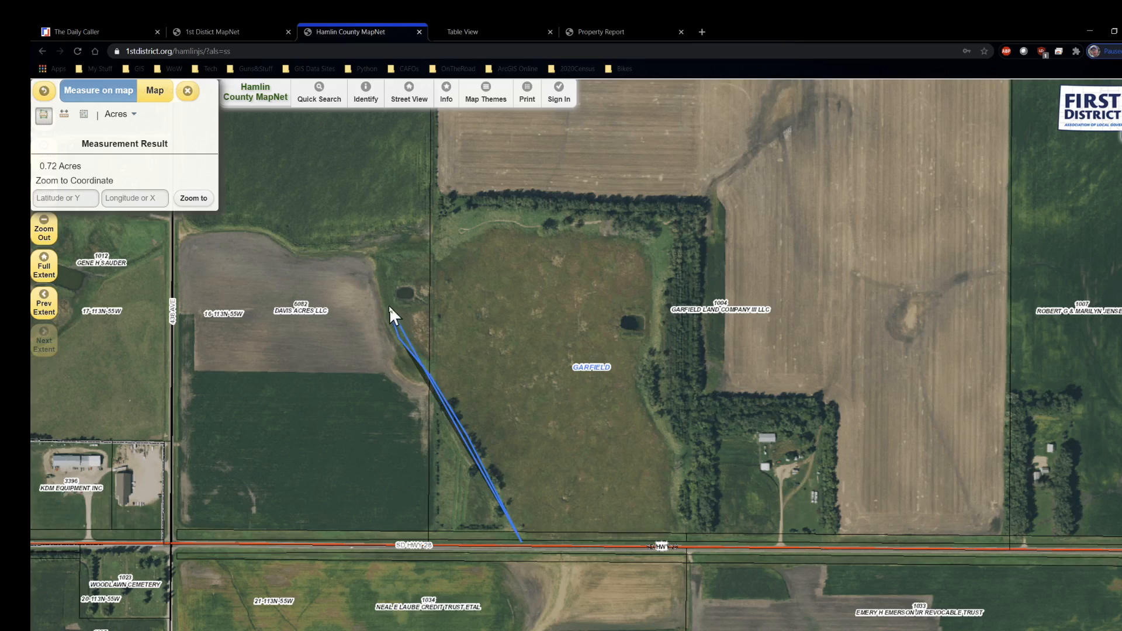
click(379, 250)
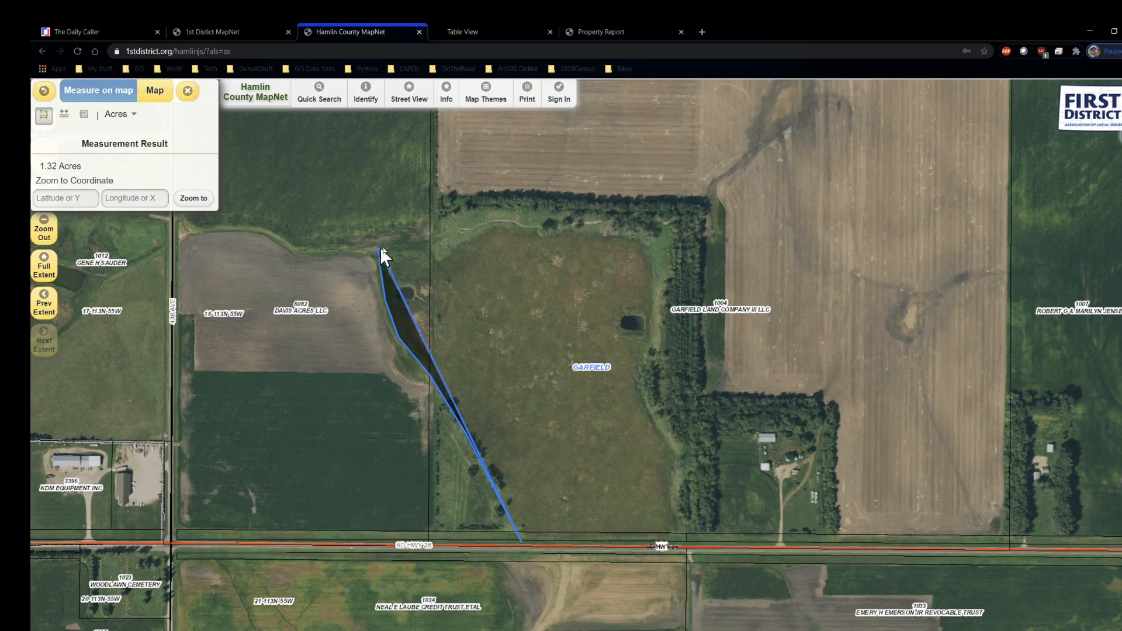
click(425, 243)
click(433, 232)
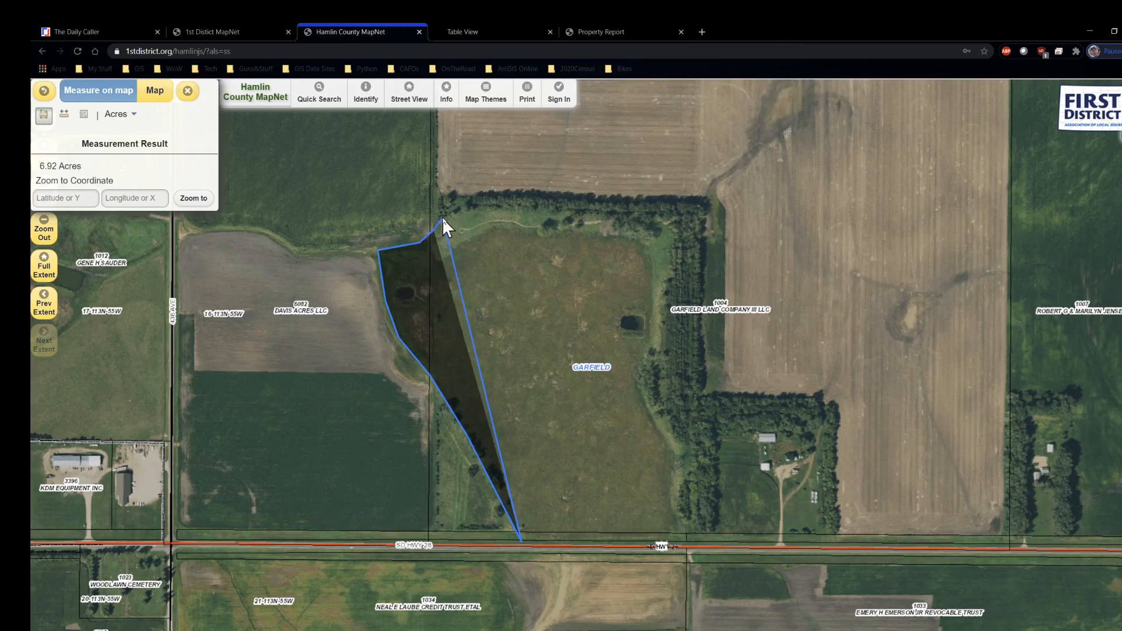
click(443, 215)
click(495, 210)
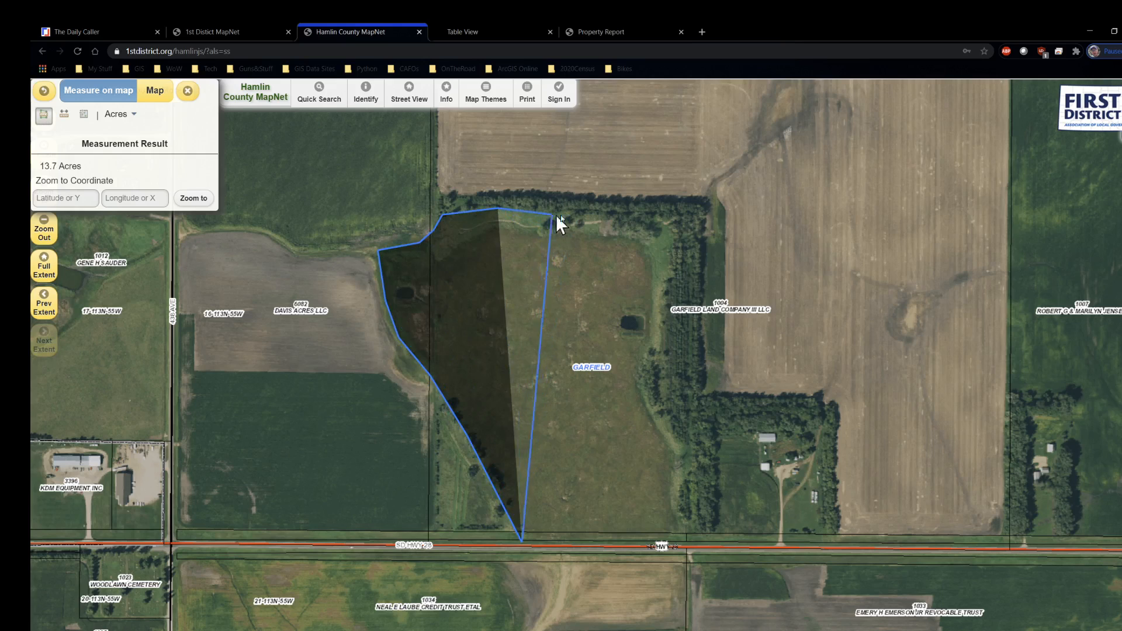
click(594, 211)
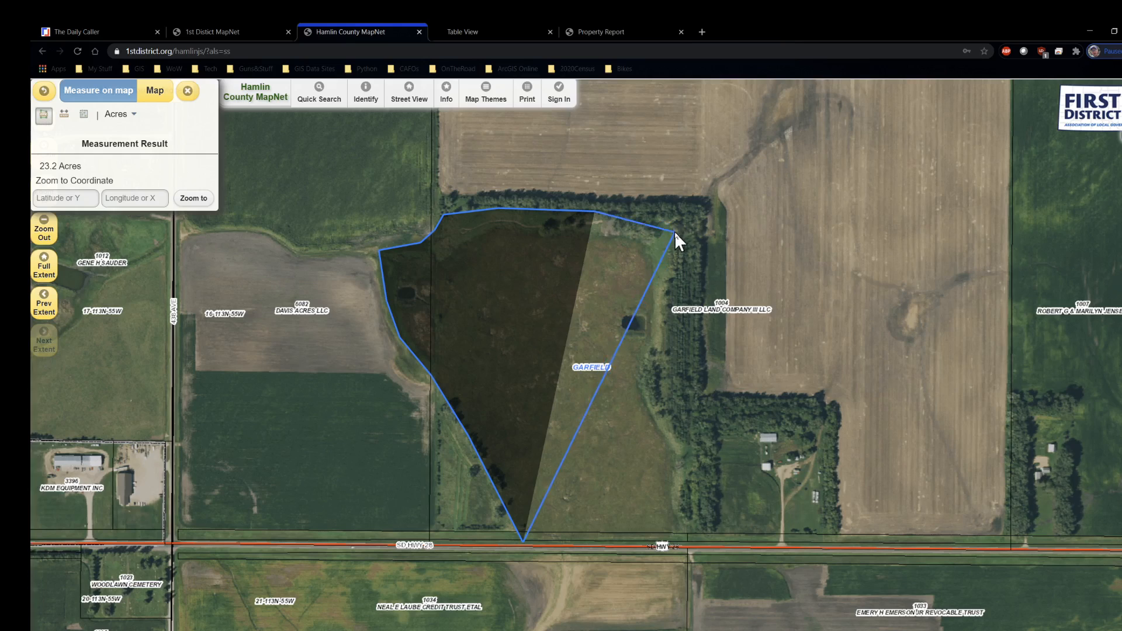
click(674, 230)
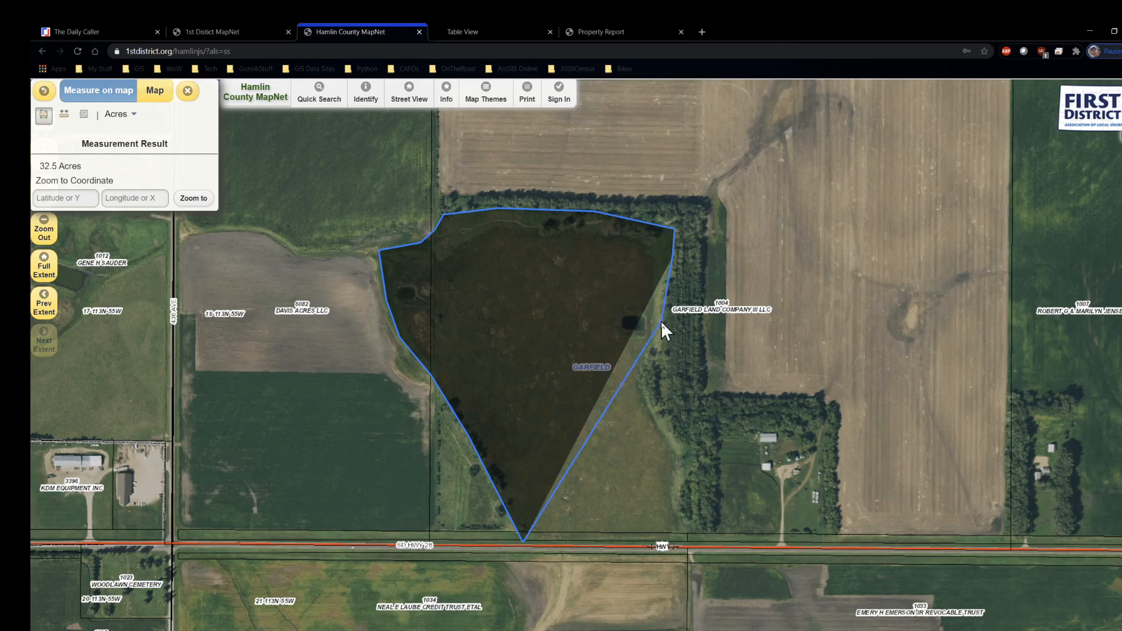
click(662, 320)
click(645, 354)
click(644, 402)
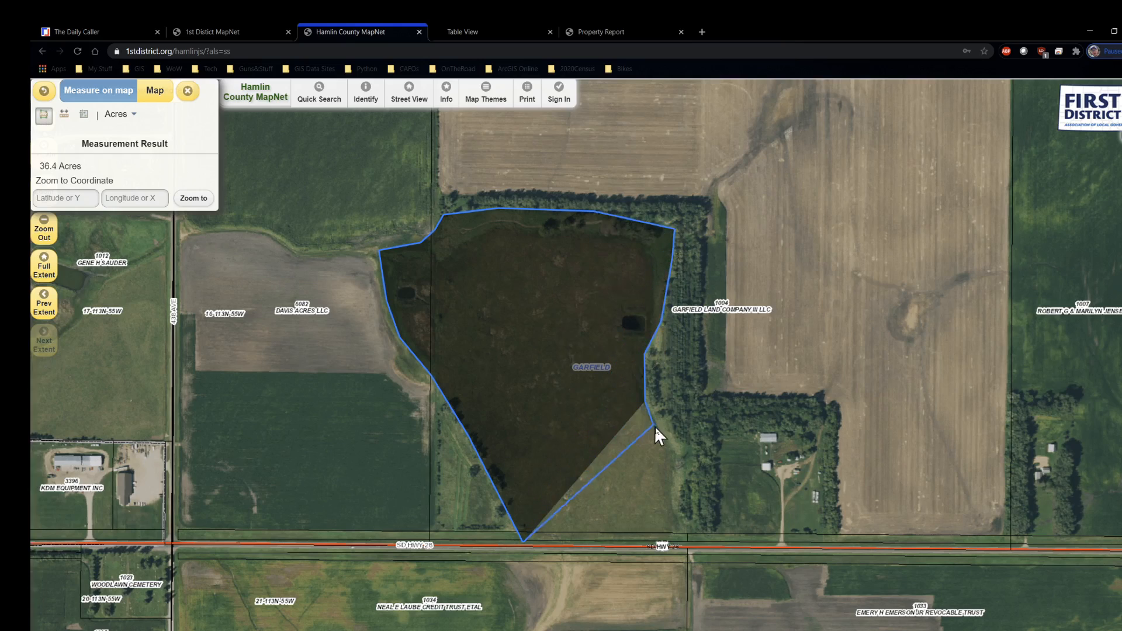
click(667, 444)
click(666, 498)
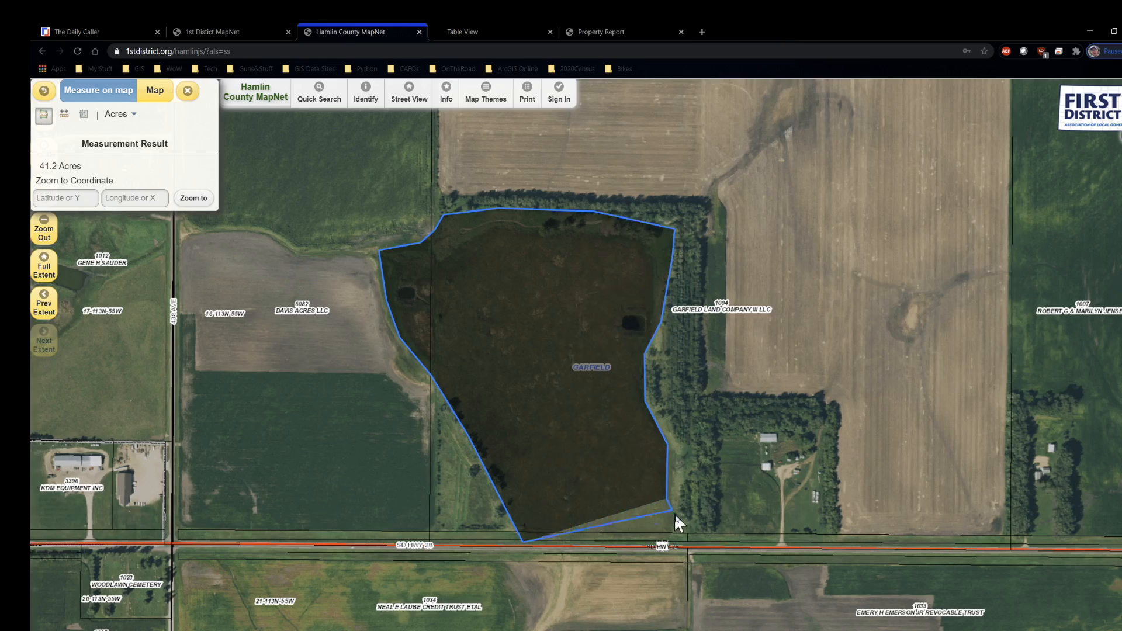
click(679, 531)
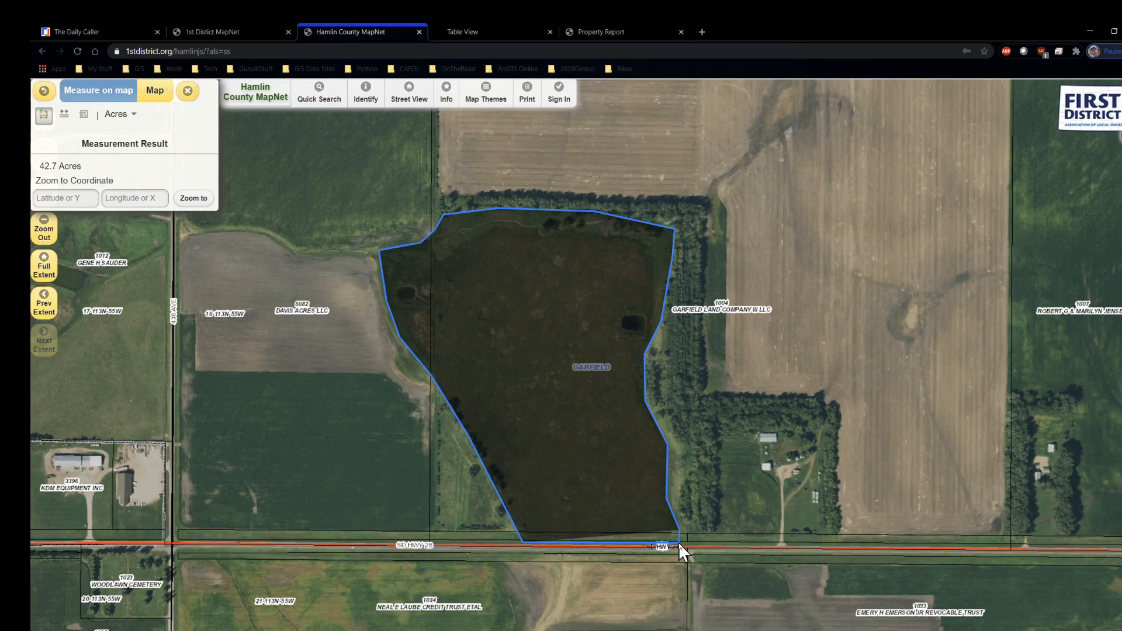
click(679, 542)
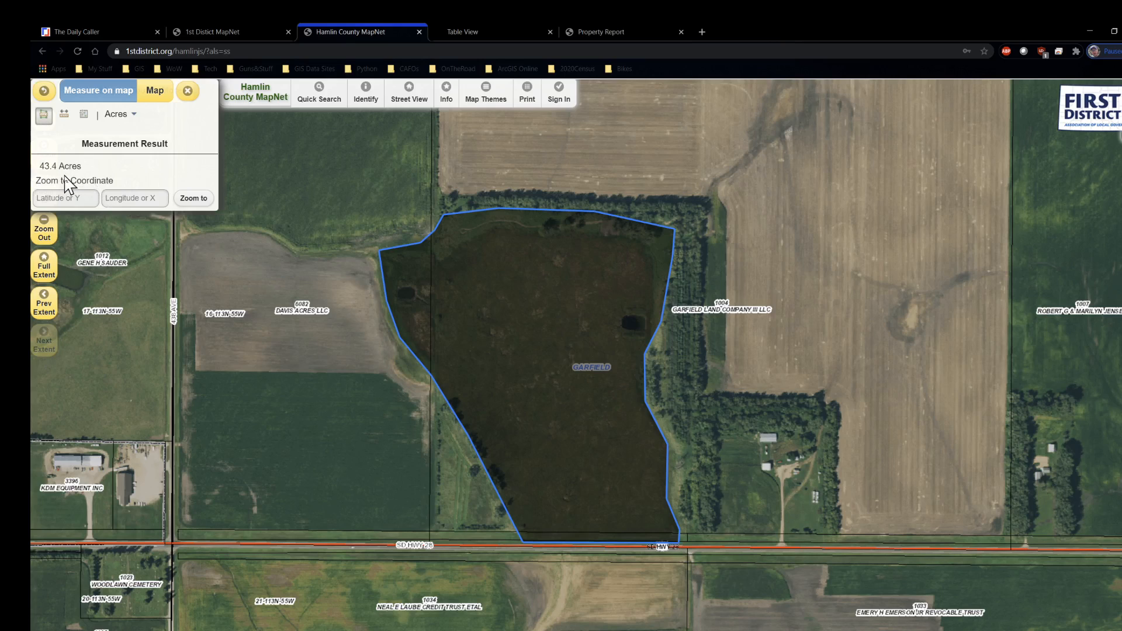
View the outlined area in Sq Feet, restore the unit to Acres, and close the Measure tool.
click(124, 114)
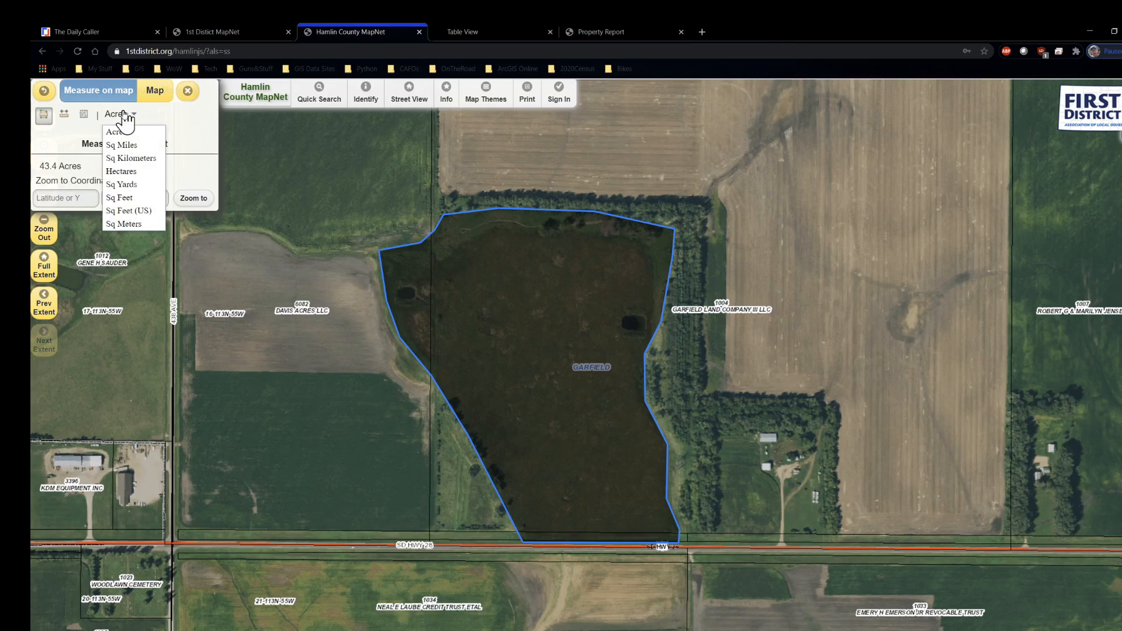
click(117, 198)
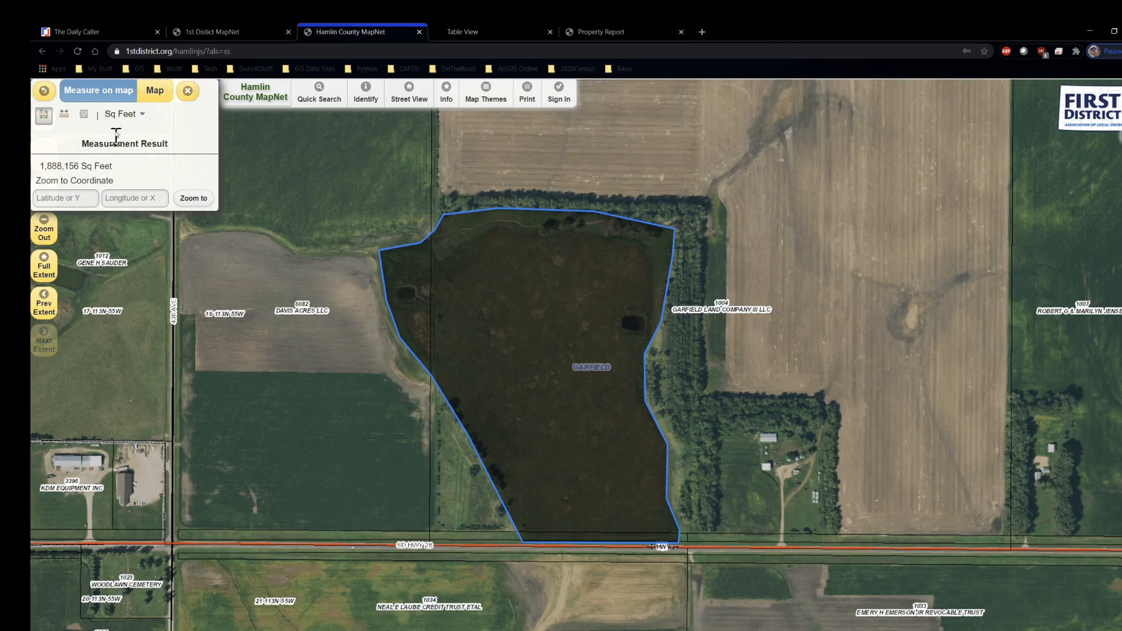
click(121, 116)
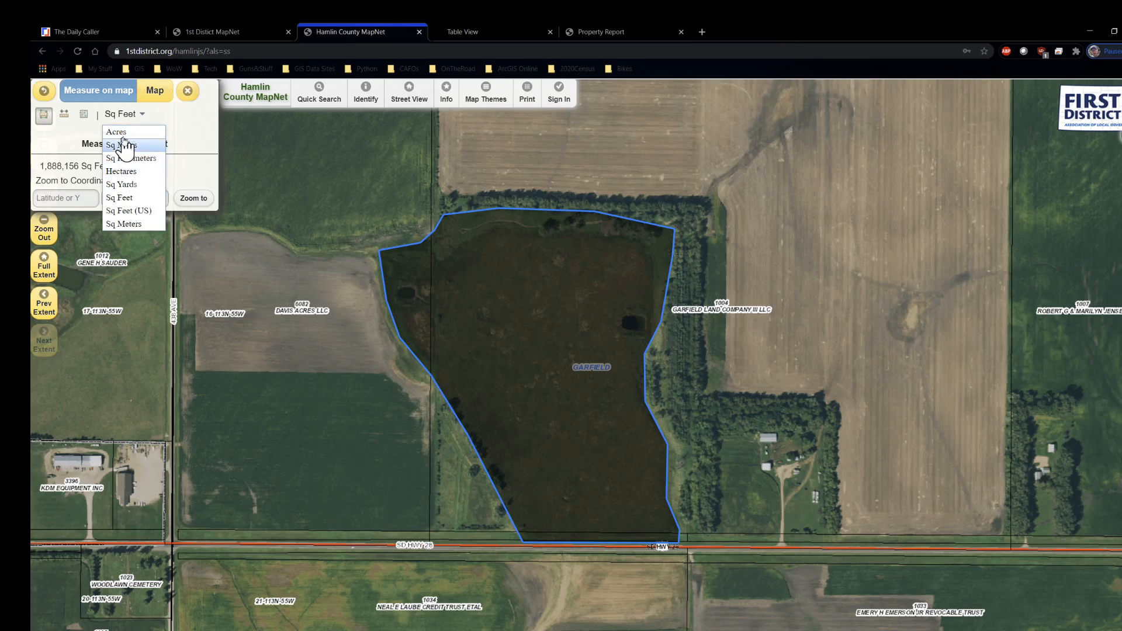
click(121, 132)
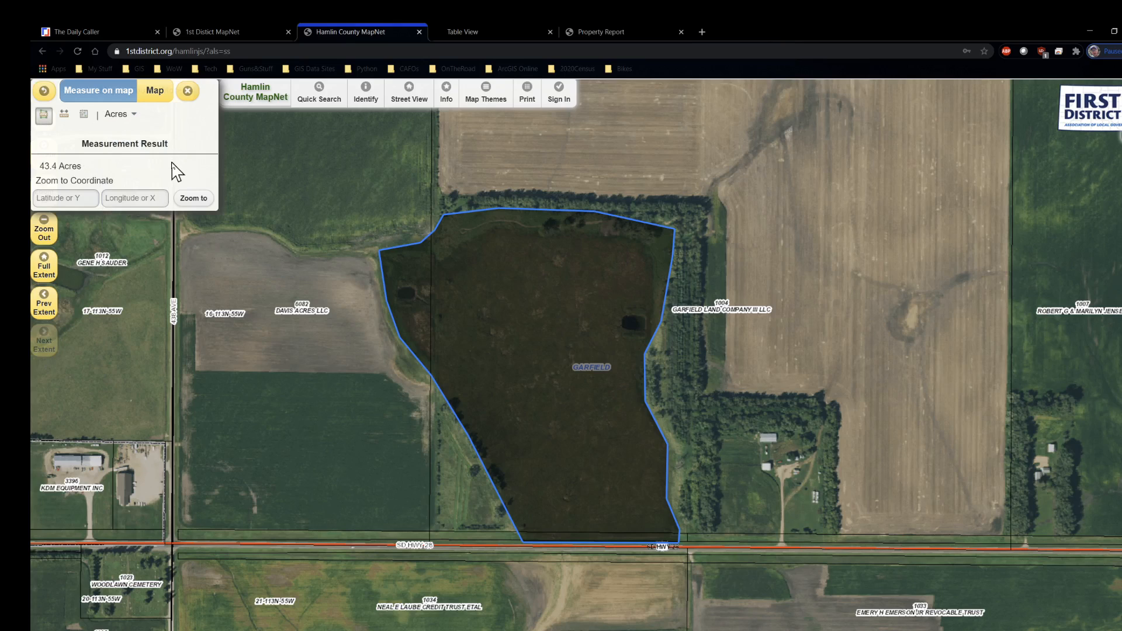
click(188, 91)
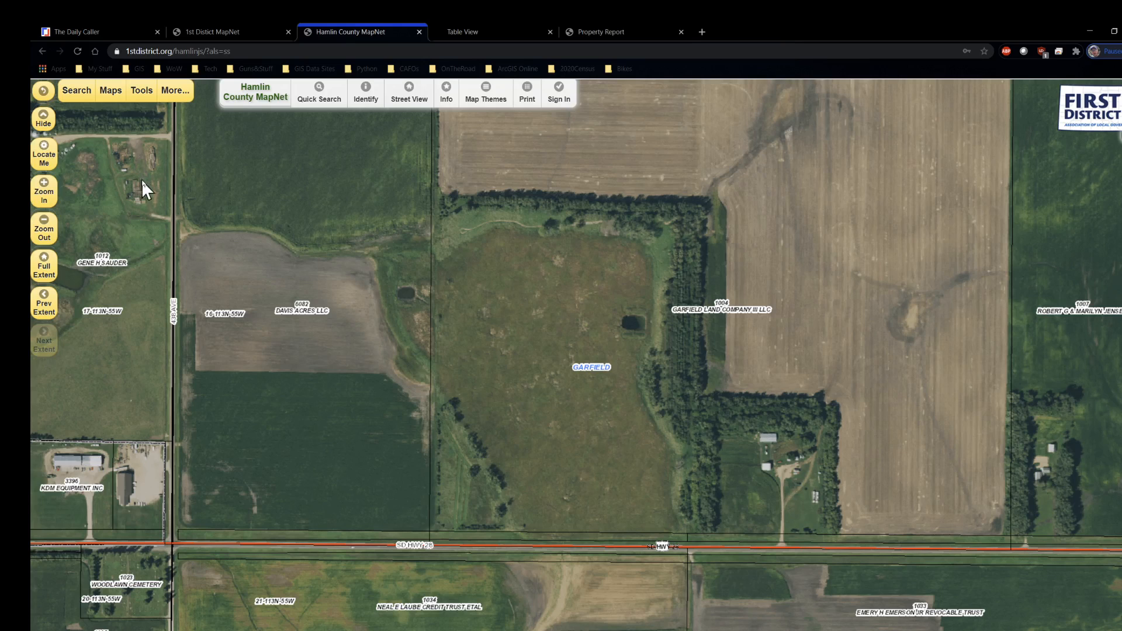
click(140, 99)
click(87, 220)
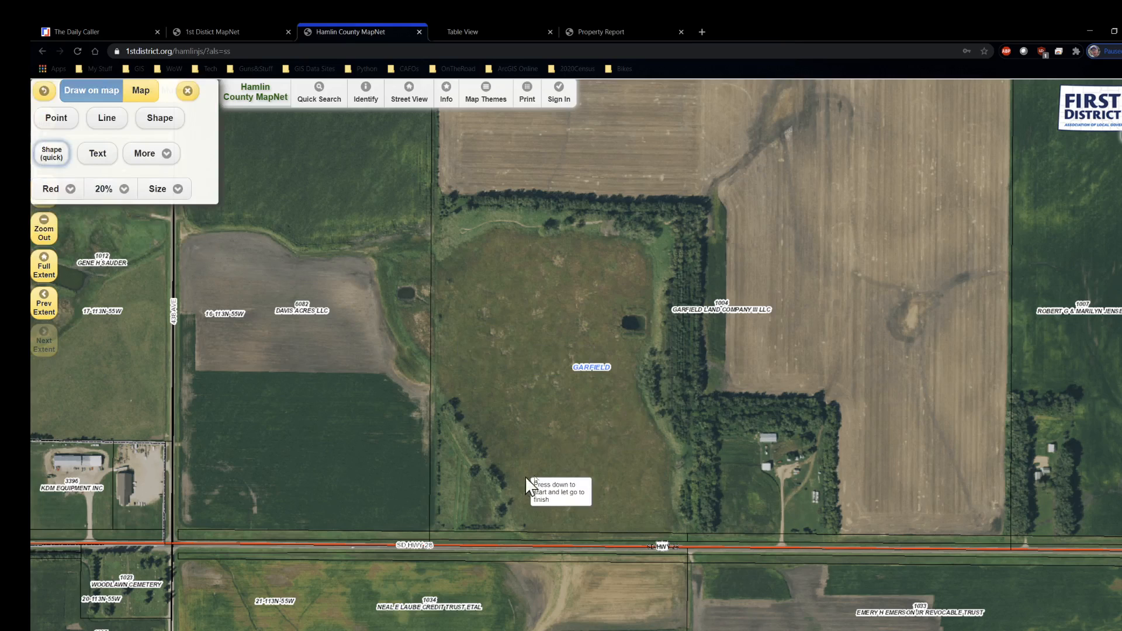
mouse_move(934, 468)
mouse_down()
mouse_move(790, 436)
mouse_move(875, 465)
mouse_up()
drag(875, 506, 879, 510)
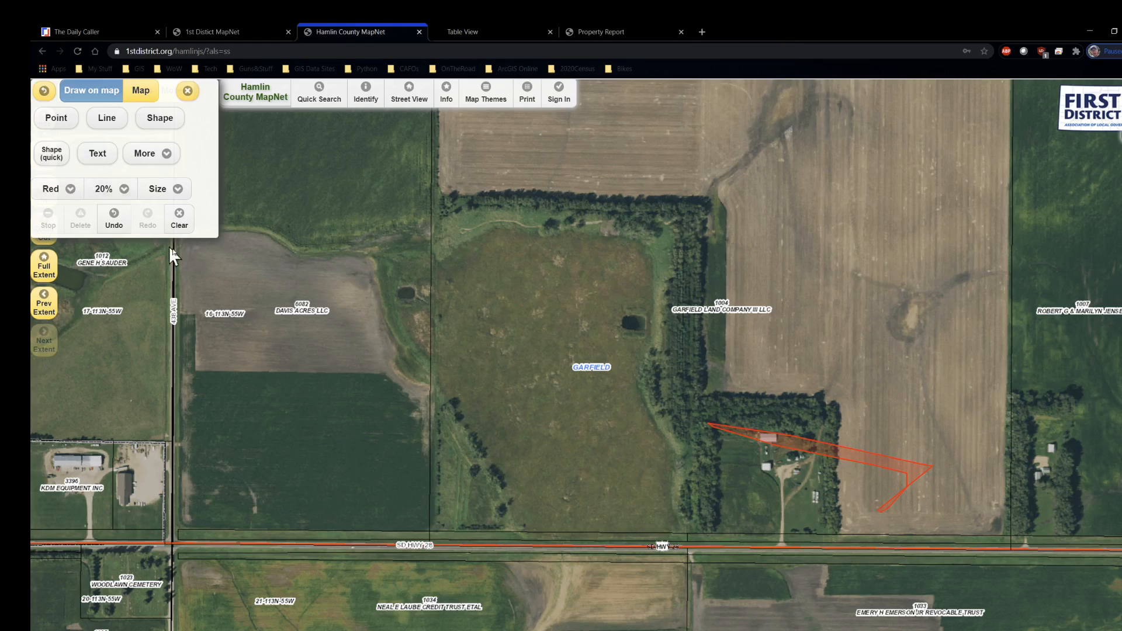
click(179, 221)
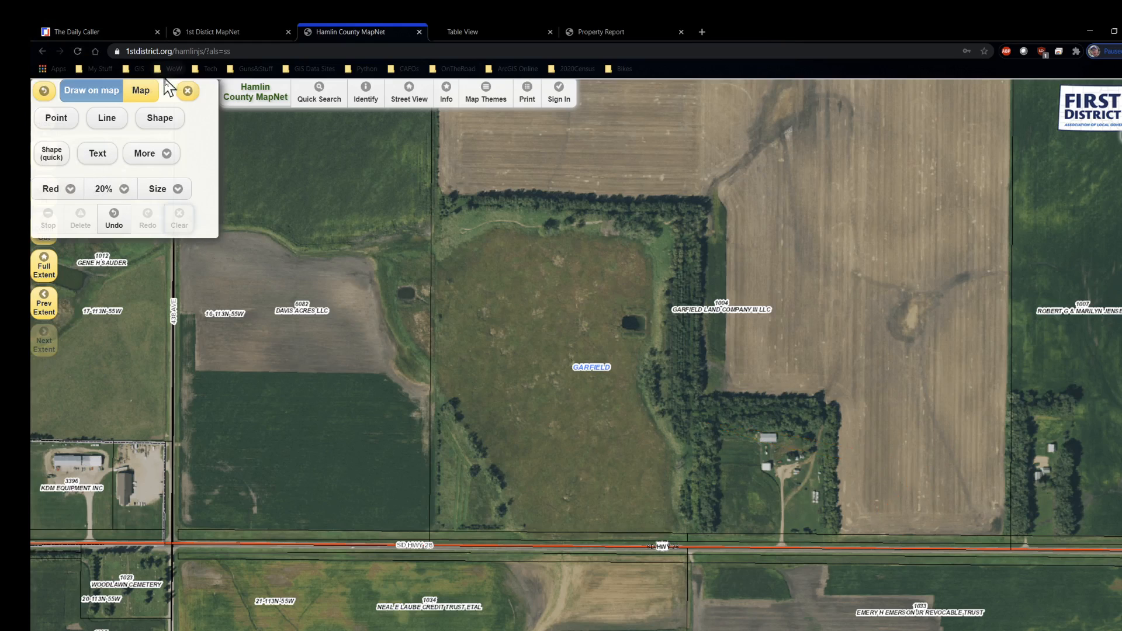
click(188, 92)
Start the Draw tool over the Garfield farmstead north of SD HWY 28 and choose the Rectangle shape.
drag(814, 374, 536, 308)
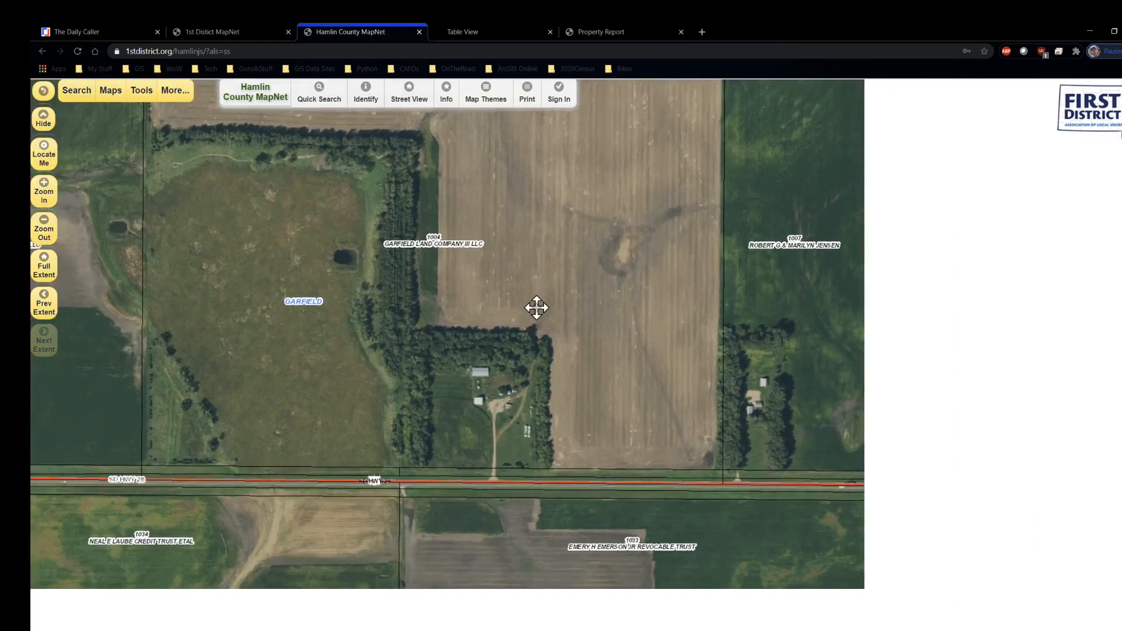
scroll(546, 316, up, 2)
drag(623, 467, 588, 239)
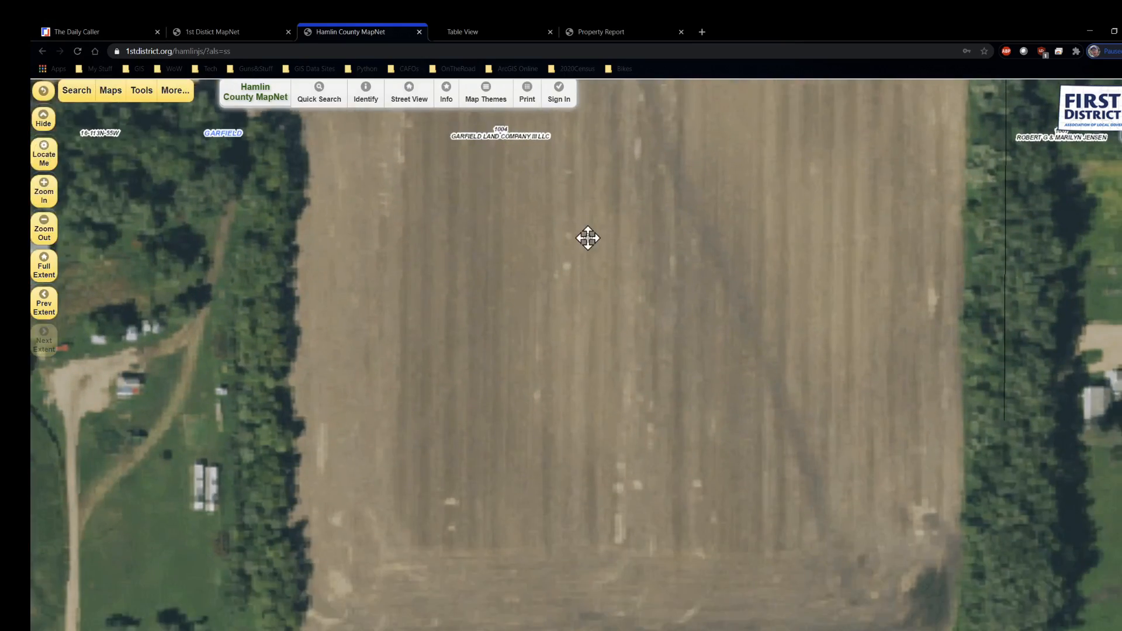
scroll(563, 294, down, 1)
drag(418, 331, 662, 309)
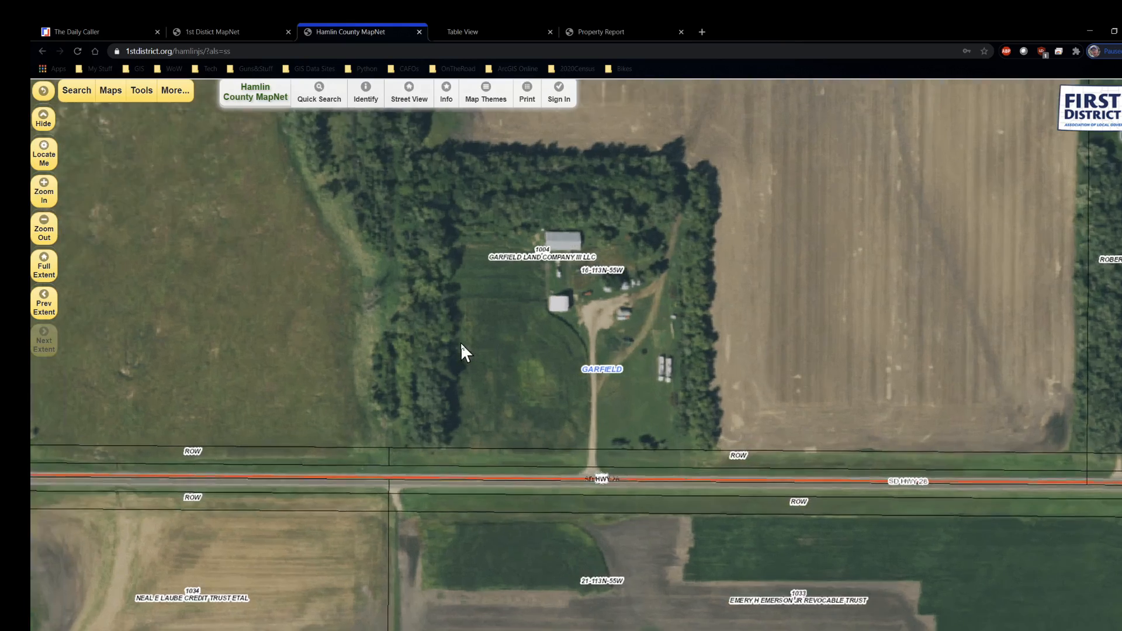
scroll(461, 345, up, 1)
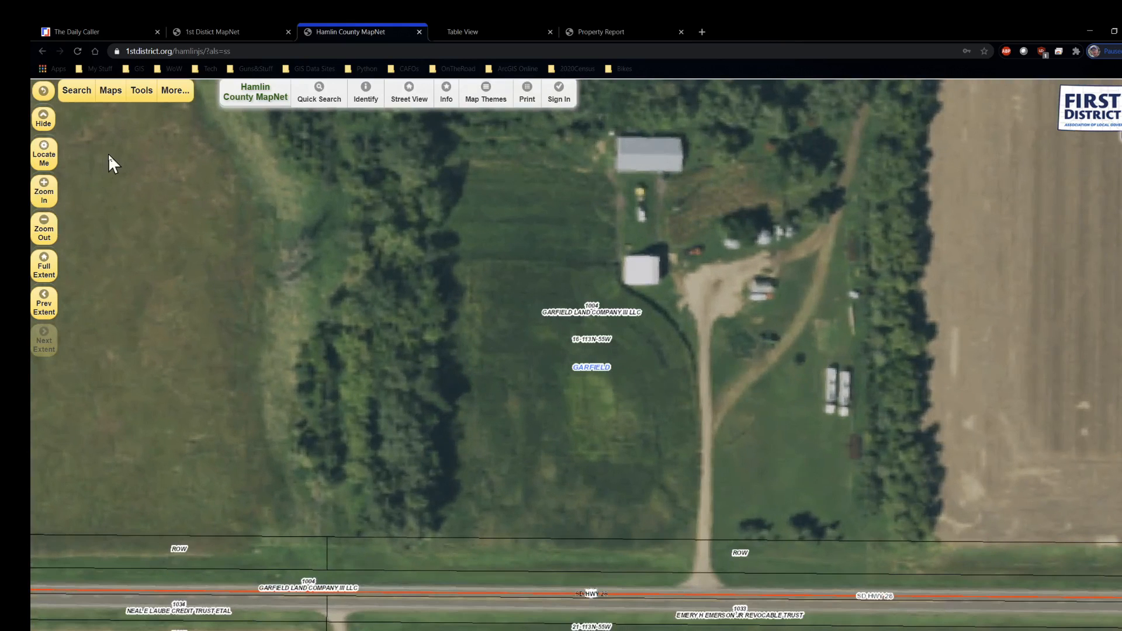
click(144, 97)
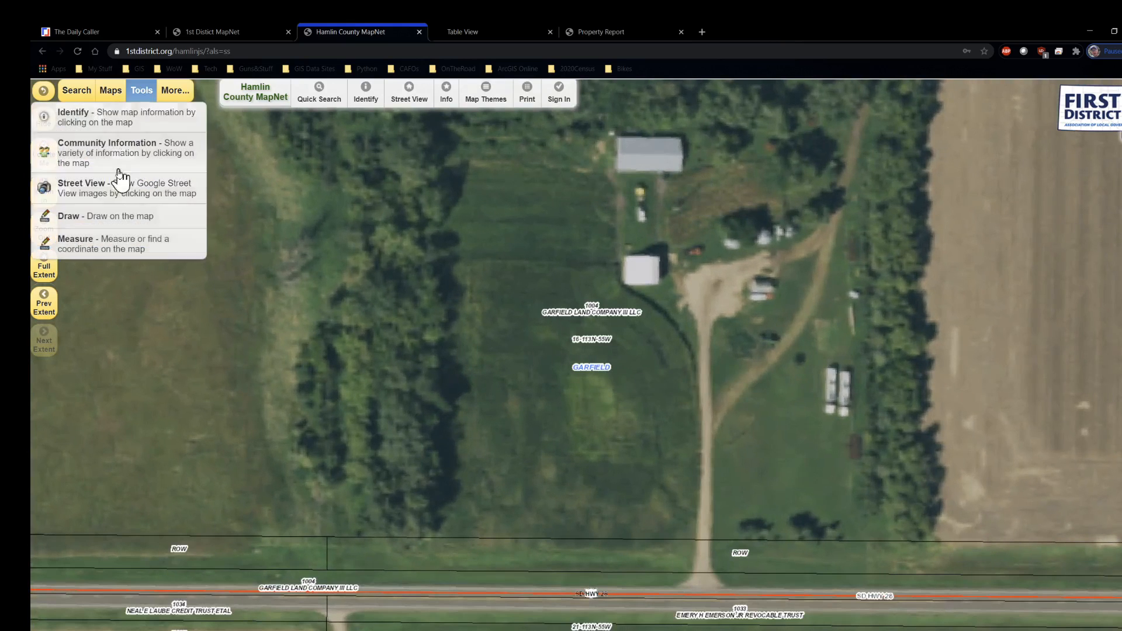
click(92, 221)
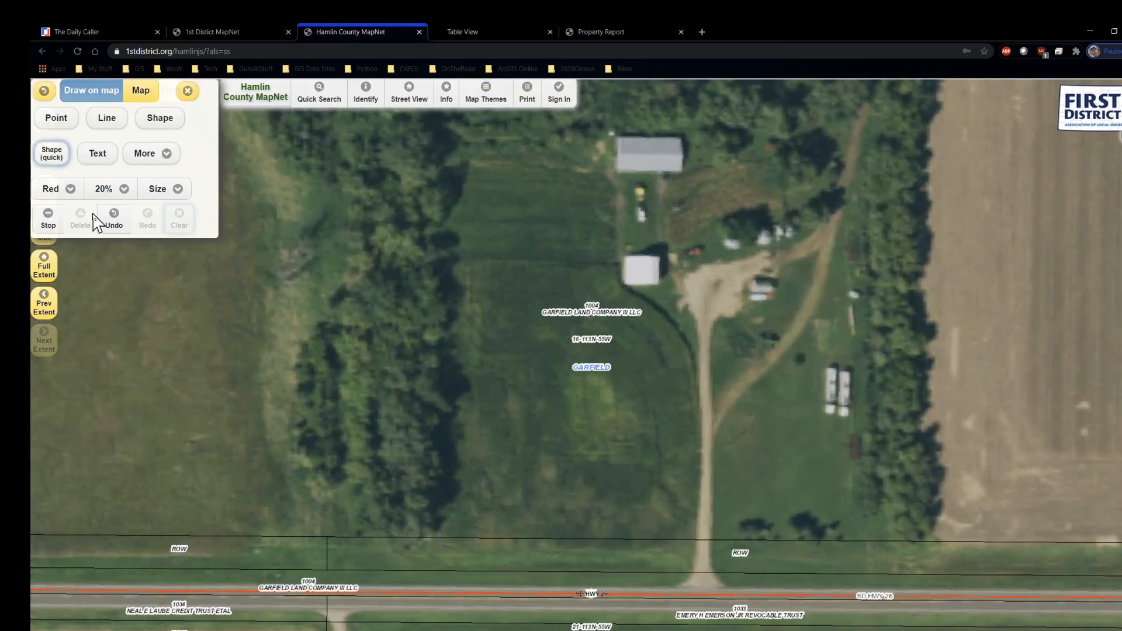
click(166, 156)
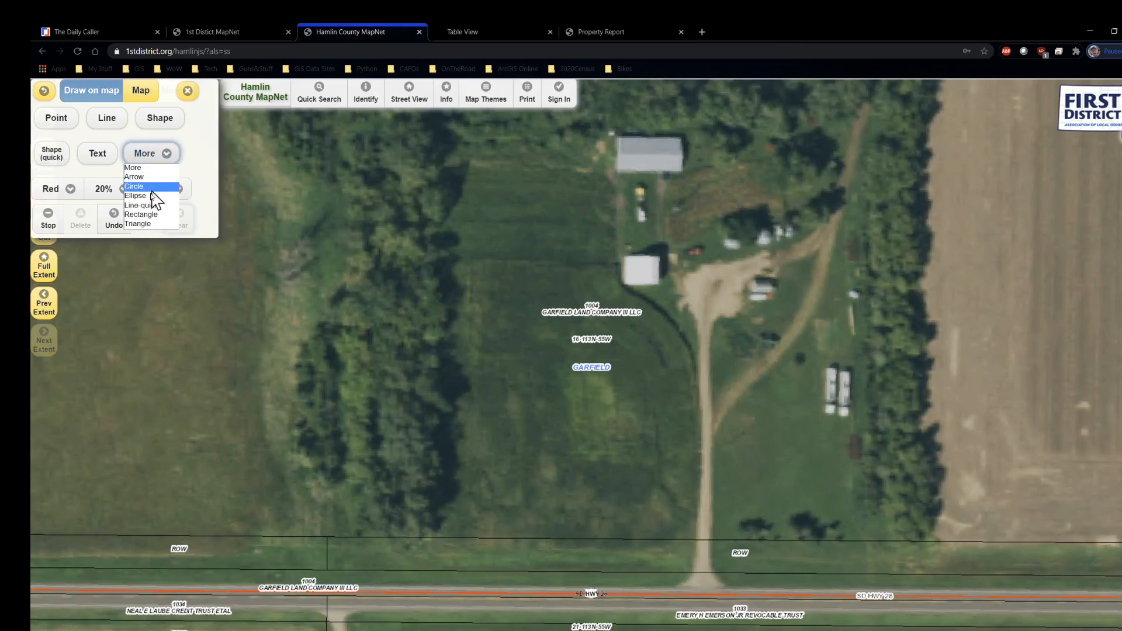
click(146, 214)
Set the rectangle's drawing color to Silver and its size to 4.
click(70, 188)
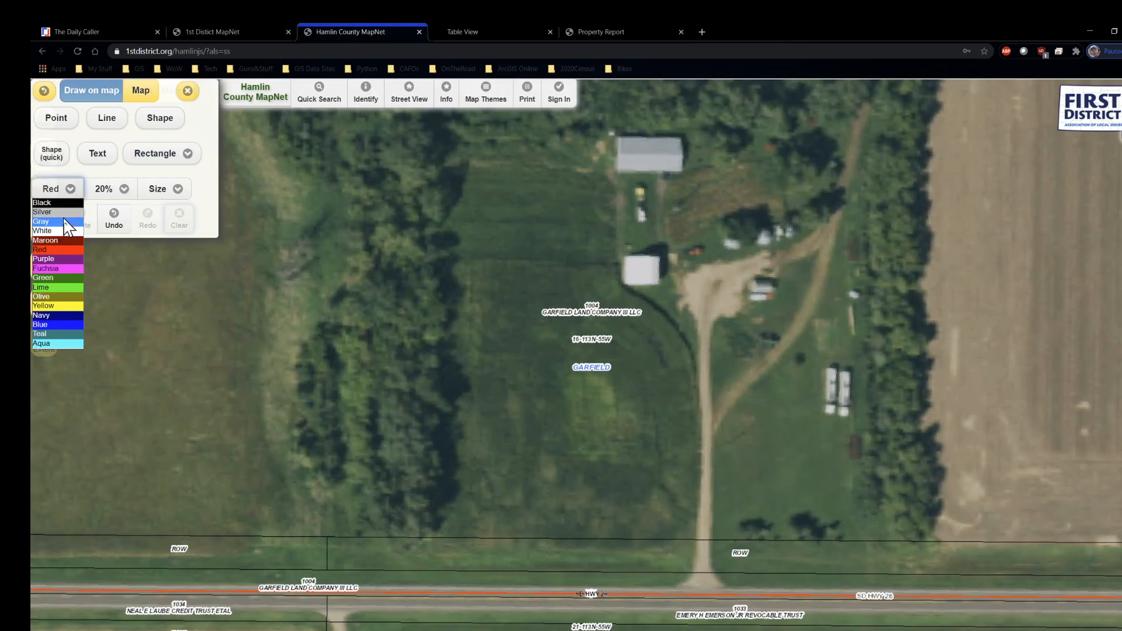
click(65, 212)
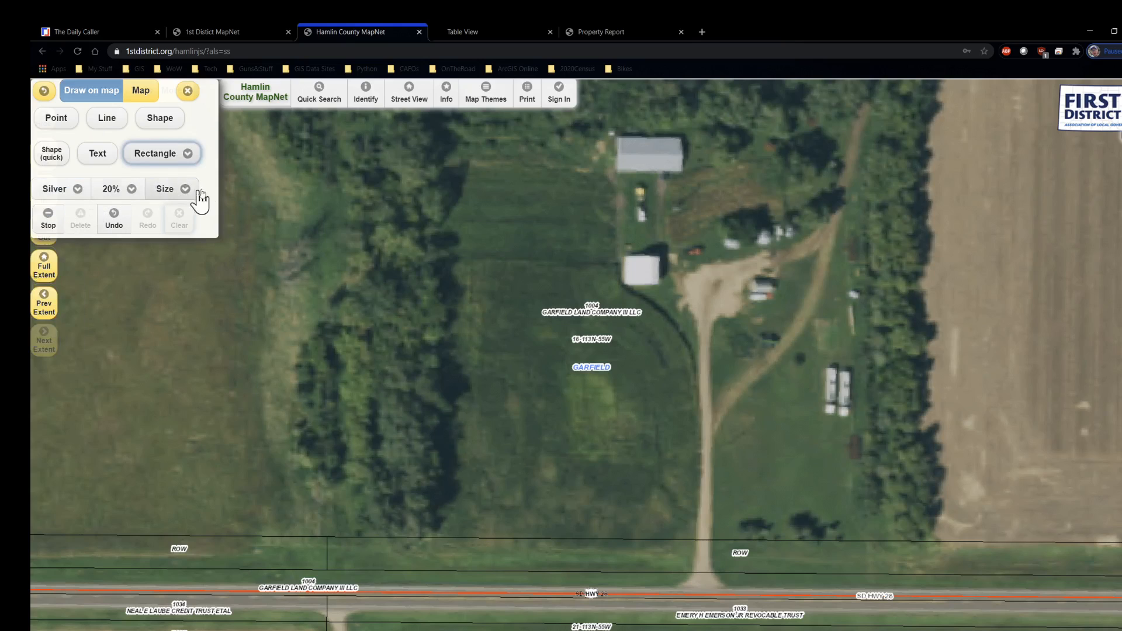
click(175, 192)
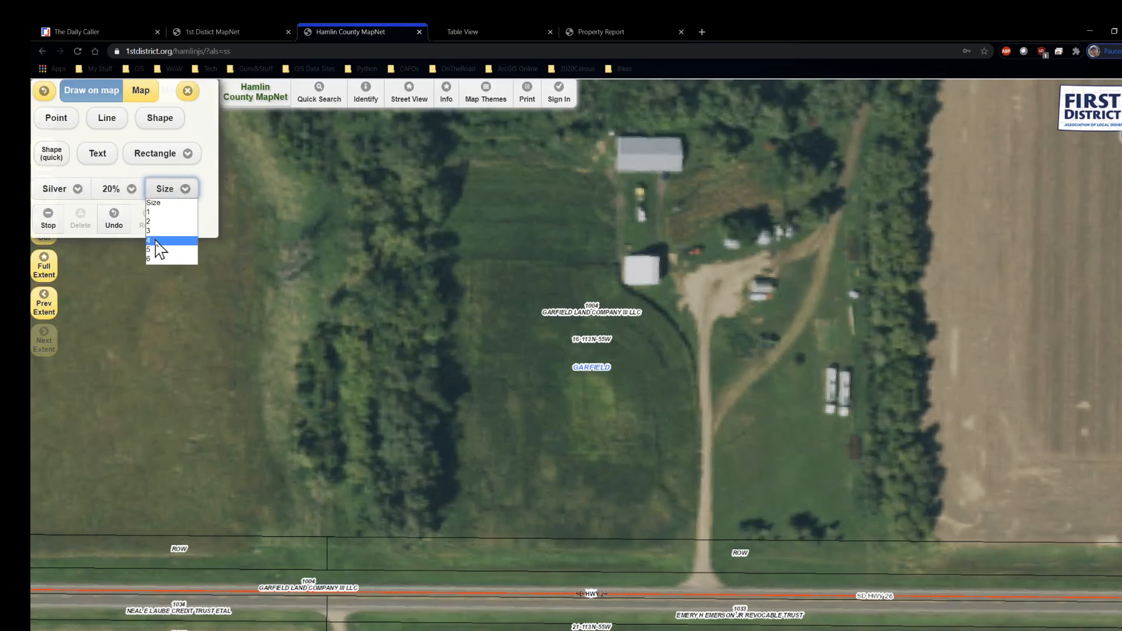
click(155, 241)
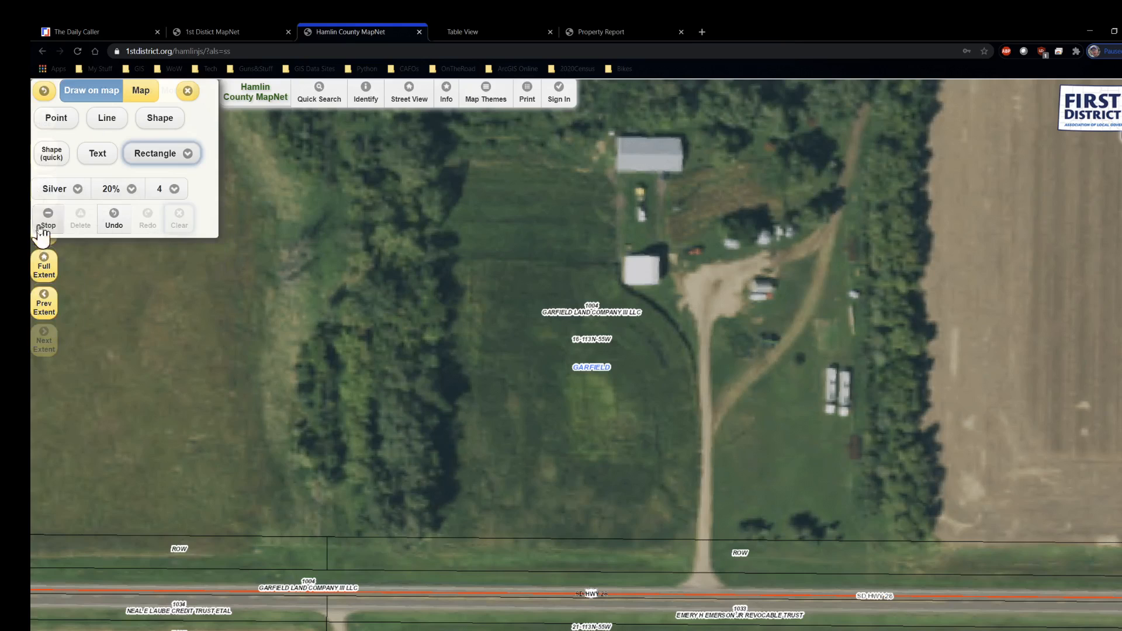
Draw the rectangle on the grass south of the GARFIELD label and set up the Line tool with Blue color and Dash style.
mouse_move(531, 413)
mouse_down()
mouse_move(623, 464)
mouse_move(640, 455)
mouse_up()
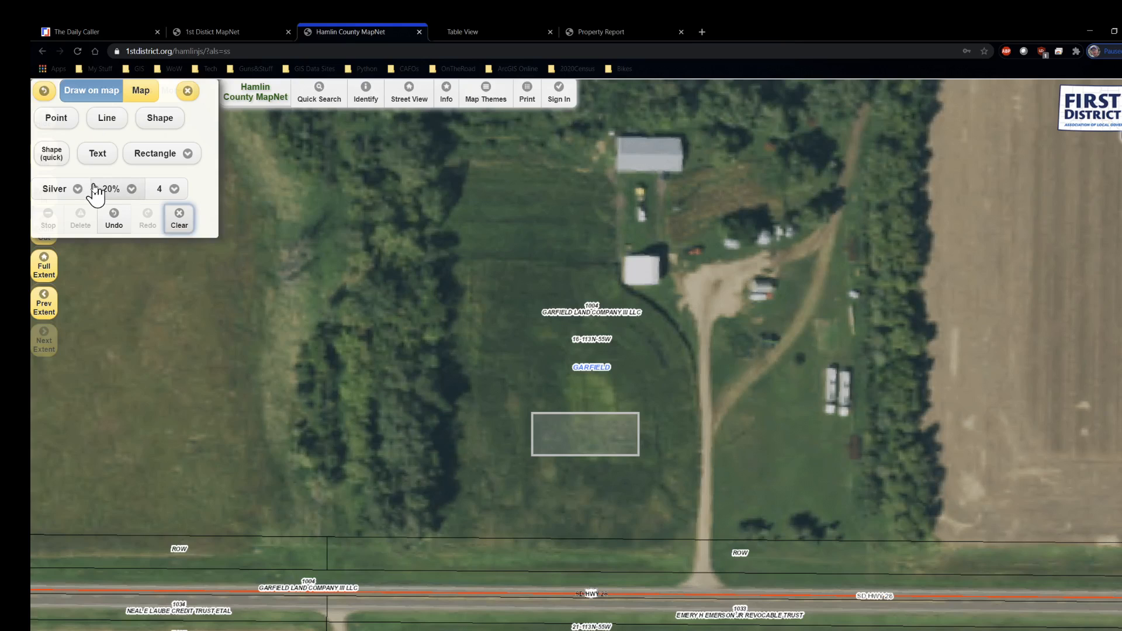
click(114, 121)
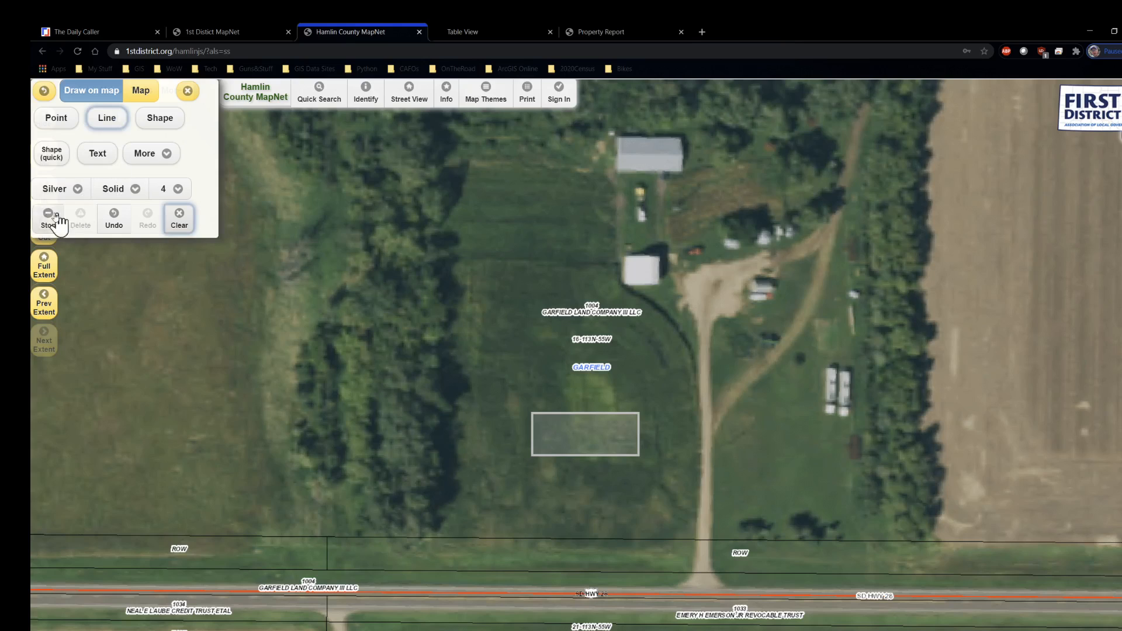
click(75, 188)
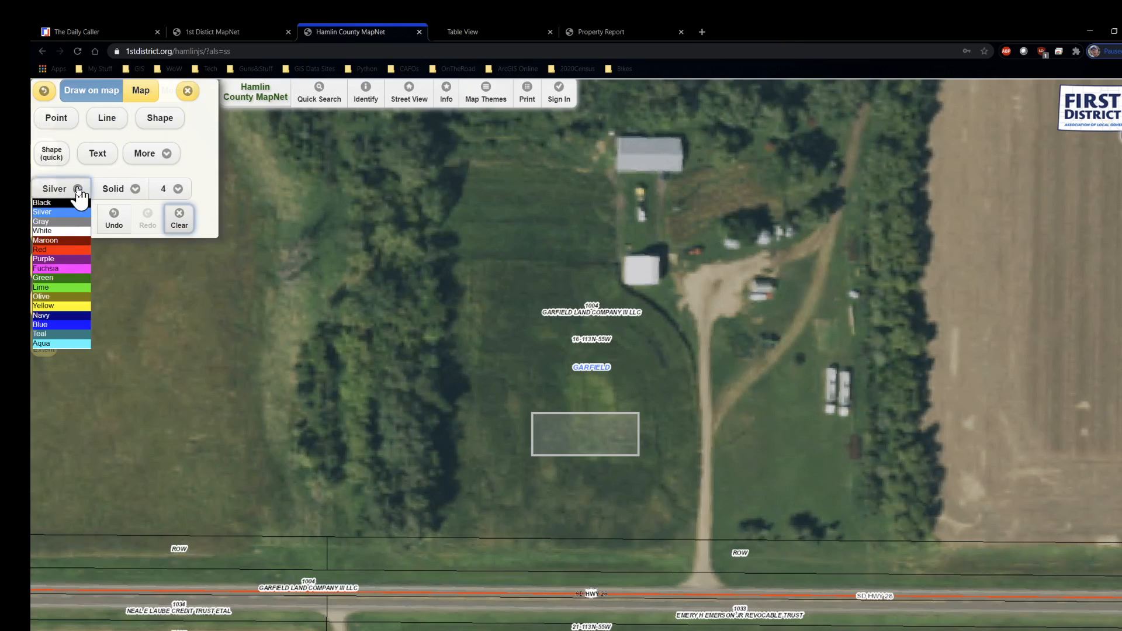
click(61, 324)
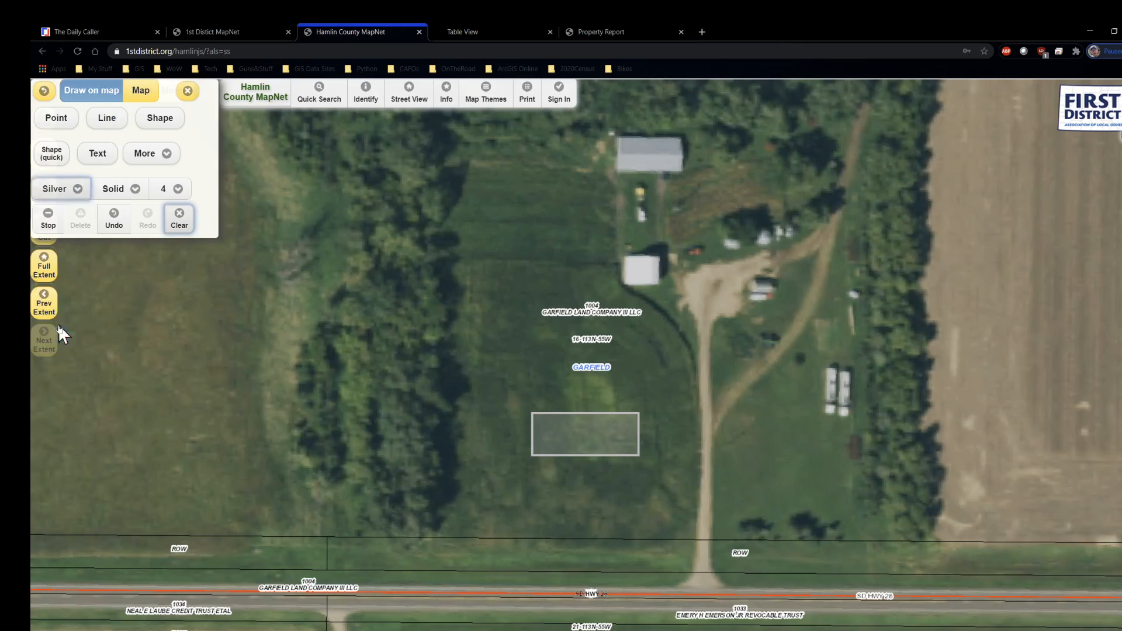
click(133, 194)
click(111, 215)
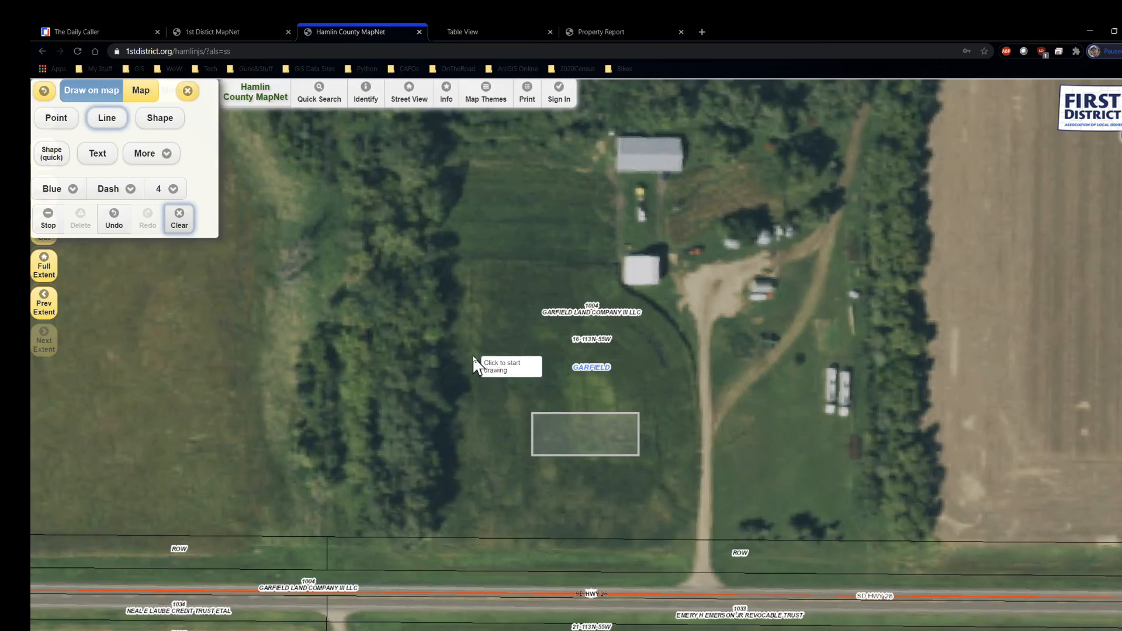
Draw the line around the grass field, up the western tree edge, past the small white building and down along the driveway to the ROW boundary.
click(437, 525)
click(444, 262)
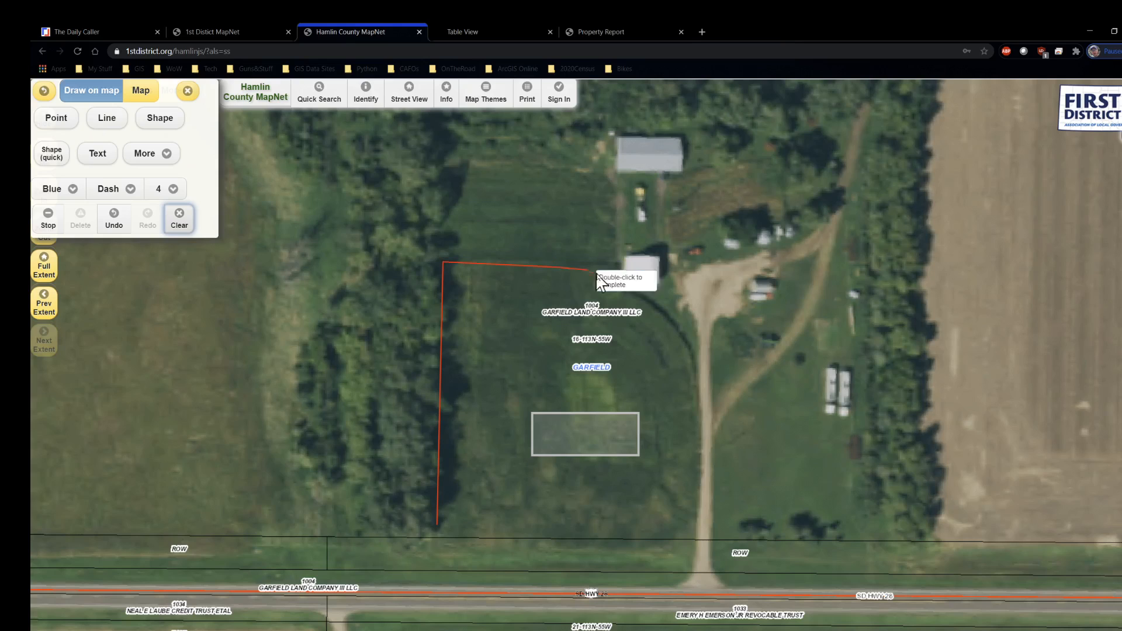
click(628, 289)
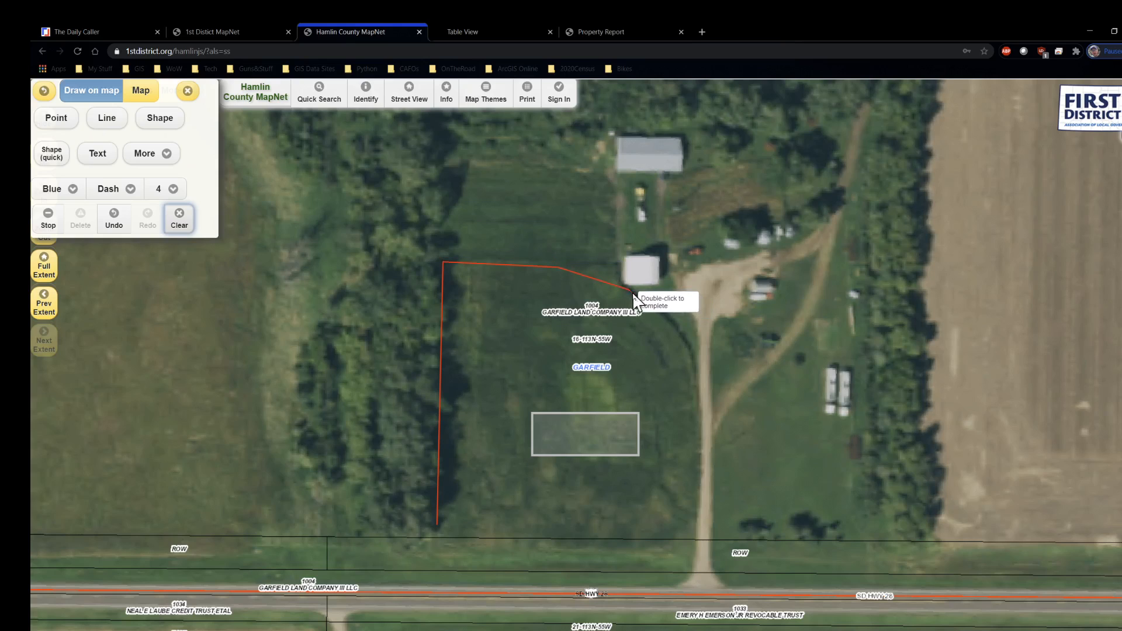
click(679, 328)
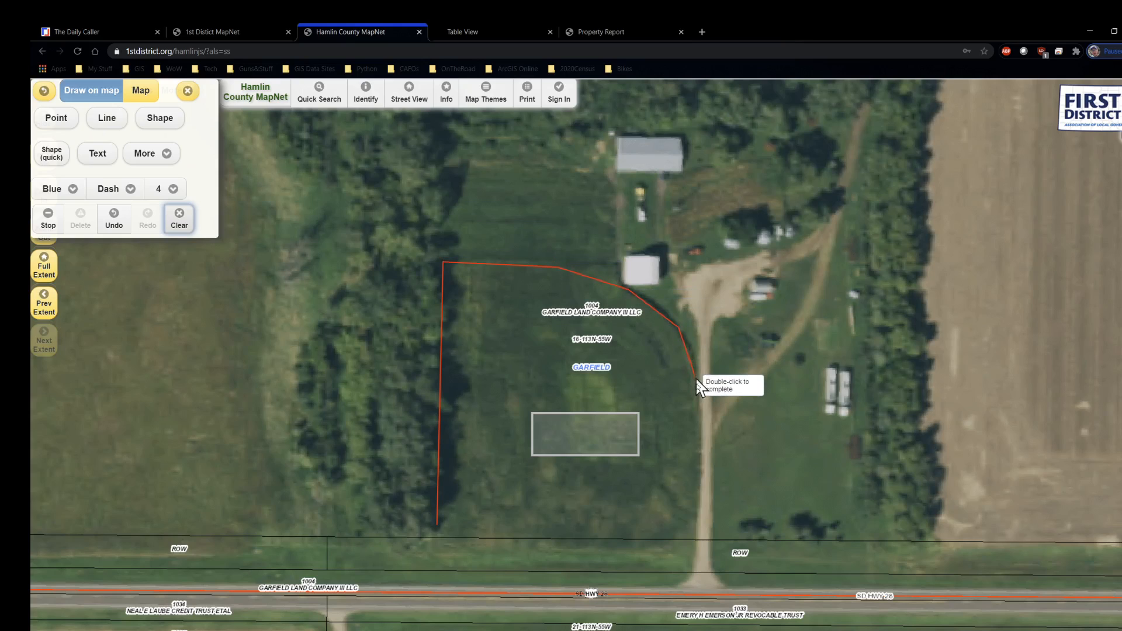
click(695, 376)
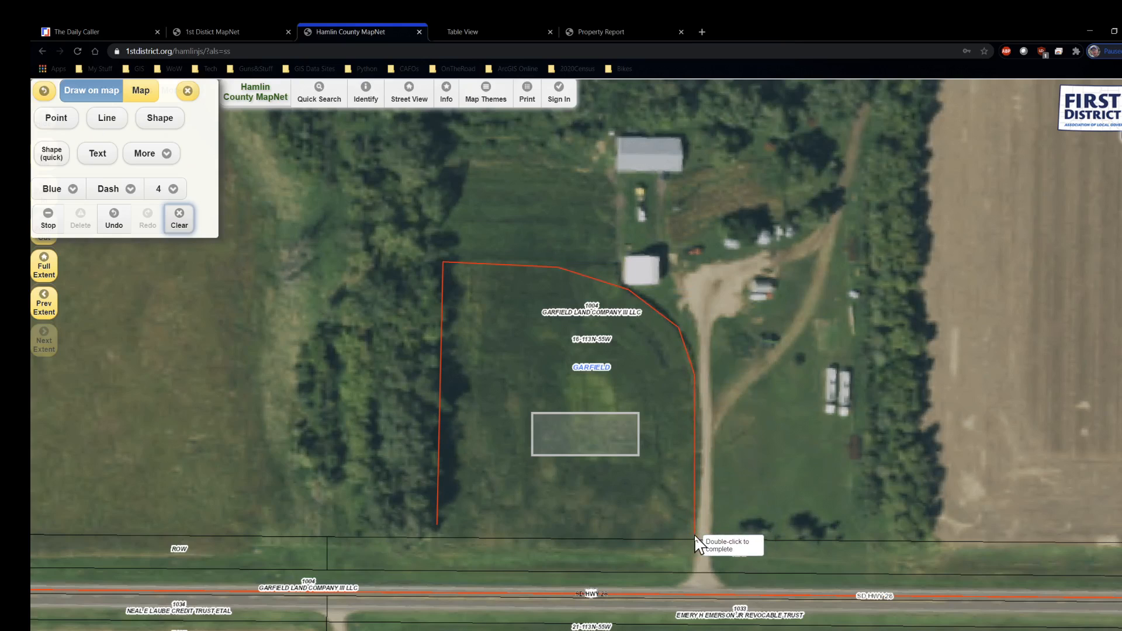
click(695, 537)
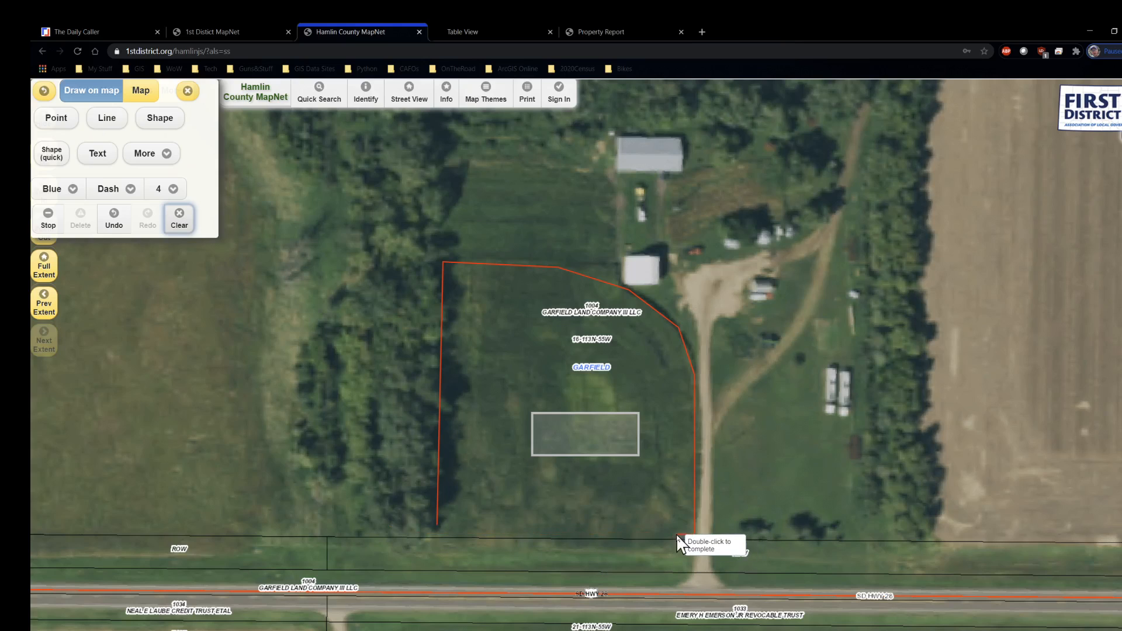
double_click(693, 533)
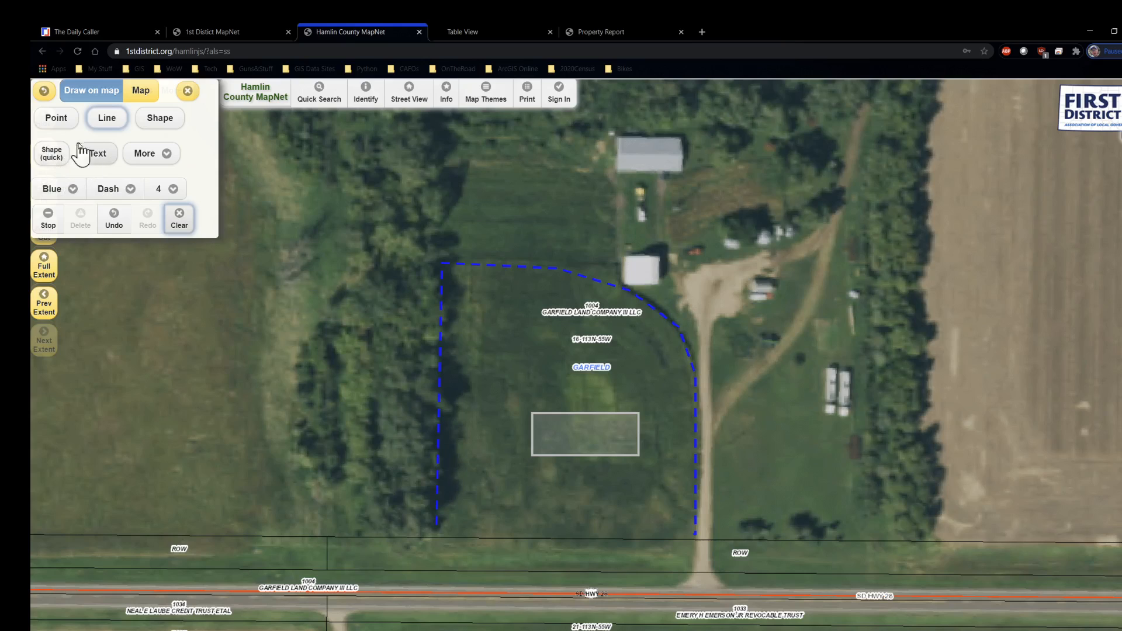
Place a Purple Diamond point of size 18 at the center of the rectangle.
click(56, 120)
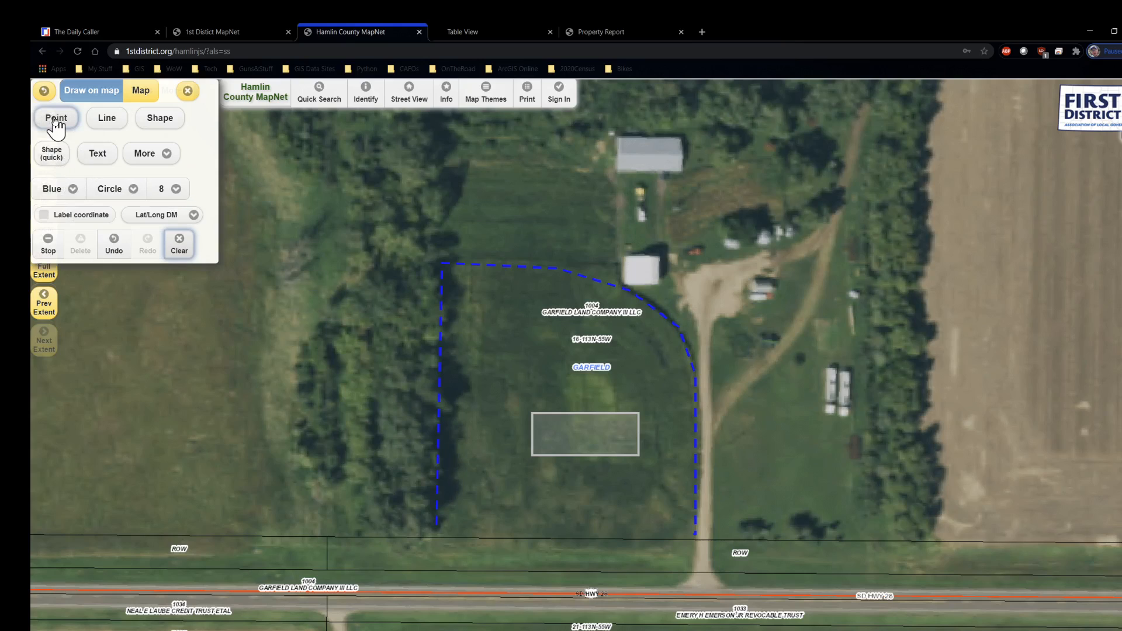
click(74, 189)
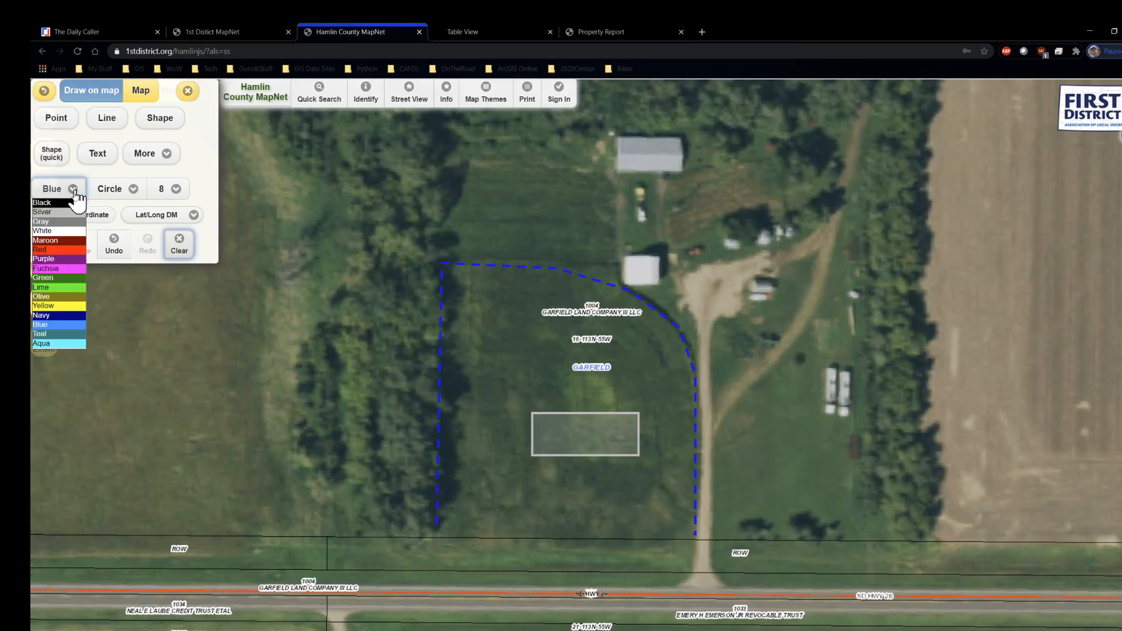
click(65, 259)
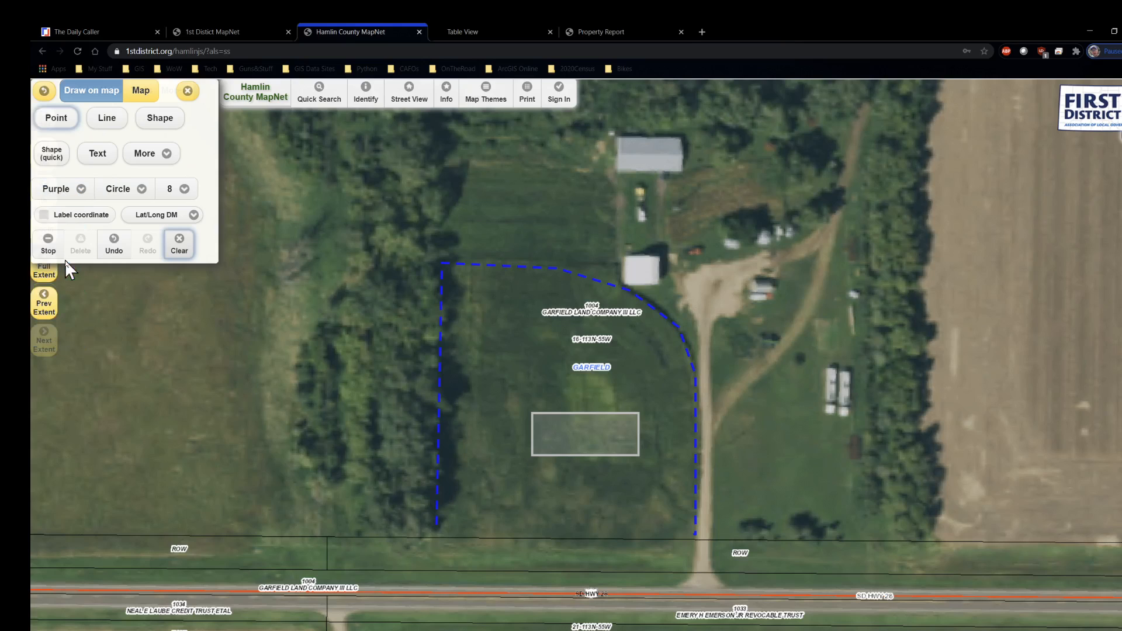
click(141, 188)
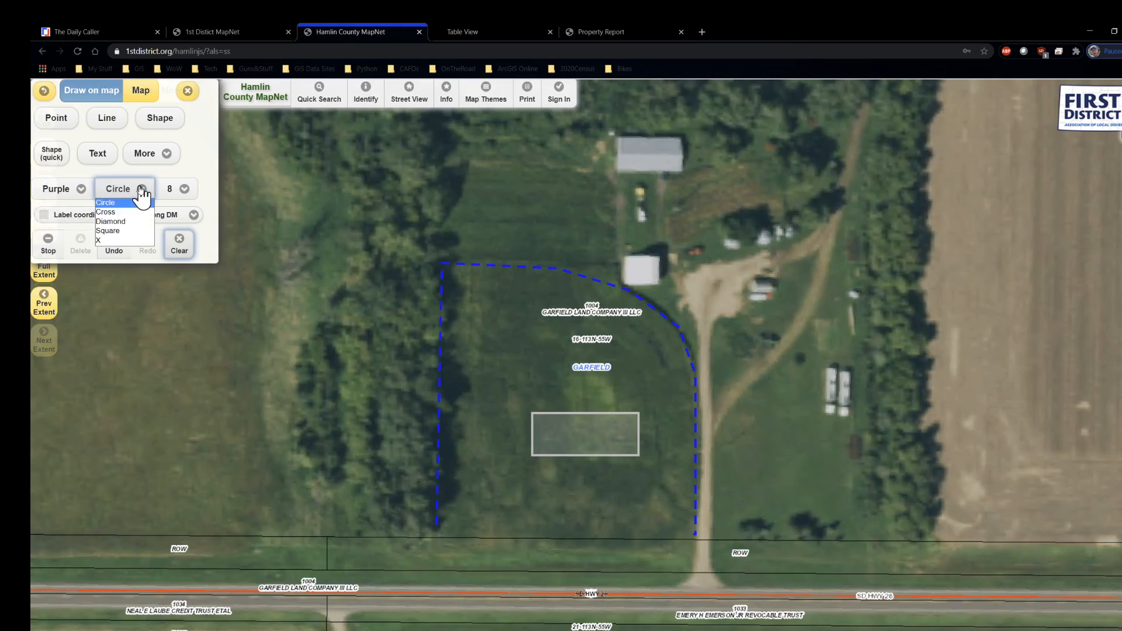
click(114, 221)
click(61, 214)
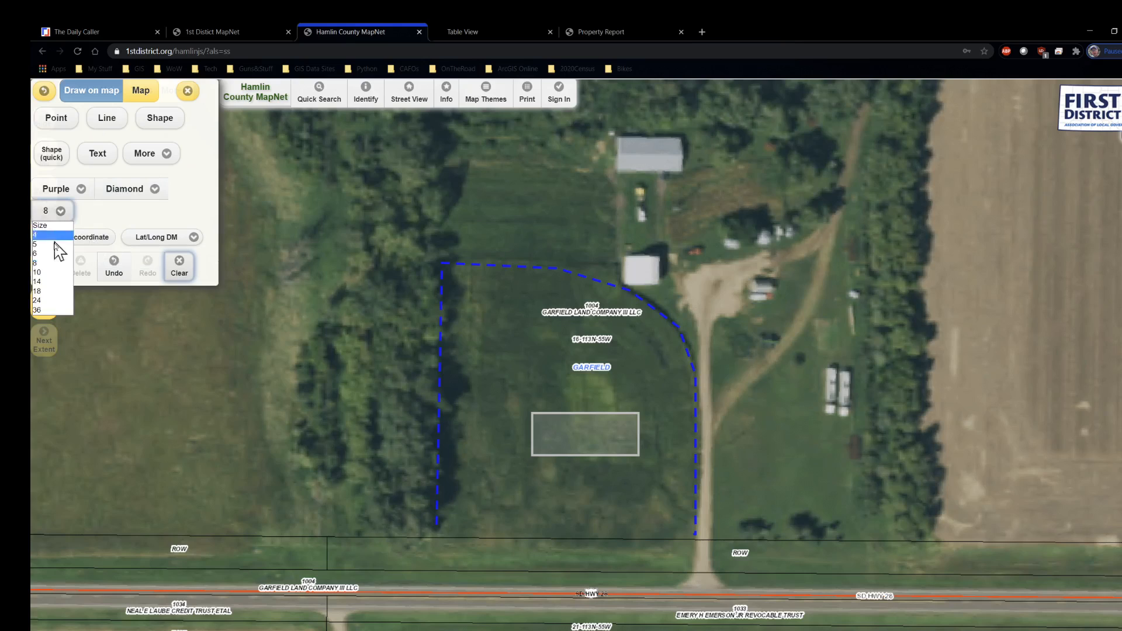
click(70, 303)
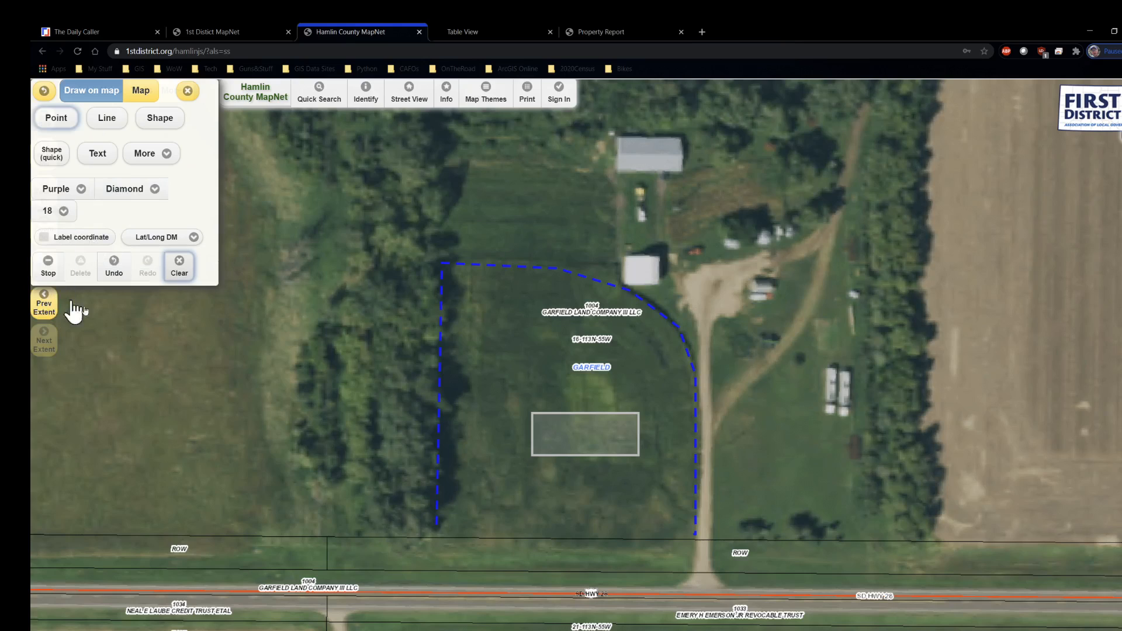
click(587, 435)
Set up the map text NEW SHED in the Bolder font at 18 pt.
click(97, 154)
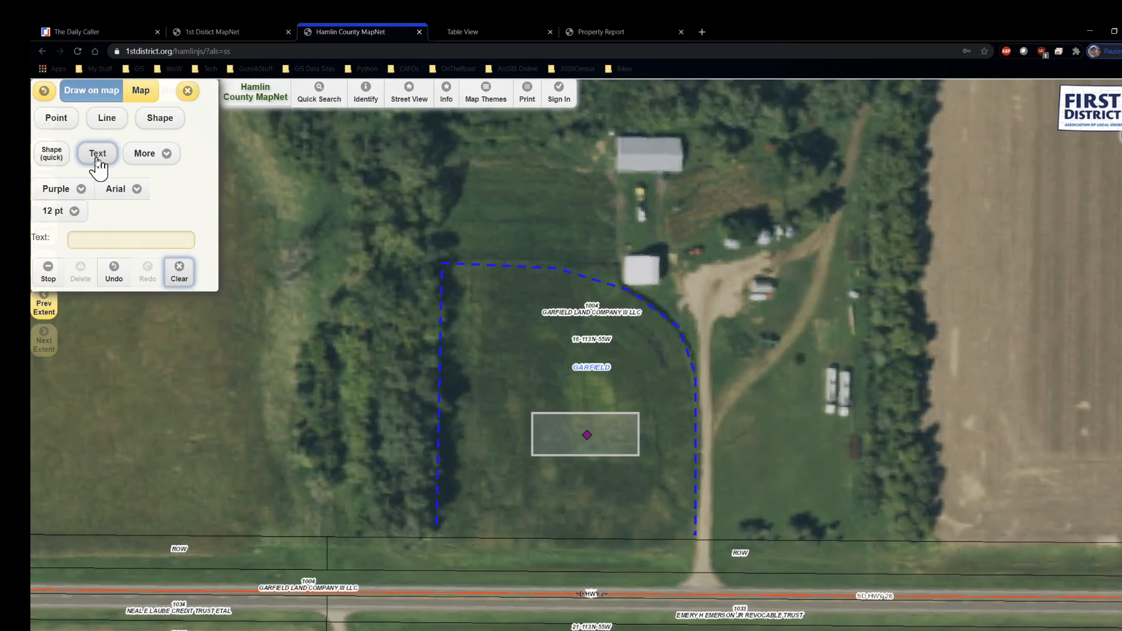
click(95, 240)
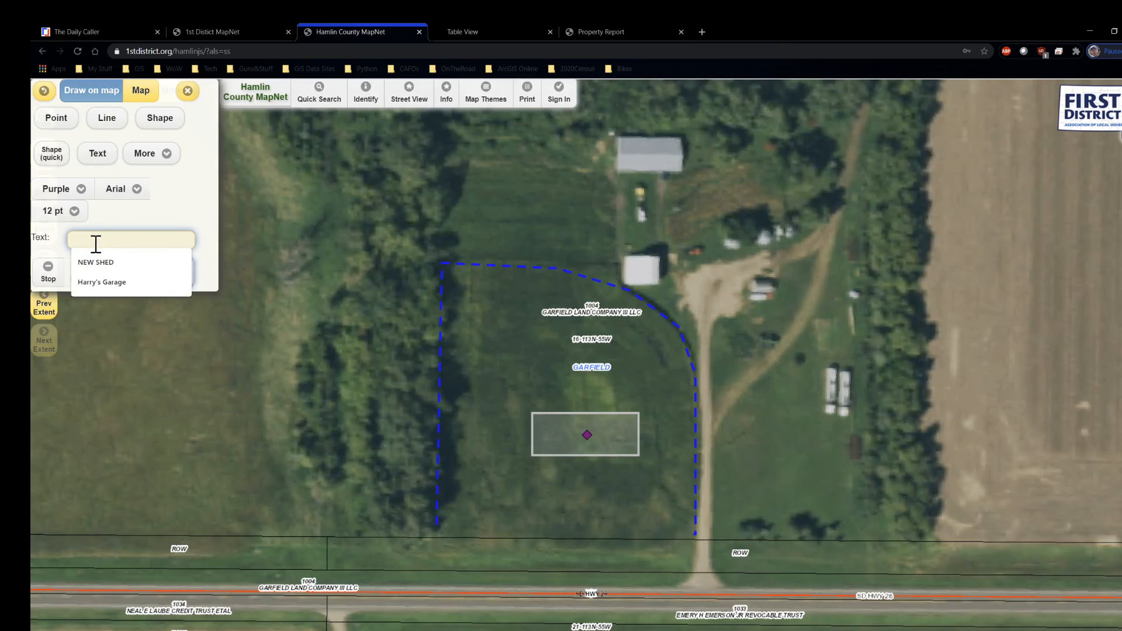
click(96, 262)
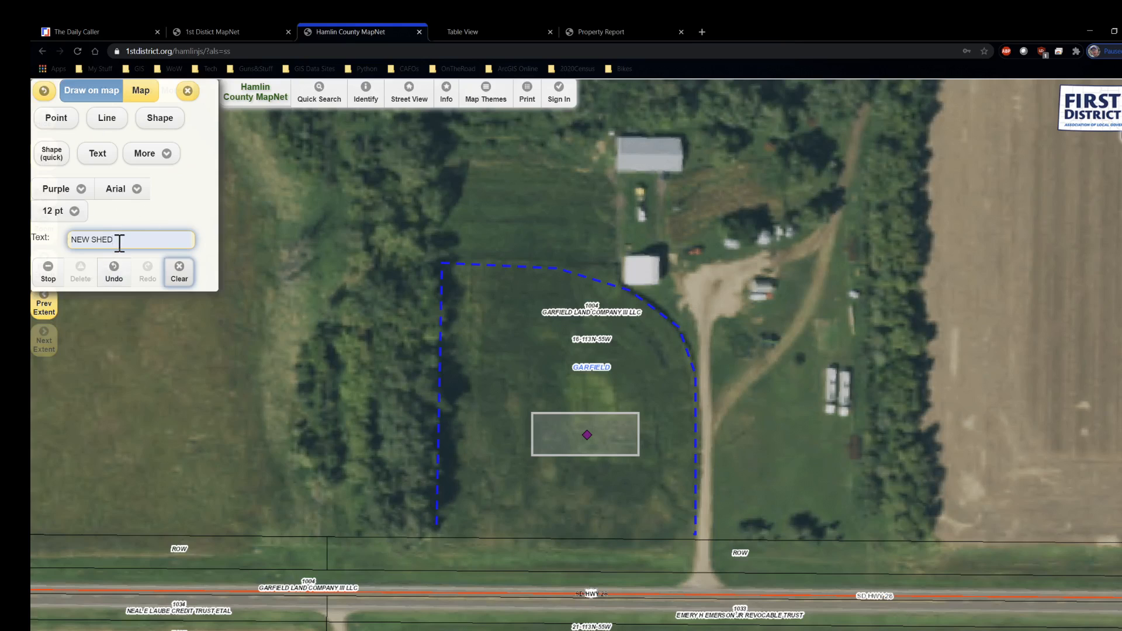
click(72, 213)
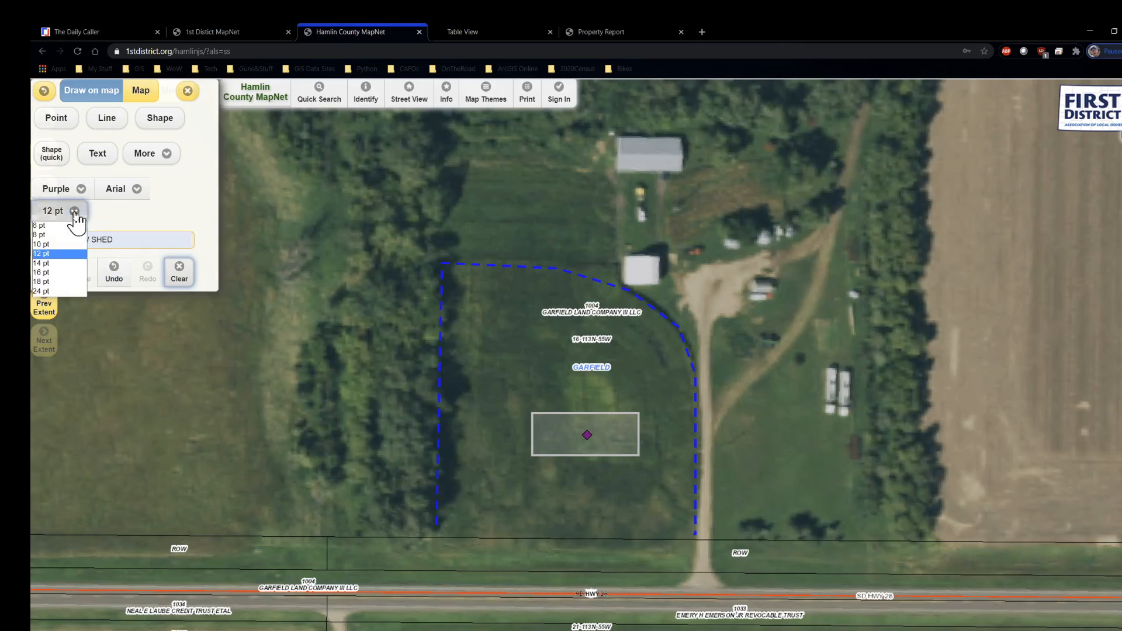
click(60, 281)
click(138, 189)
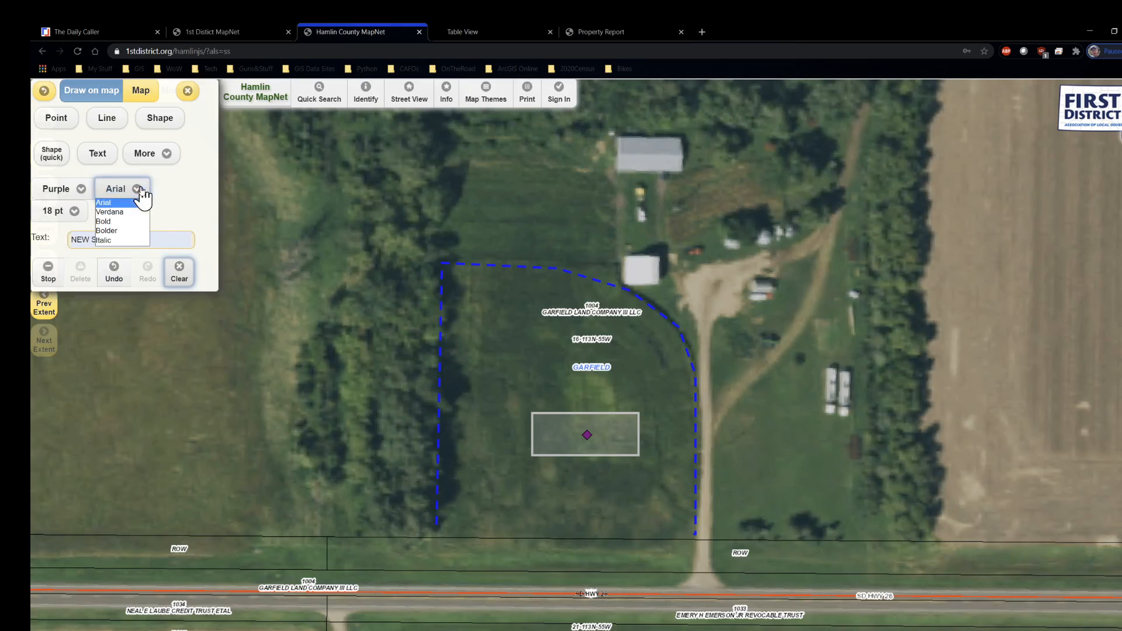
click(111, 230)
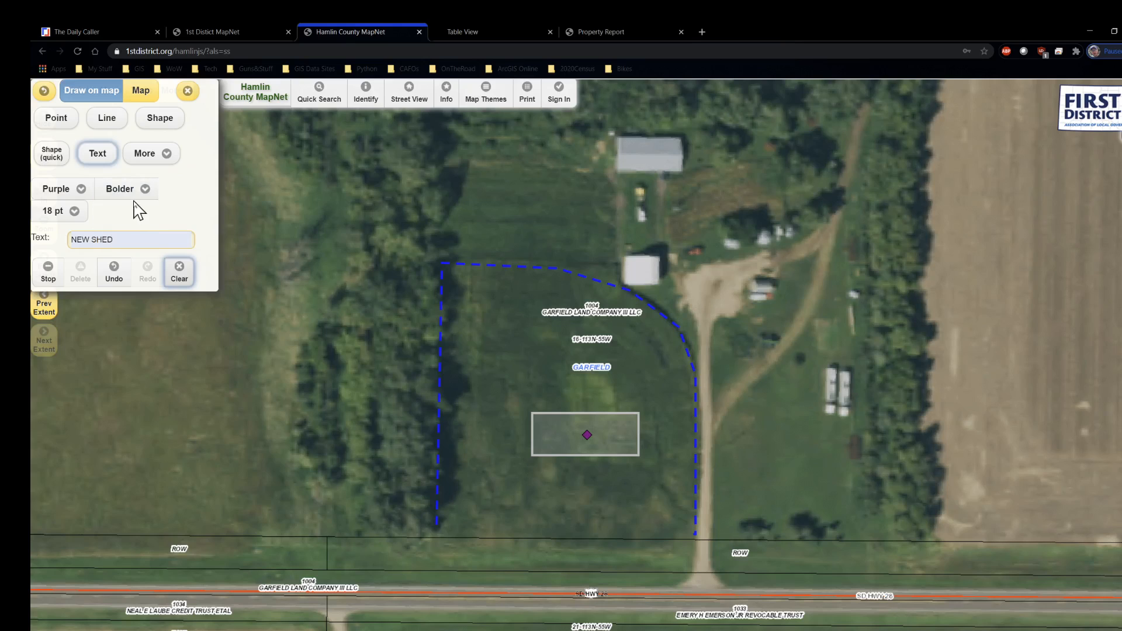
click(69, 211)
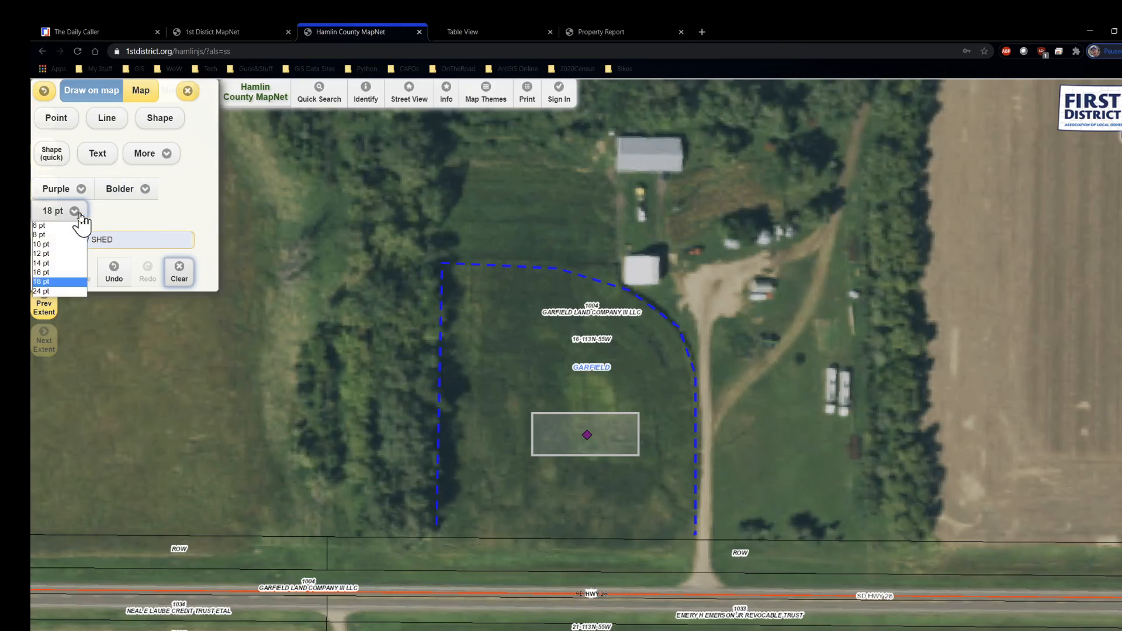
click(58, 281)
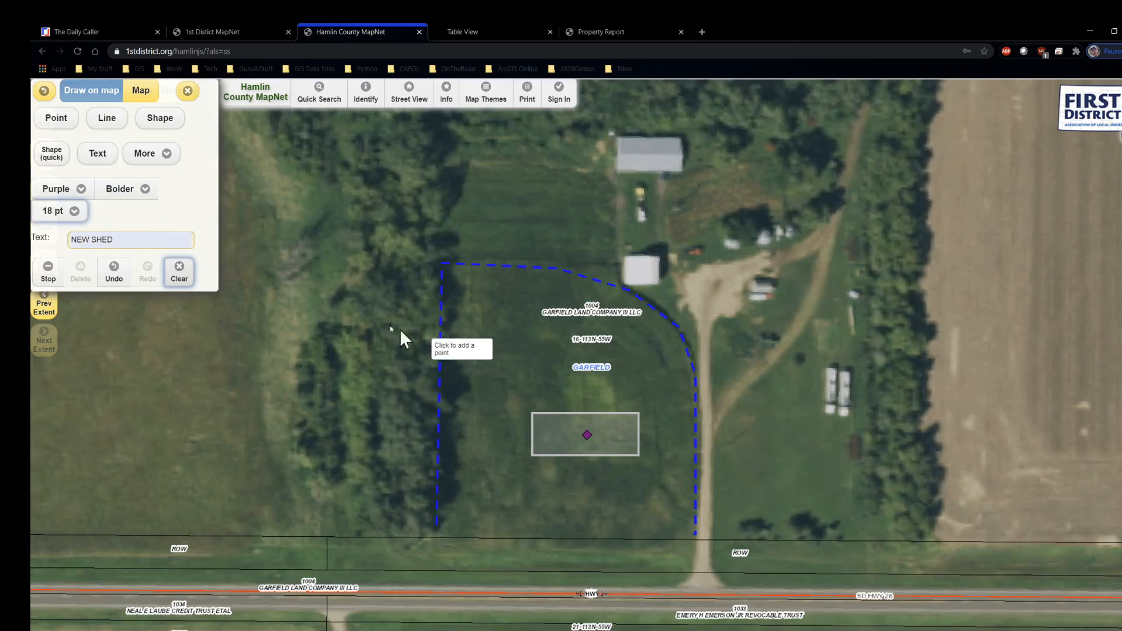
Place the NEW SHED text above the rectangle, undo it, and place it inside the rectangle over the diamond.
click(582, 402)
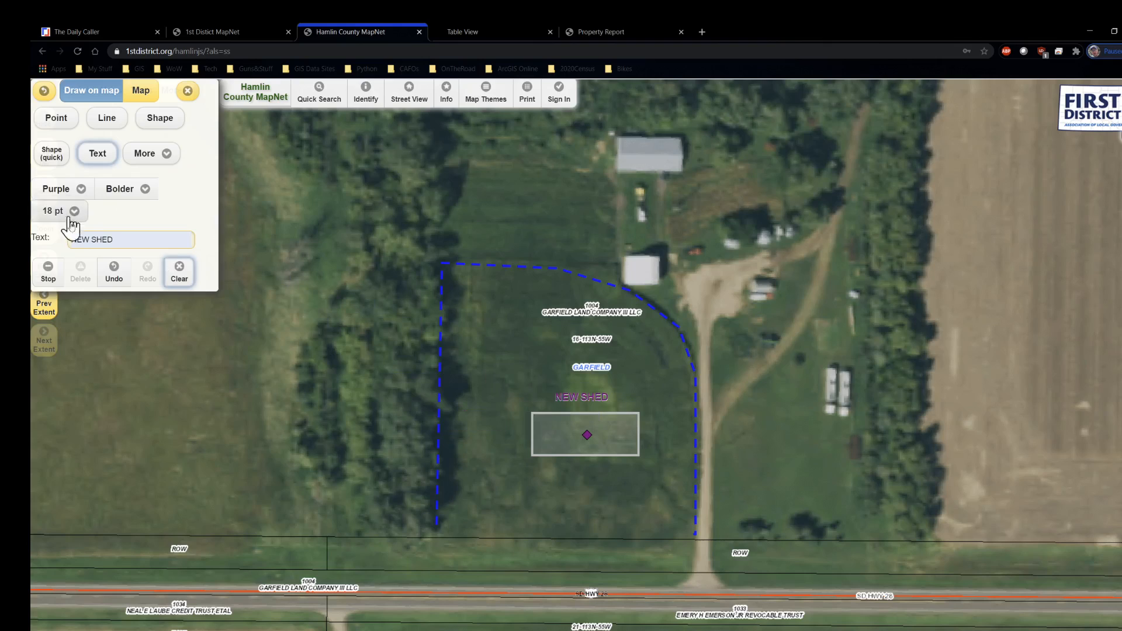
click(113, 273)
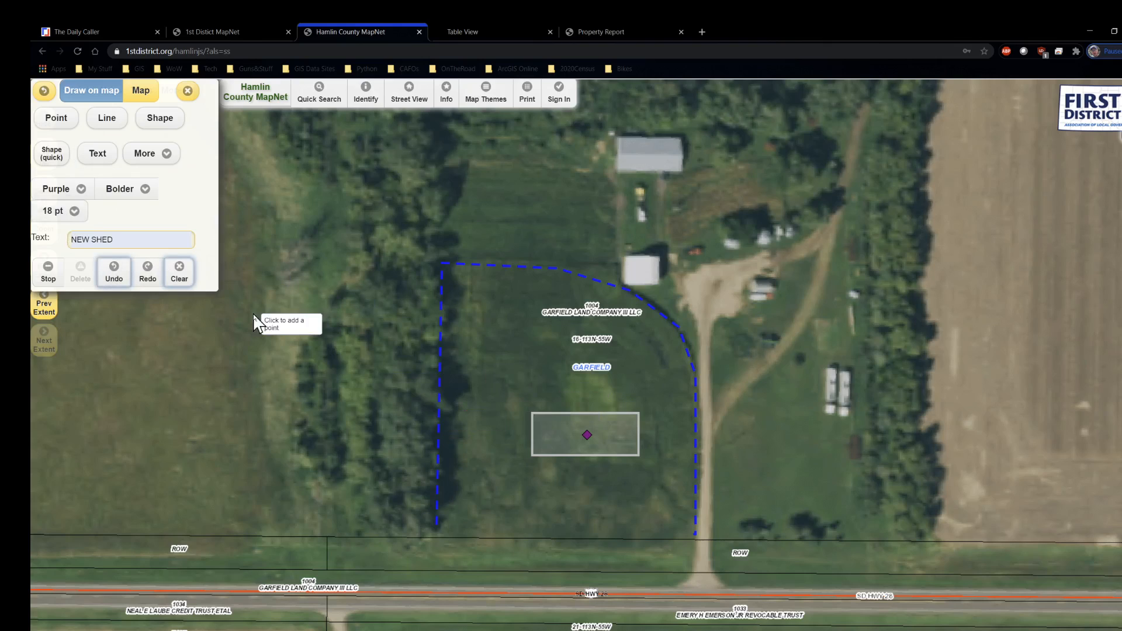
click(587, 430)
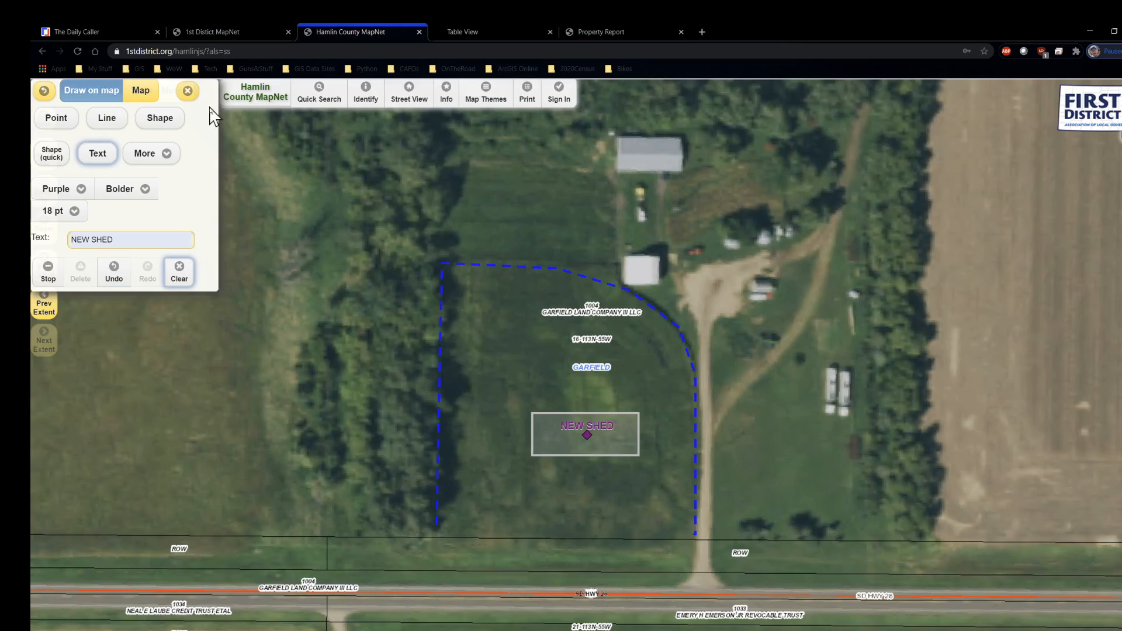
Create a PDF of the map titled BIG NEW SHED SD HWY 28, return to the map and close the print options.
click(528, 94)
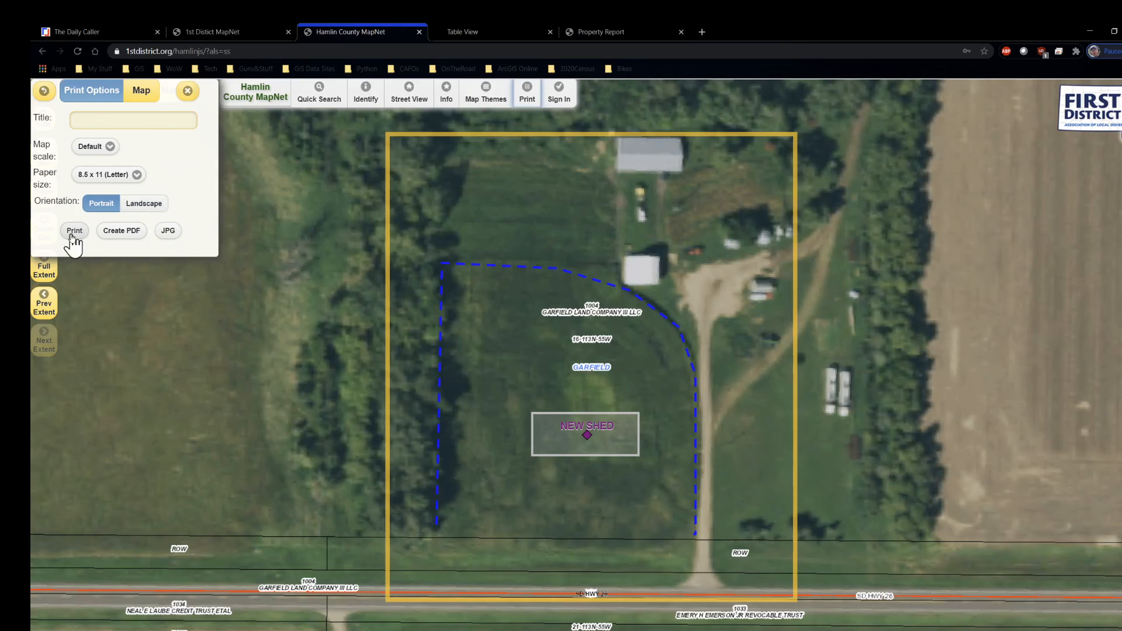
click(105, 118)
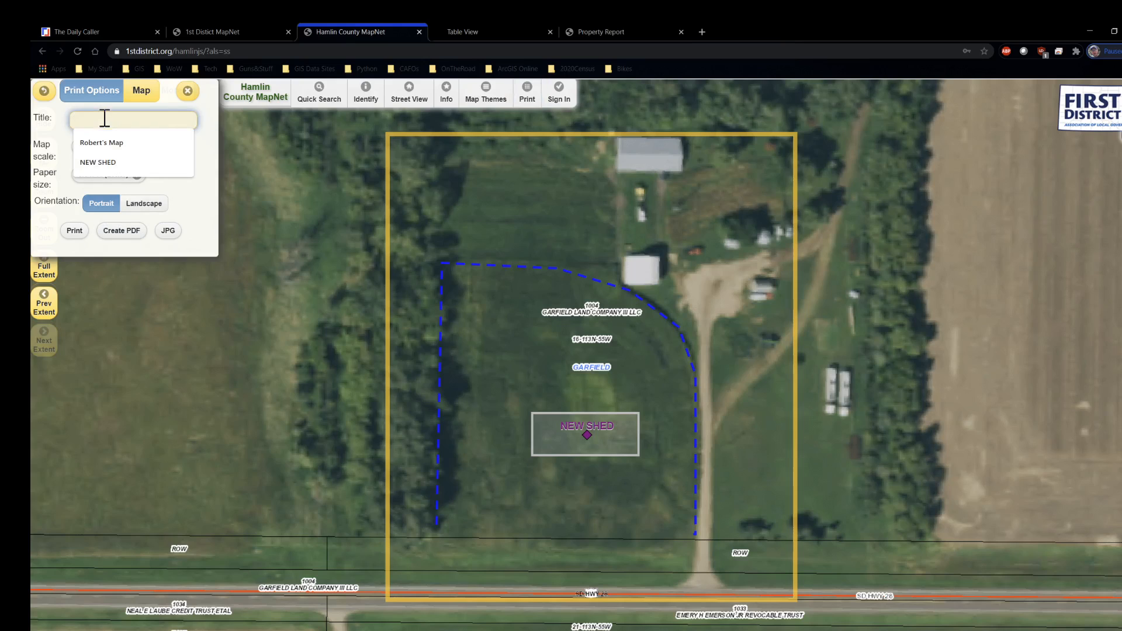
text(BIG)
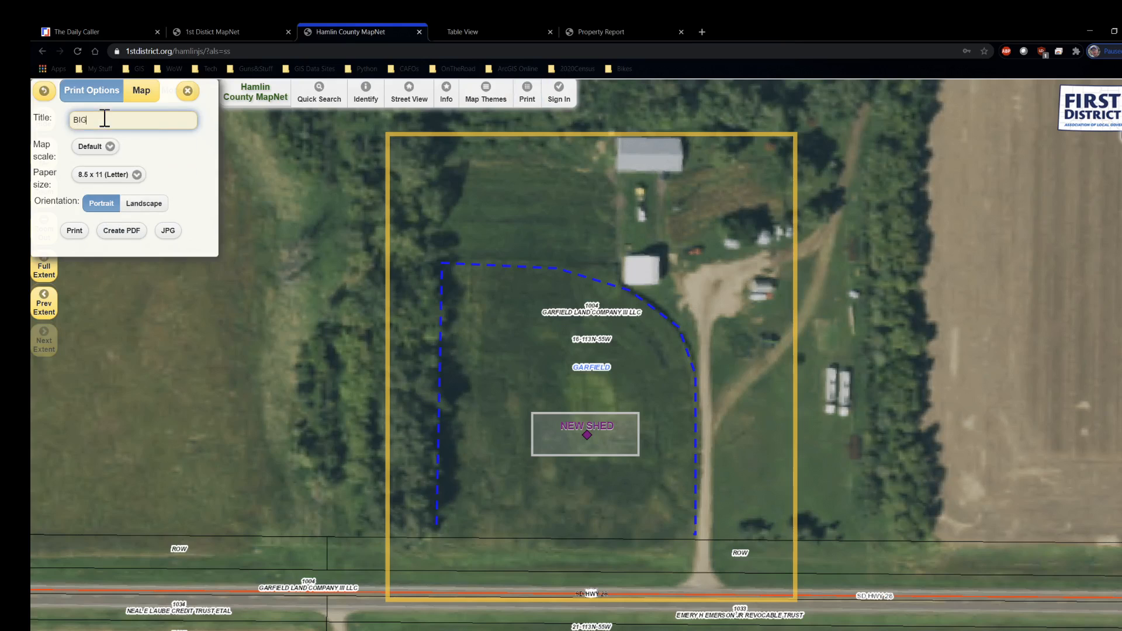
text( NEW SHED SD HWY 28)
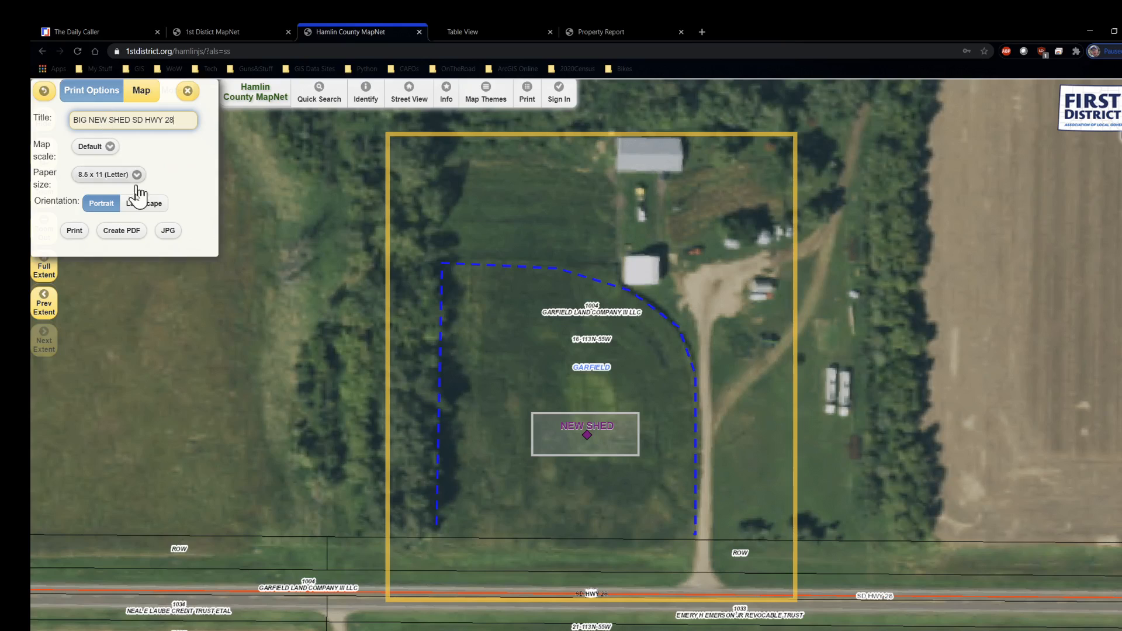
click(125, 233)
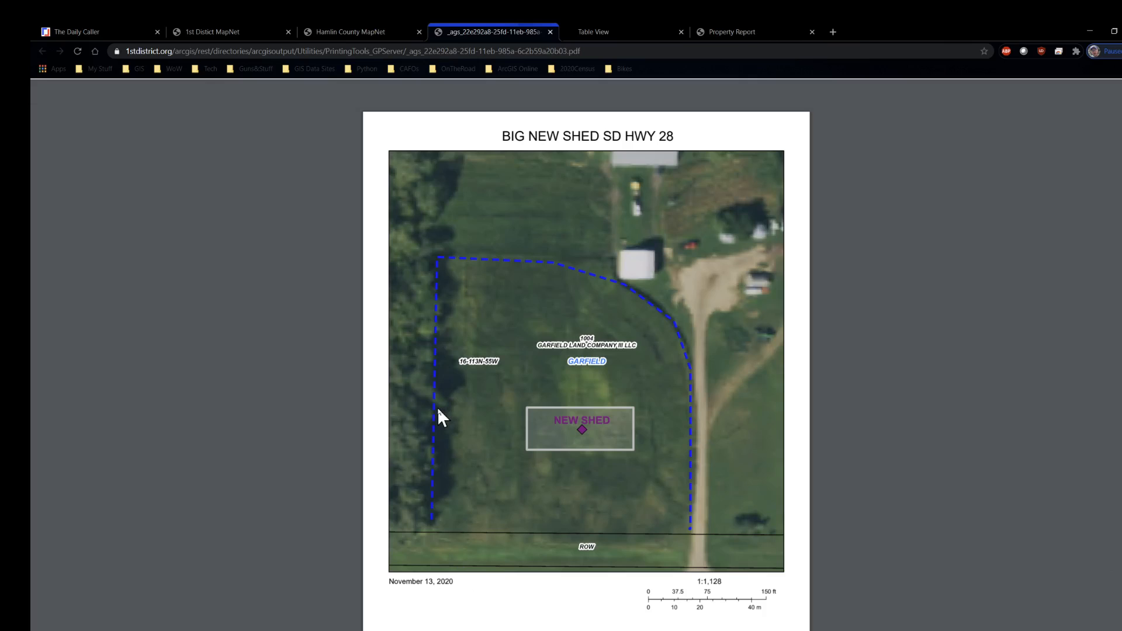
click(341, 36)
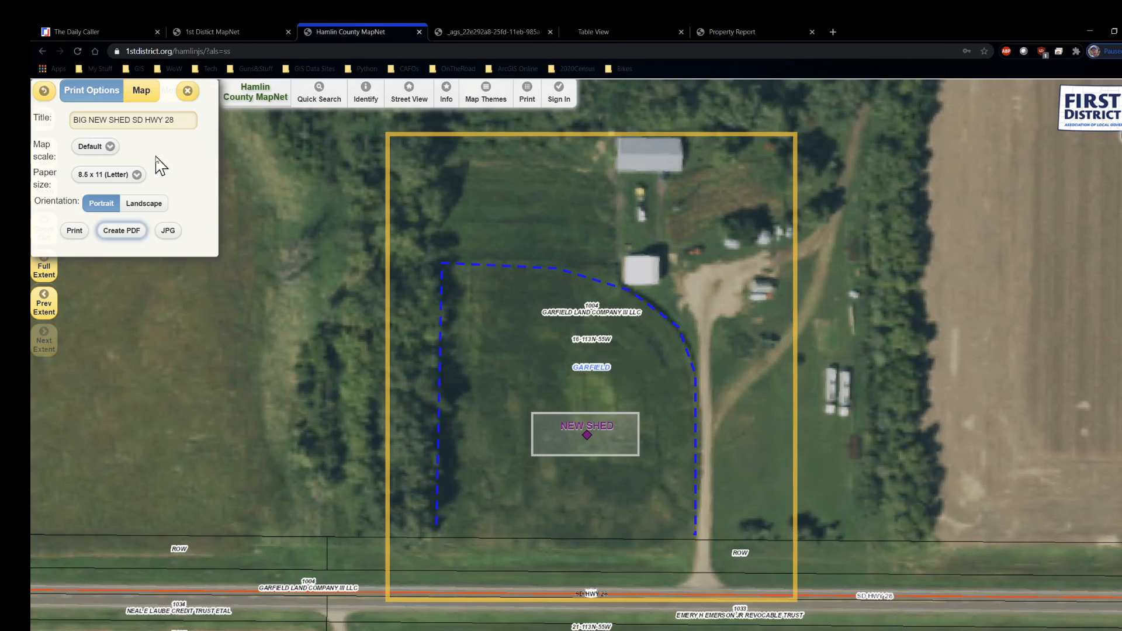
click(188, 91)
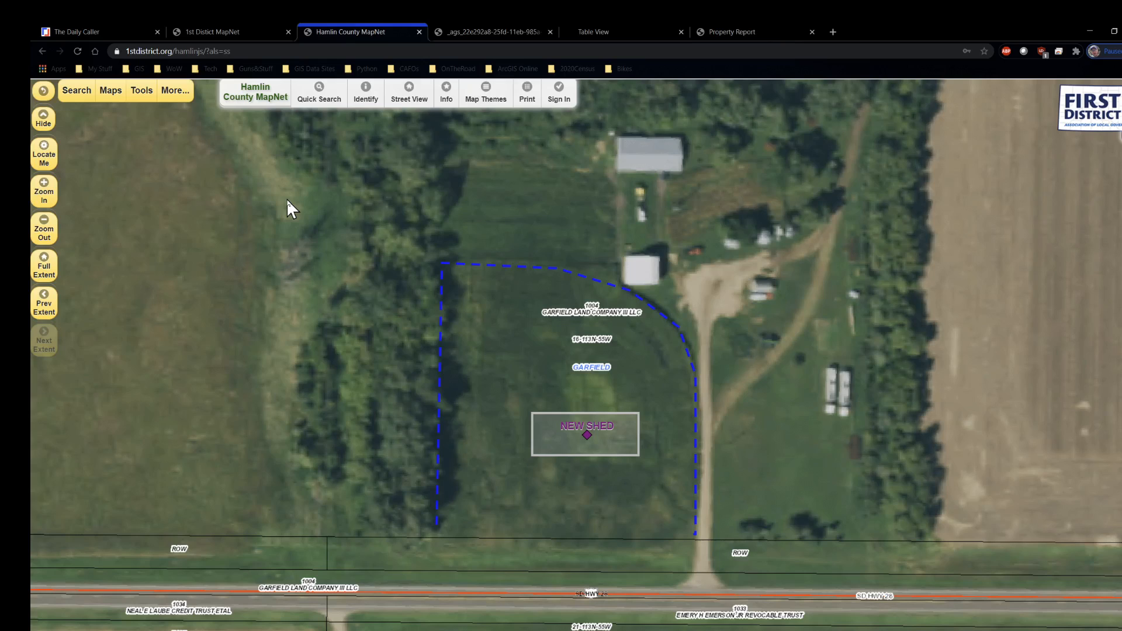
Capture a rectangular screen snip of the map covering the dashed blue line, the NEW SHED rectangle and the neighbouring farmyard.
key(super+shift+s)
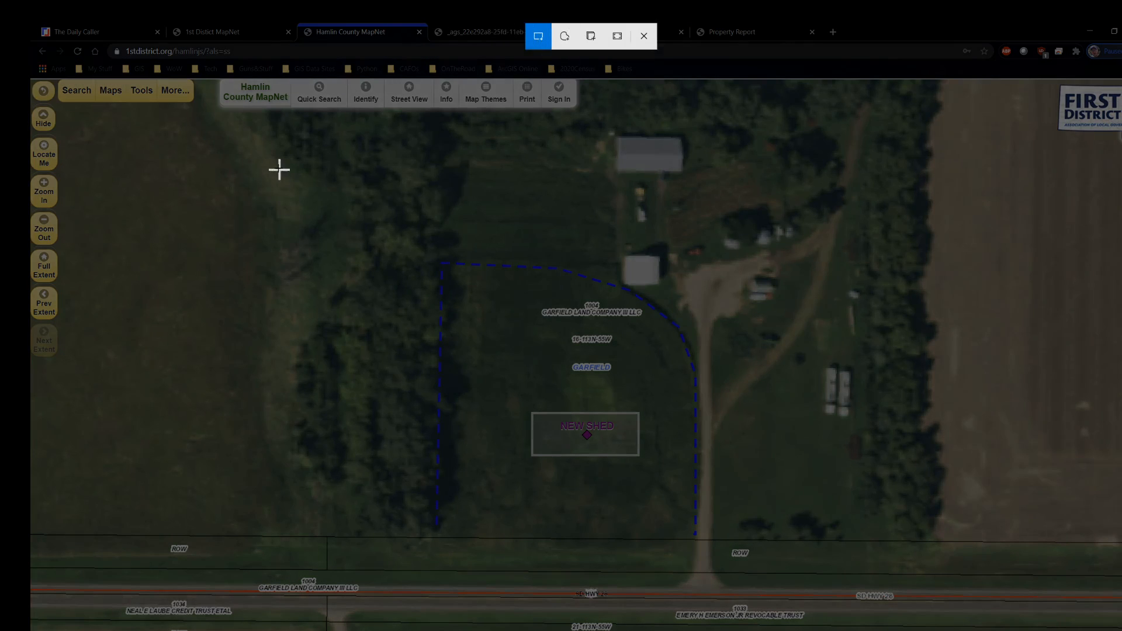
drag(235, 149, 899, 574)
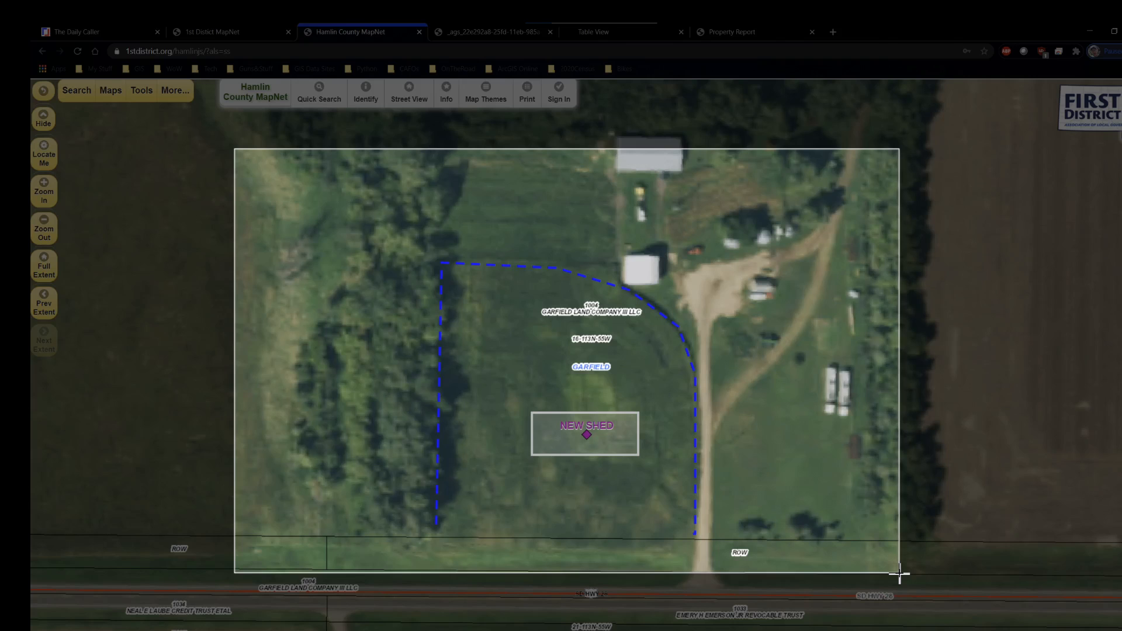
drag(899, 573, 899, 573)
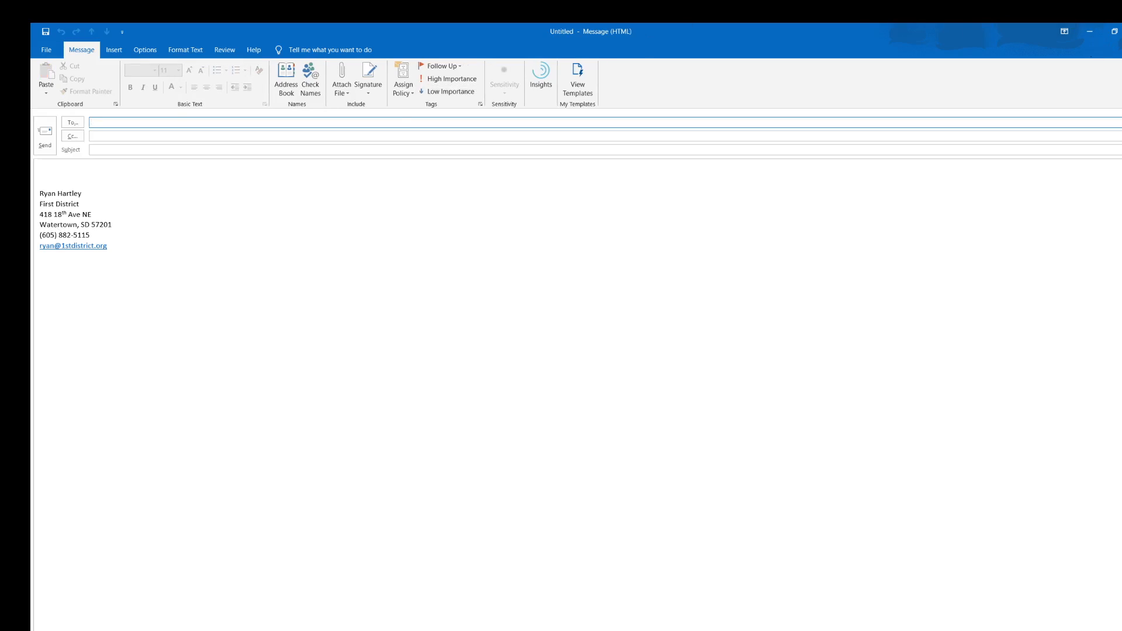
In a new Outlook message, paste the map snip as a picture above the signature and look over the whole image.
click(1112, 32)
click(484, 329)
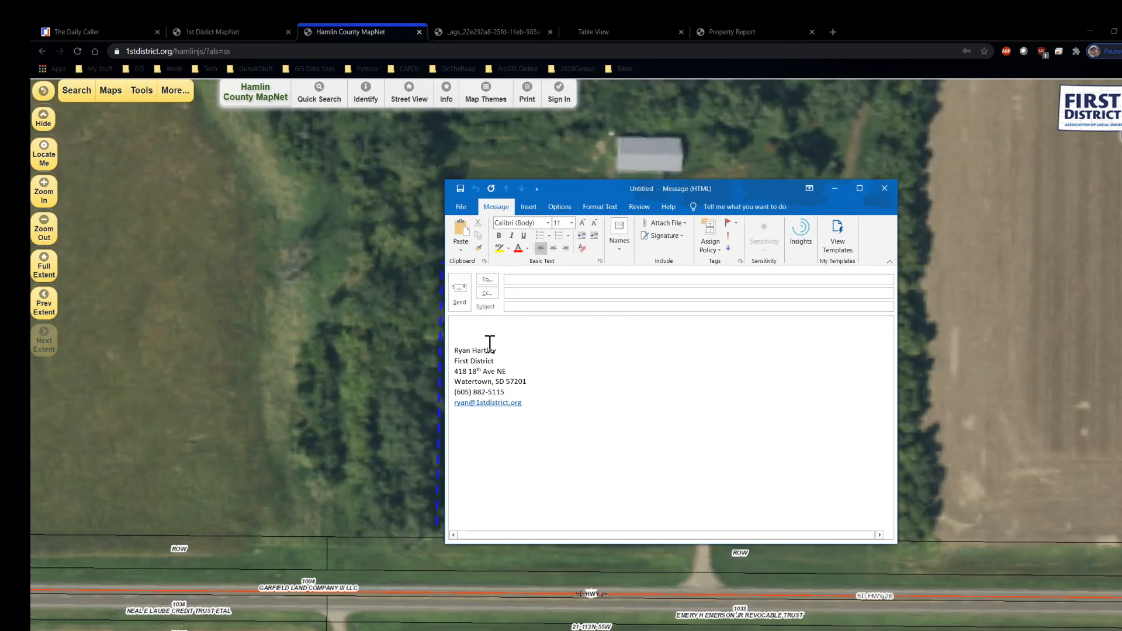
right_click(488, 346)
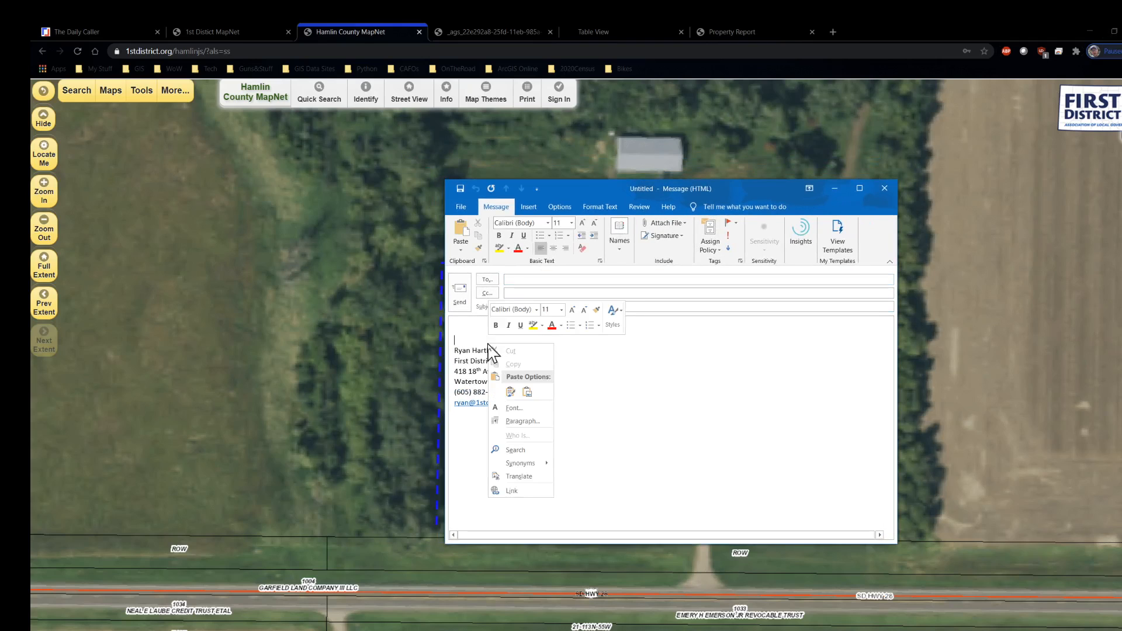
click(531, 393)
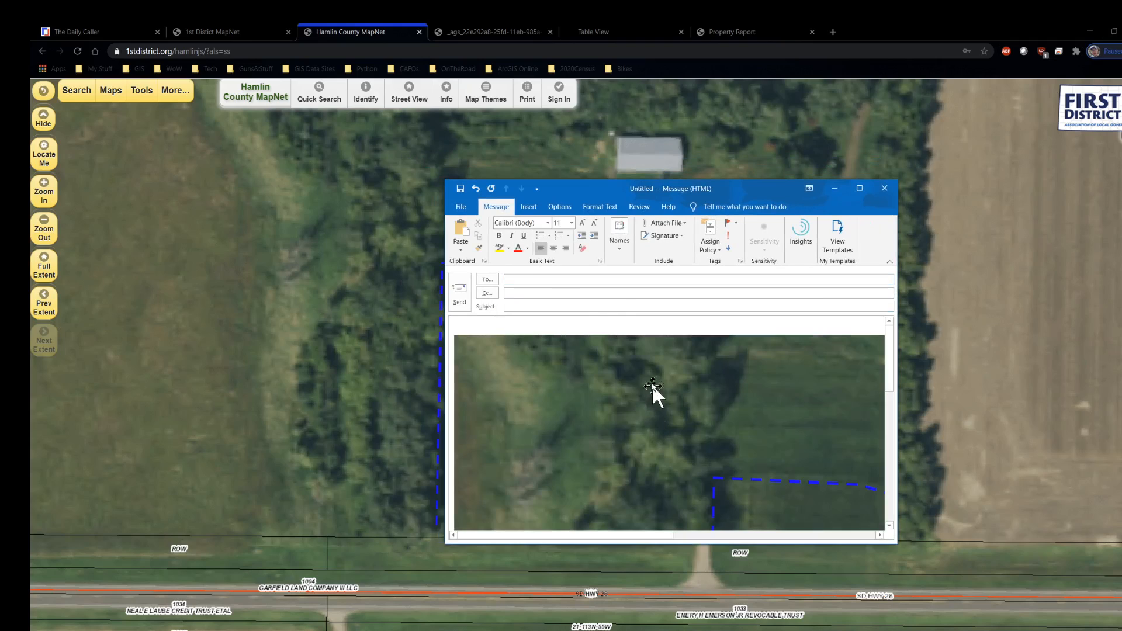
click(859, 188)
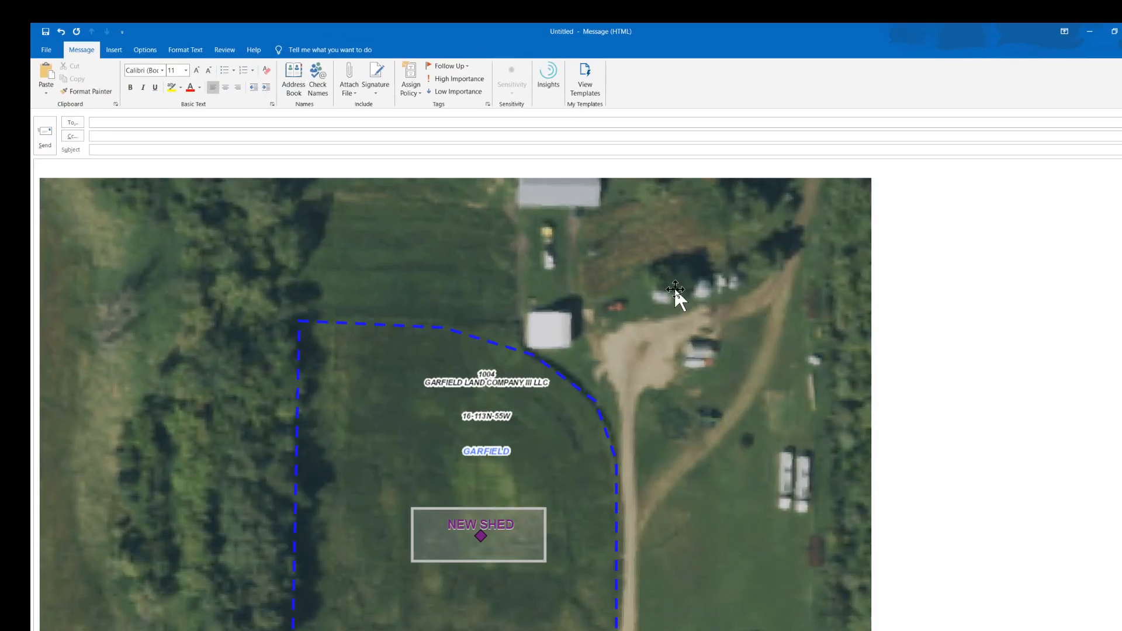
scroll(670, 307, down, 3)
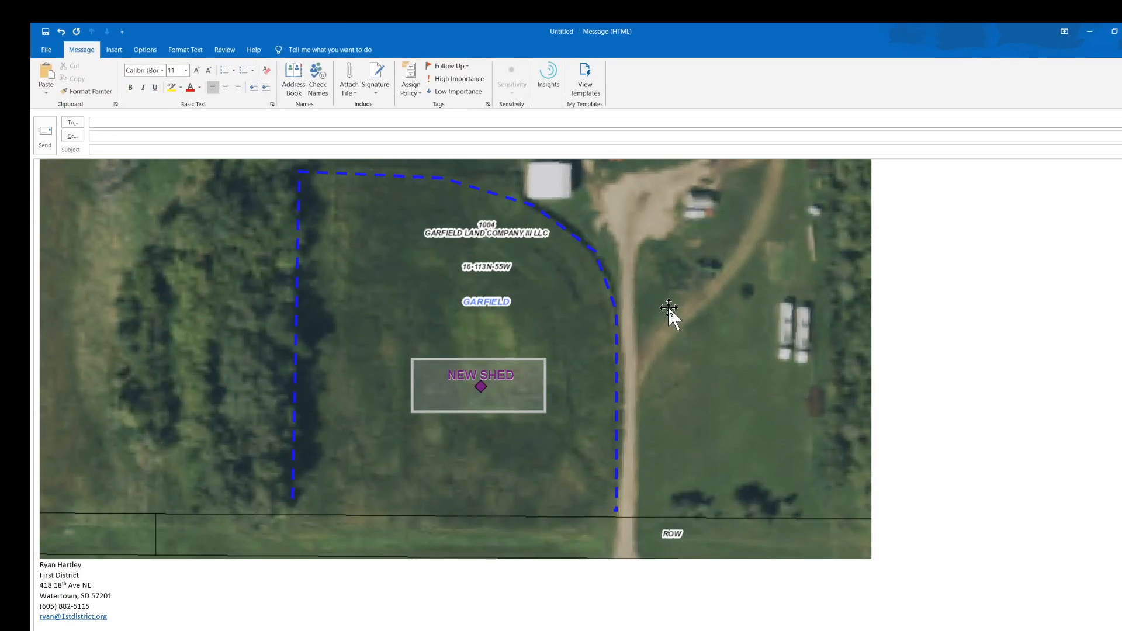
scroll(669, 307, up, 3)
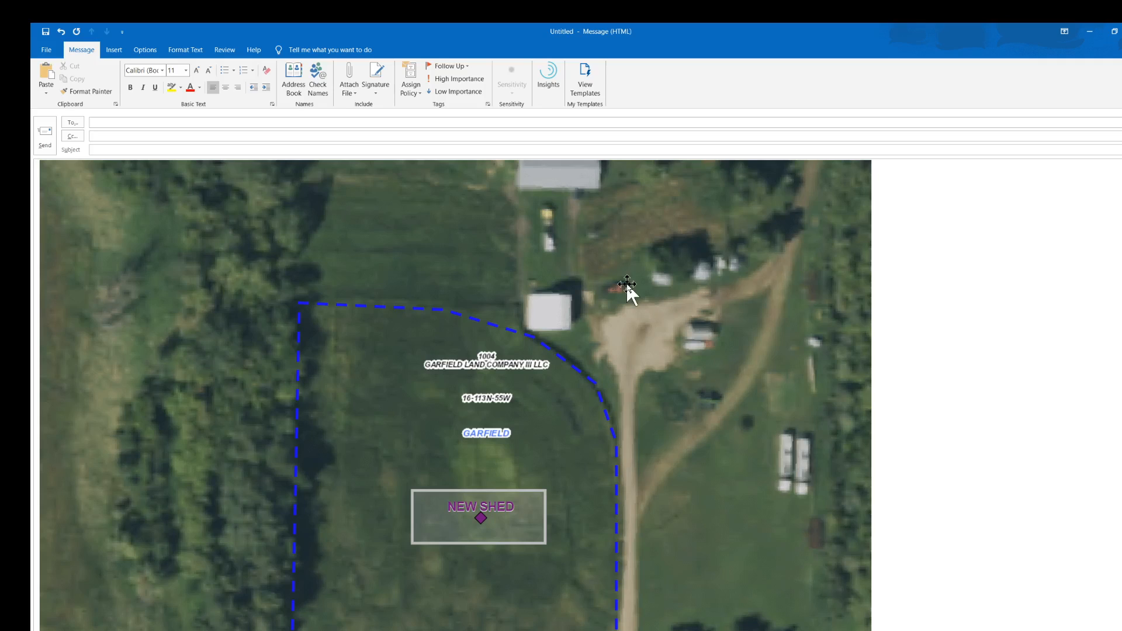
Close the unsent message without saving the changes and return to the map.
key(Return)
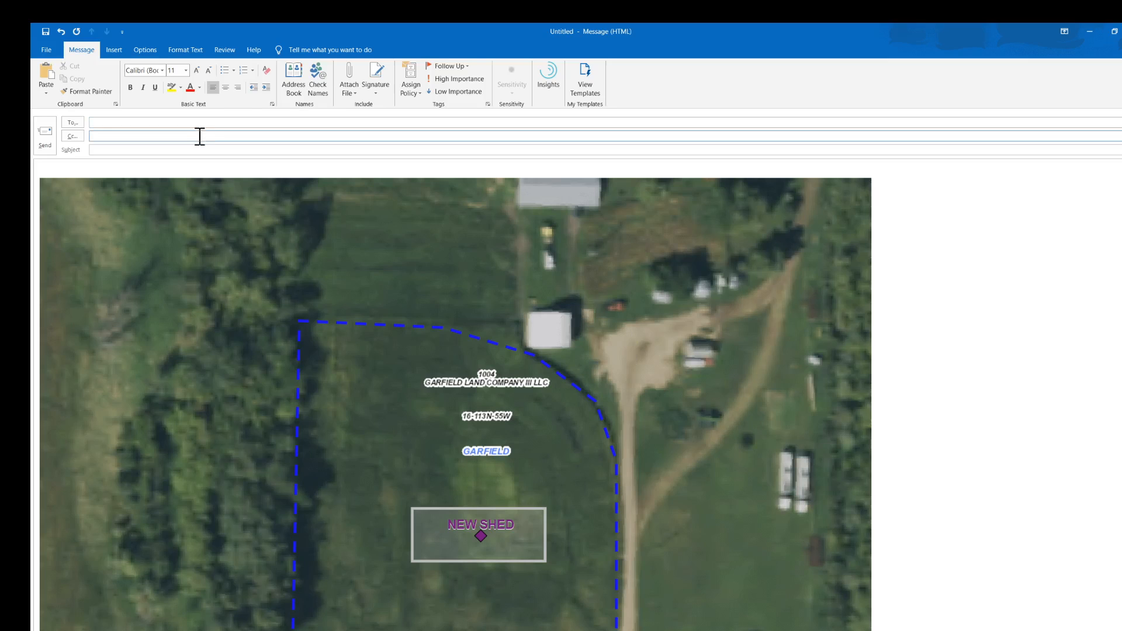
click(1116, 31)
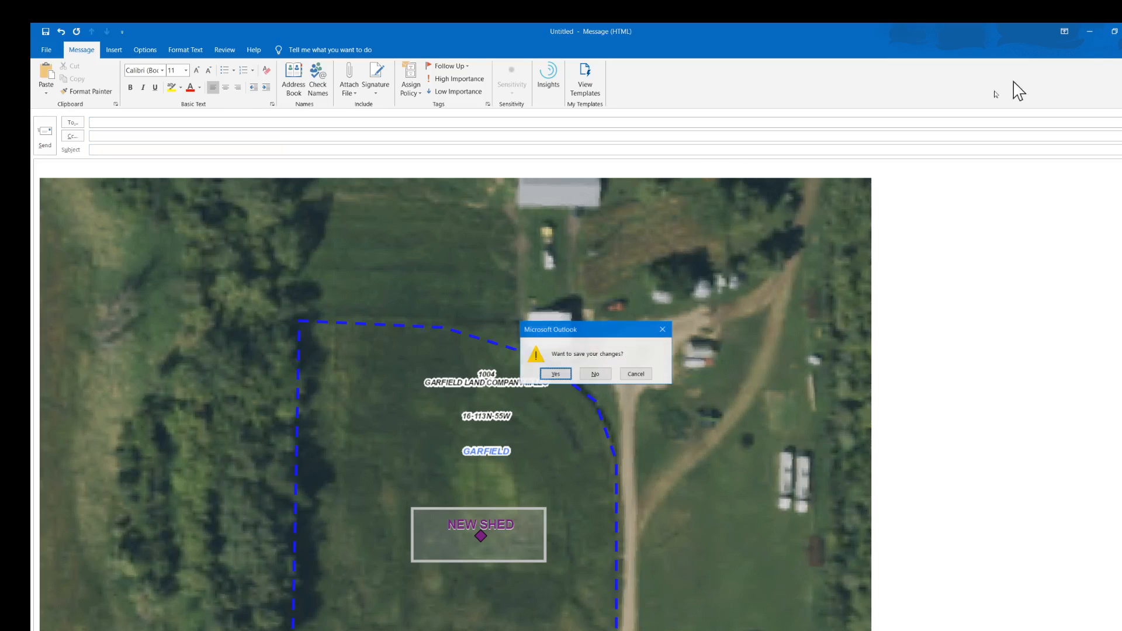
click(593, 373)
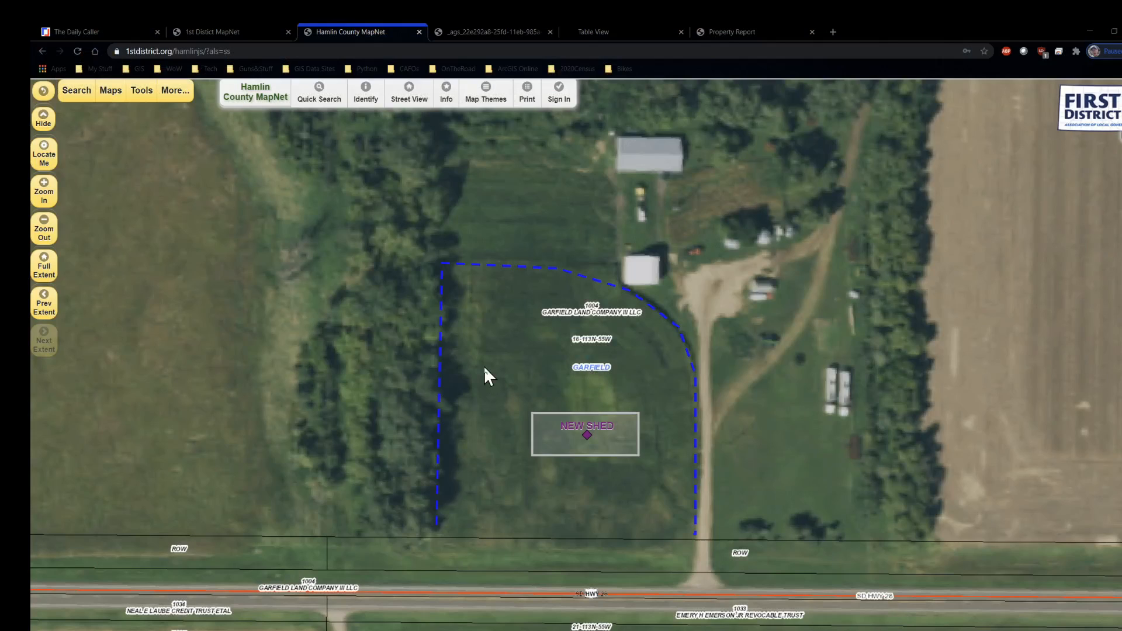
Zoom the map out from the shed site and return it to the full extent.
scroll(488, 381, down, 3)
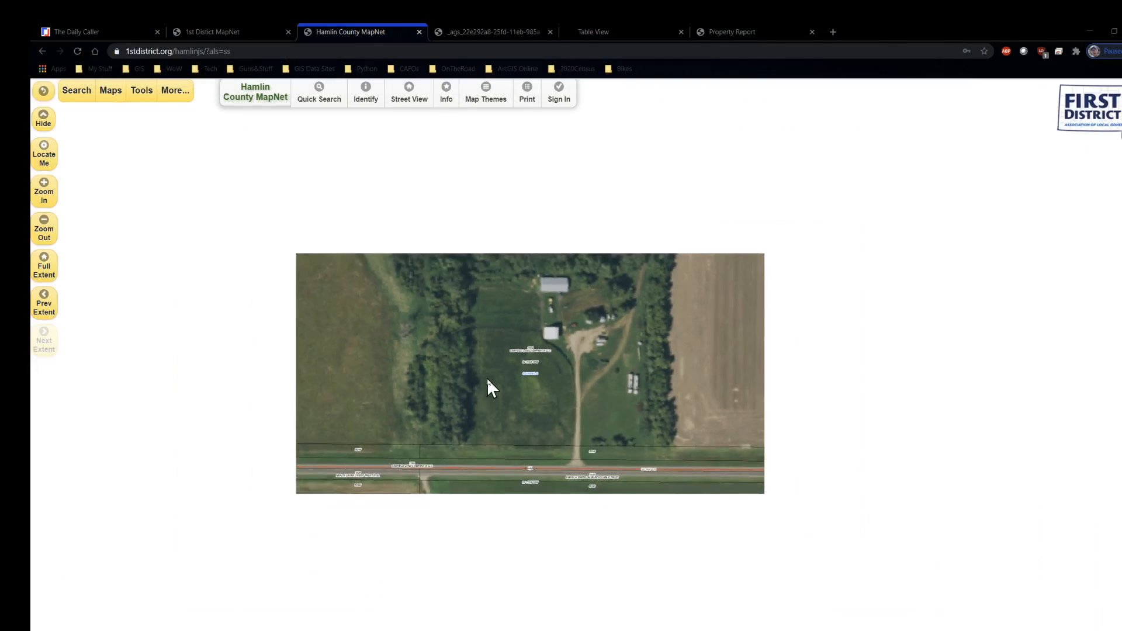
scroll(466, 367, down, 1)
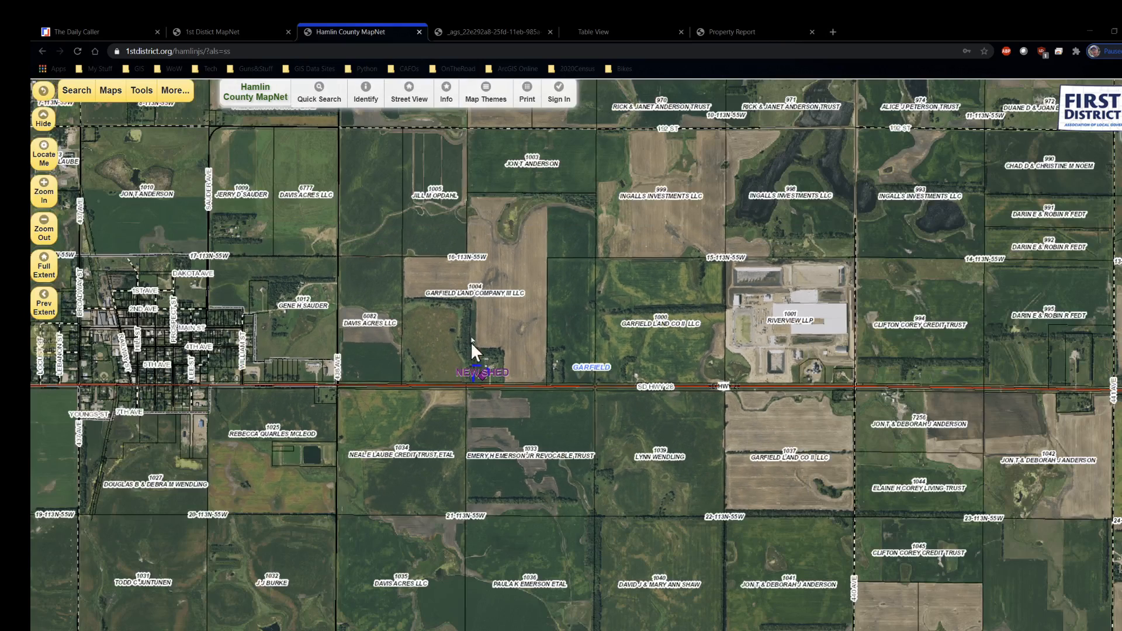
click(44, 266)
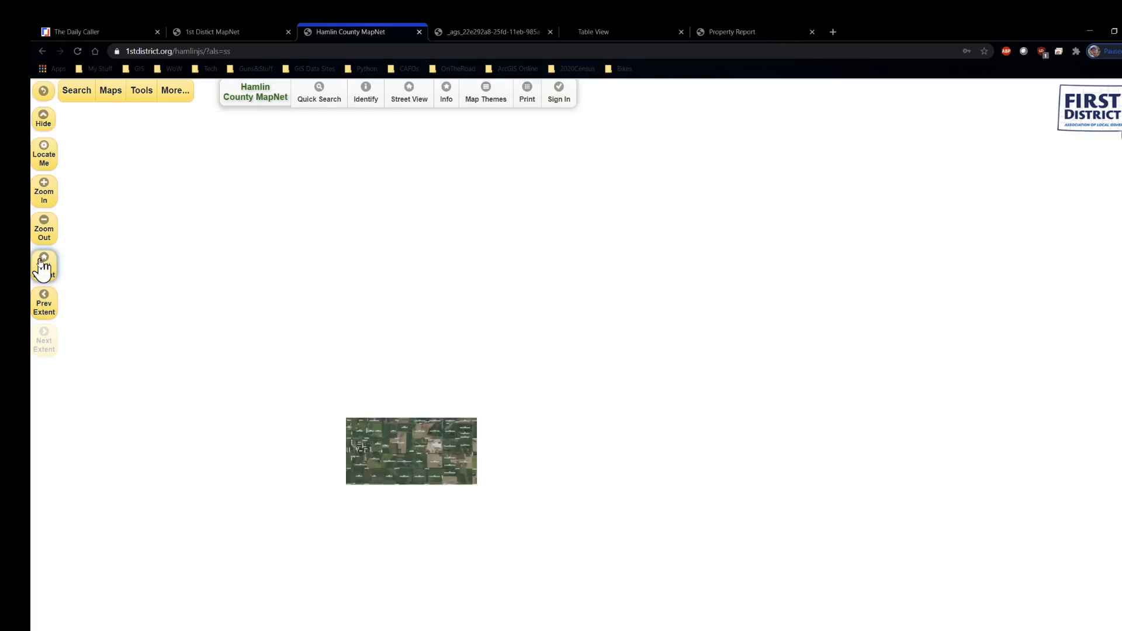